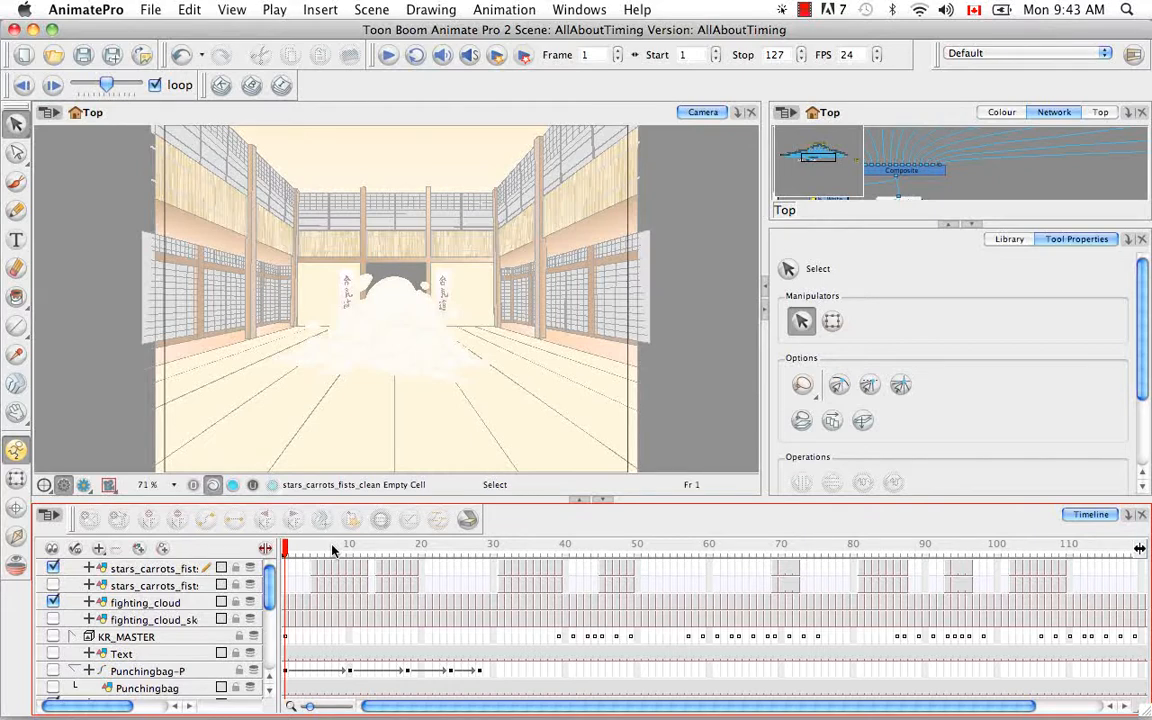
- Show the layer parameters section in the Timeline and expand the parameters of the stars_carrots_fists_clean layer
left_click(268, 551)
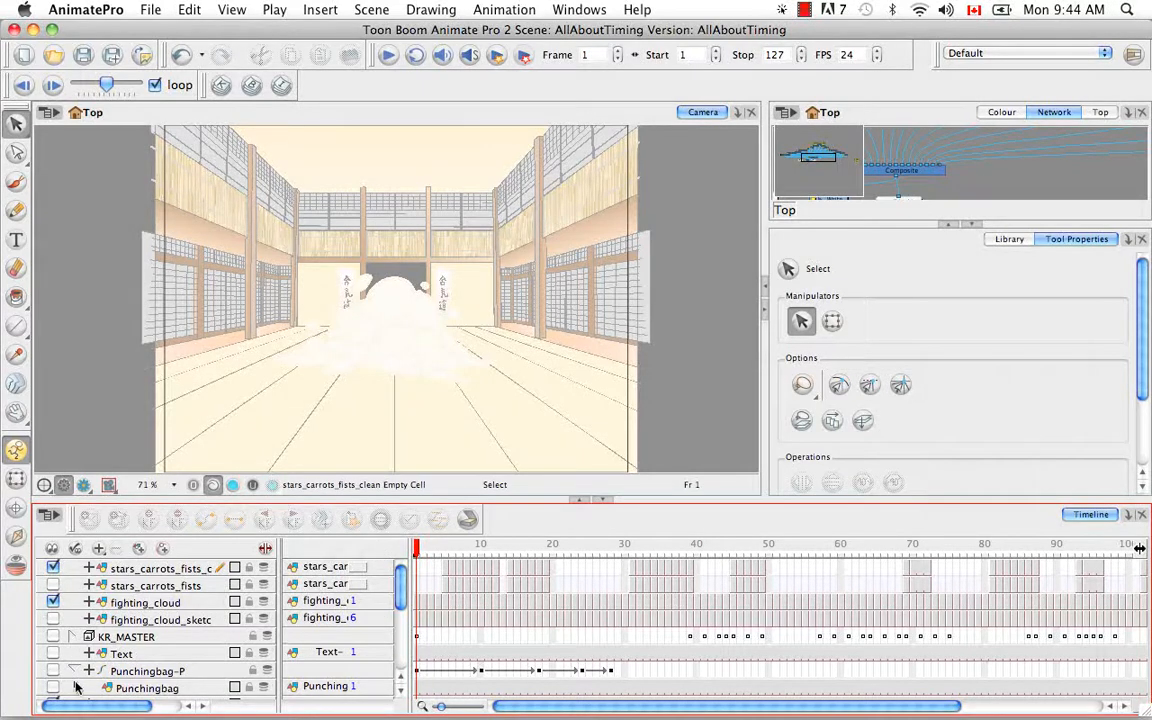
left_click(88, 568)
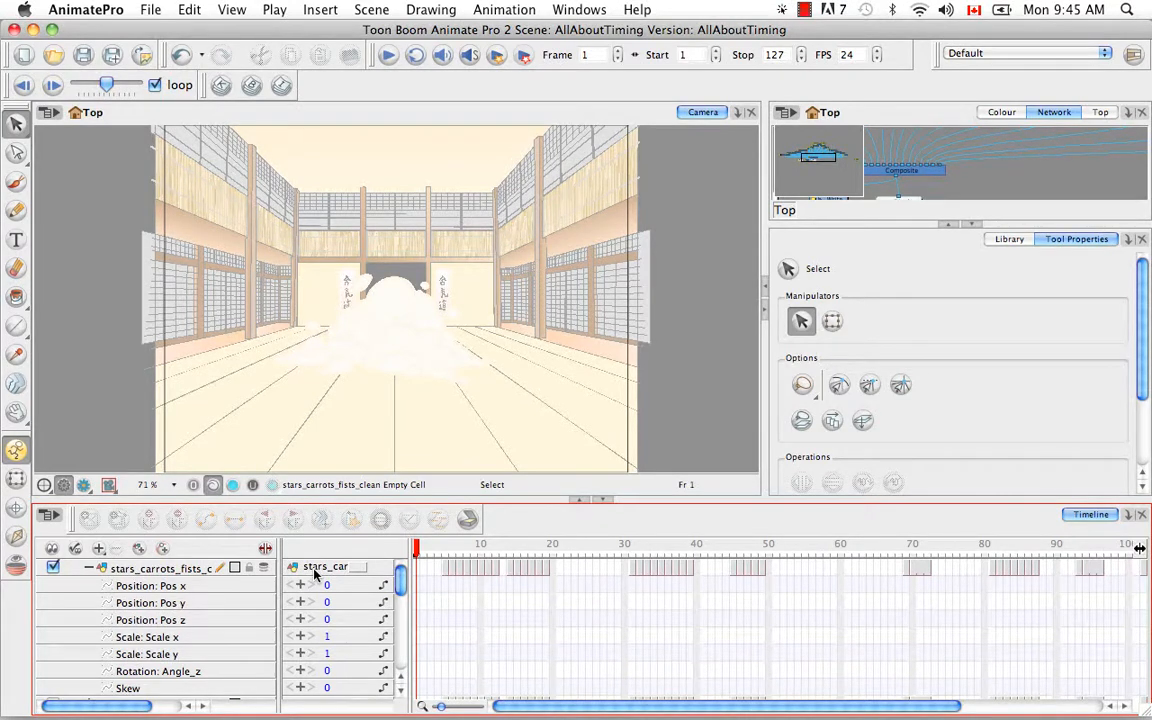
- Switch to Finder and open the AllAboutTiming scene folder inside Pack17 of ANP2 Scenes
left_click(33, 29)
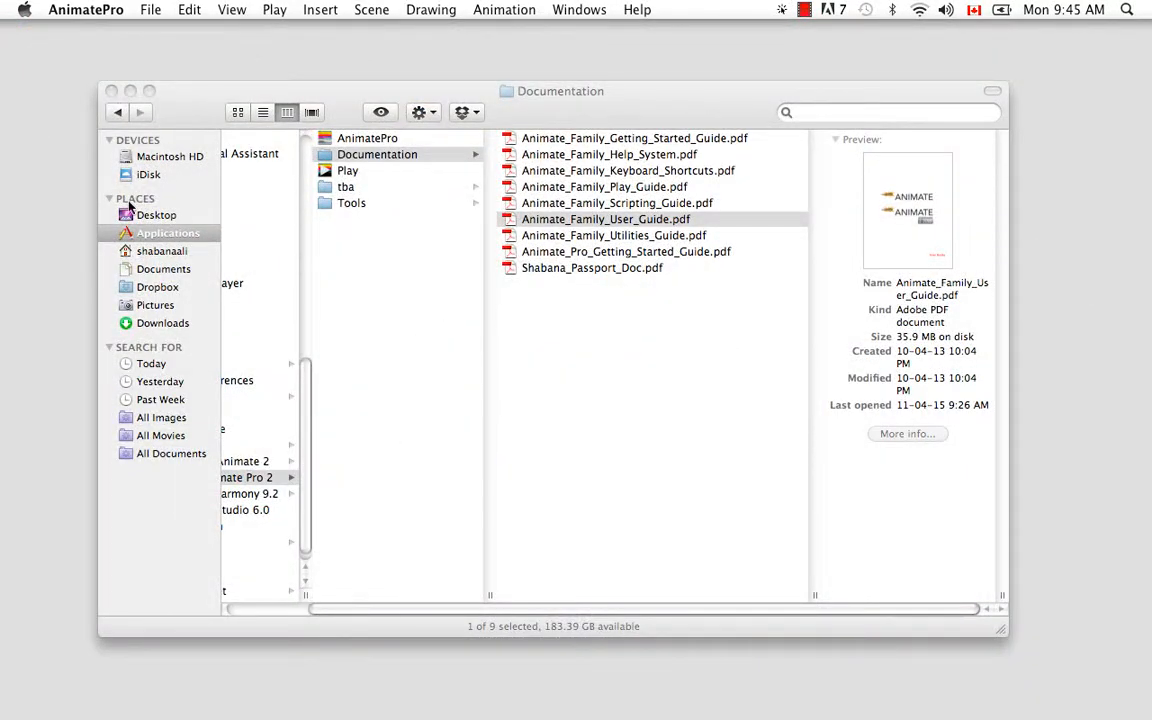
left_click(150, 256)
left_click(150, 253)
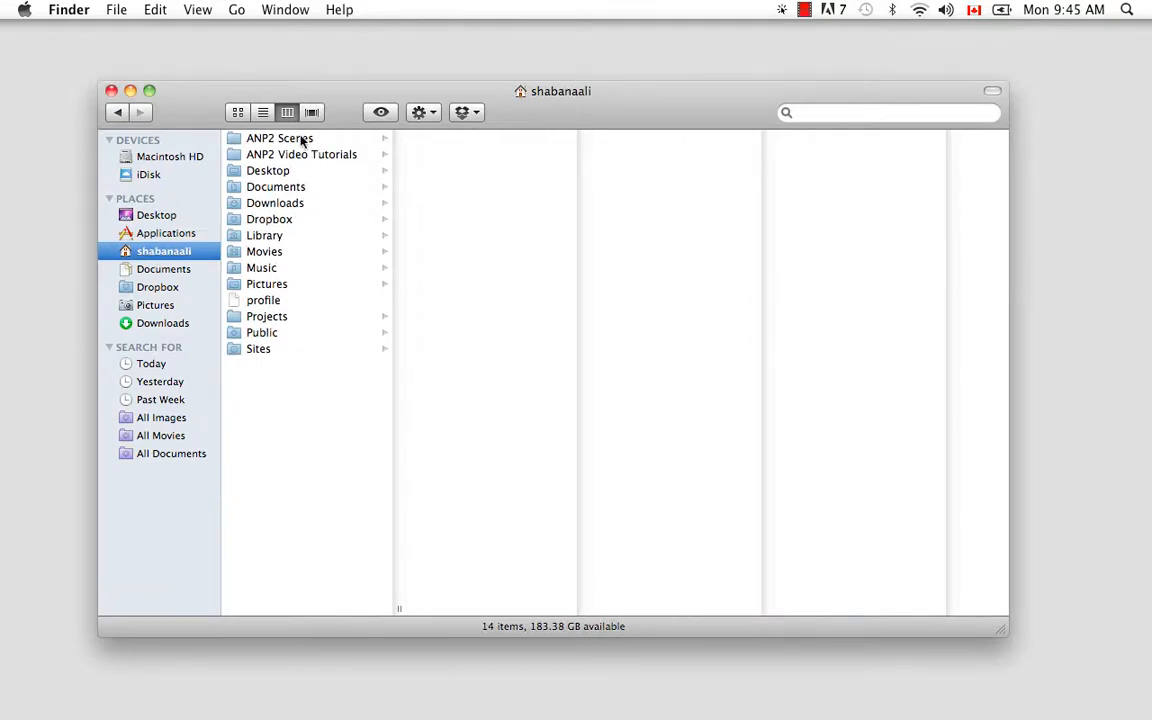
left_click(280, 139)
left_click(443, 257)
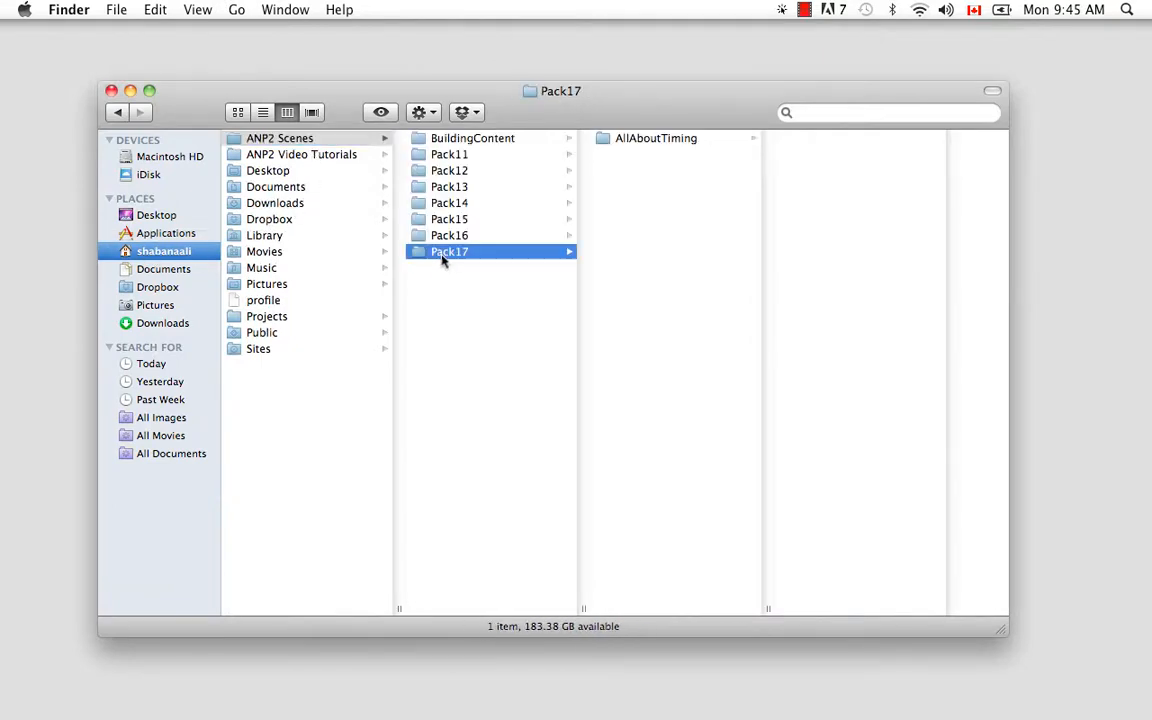
left_click(648, 143)
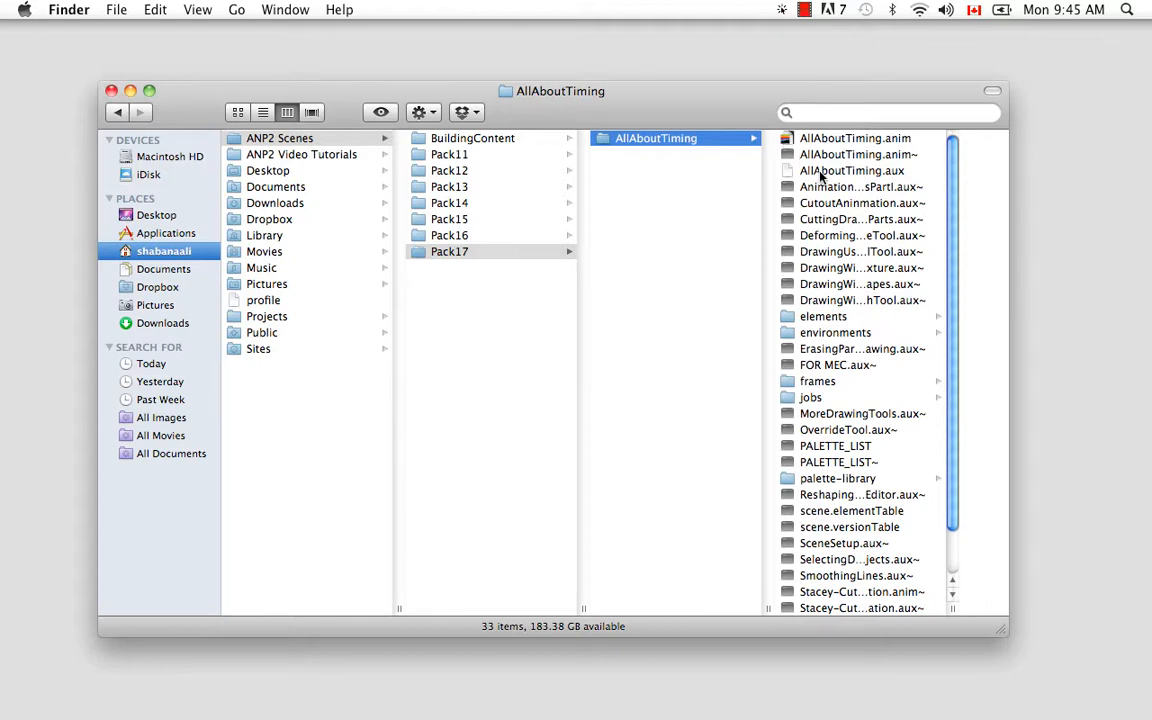
- View the drawing files in the stars_carrots_fists_clean folder under elements, and return to Animate Pro
left_click_drag(955, 294, 950, 371)
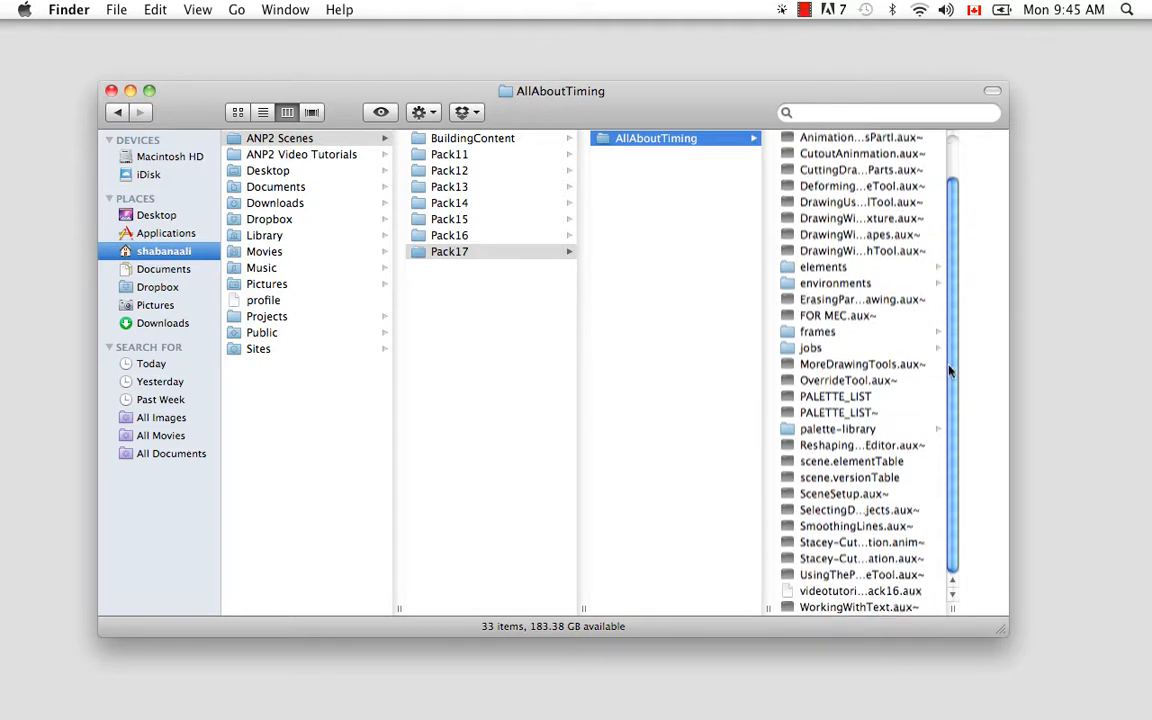
left_click(825, 267)
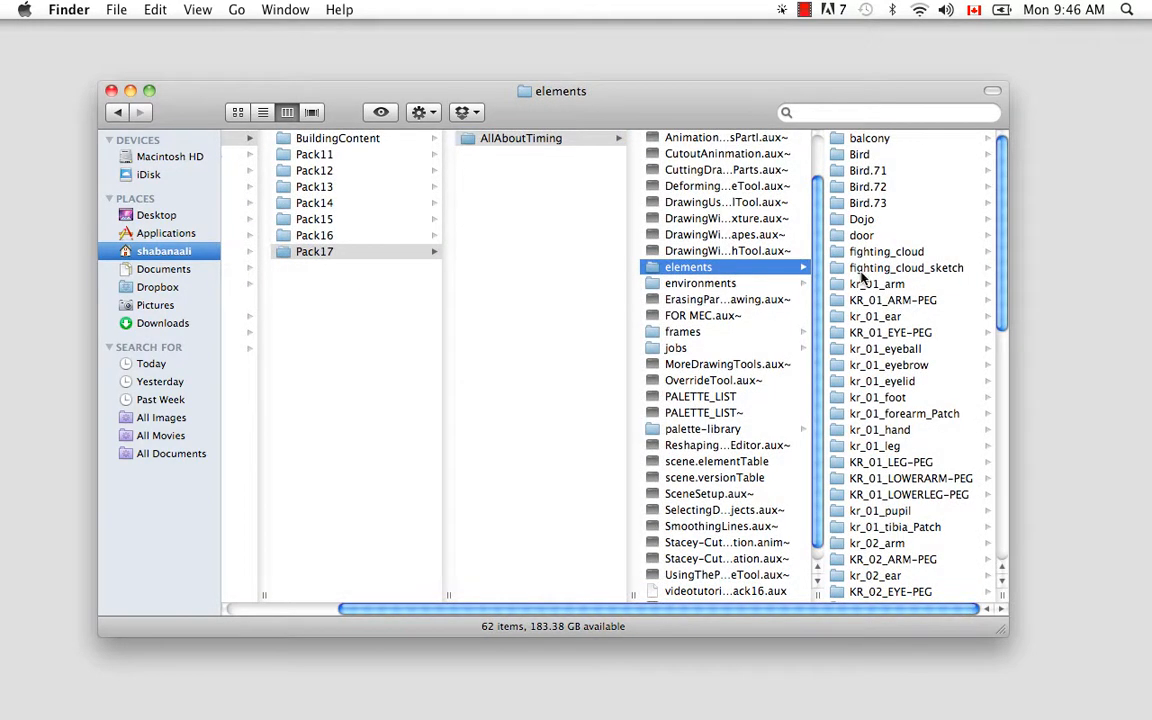
left_click_drag(1005, 288, 1000, 548)
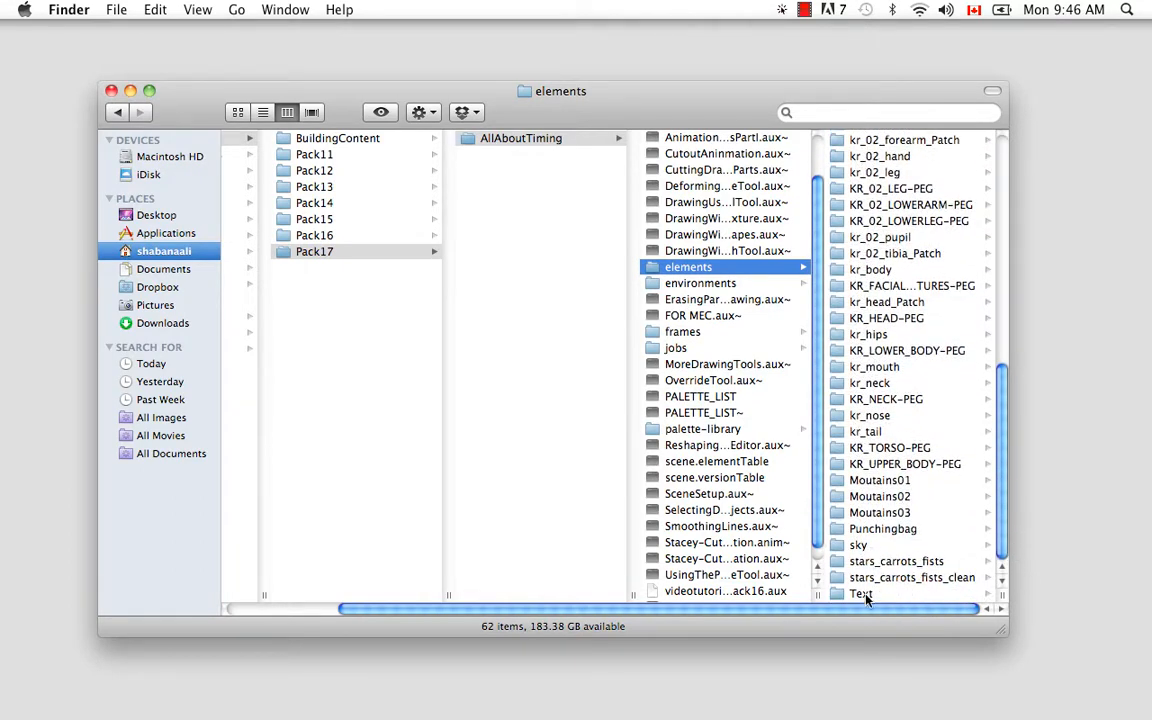
left_click(948, 579)
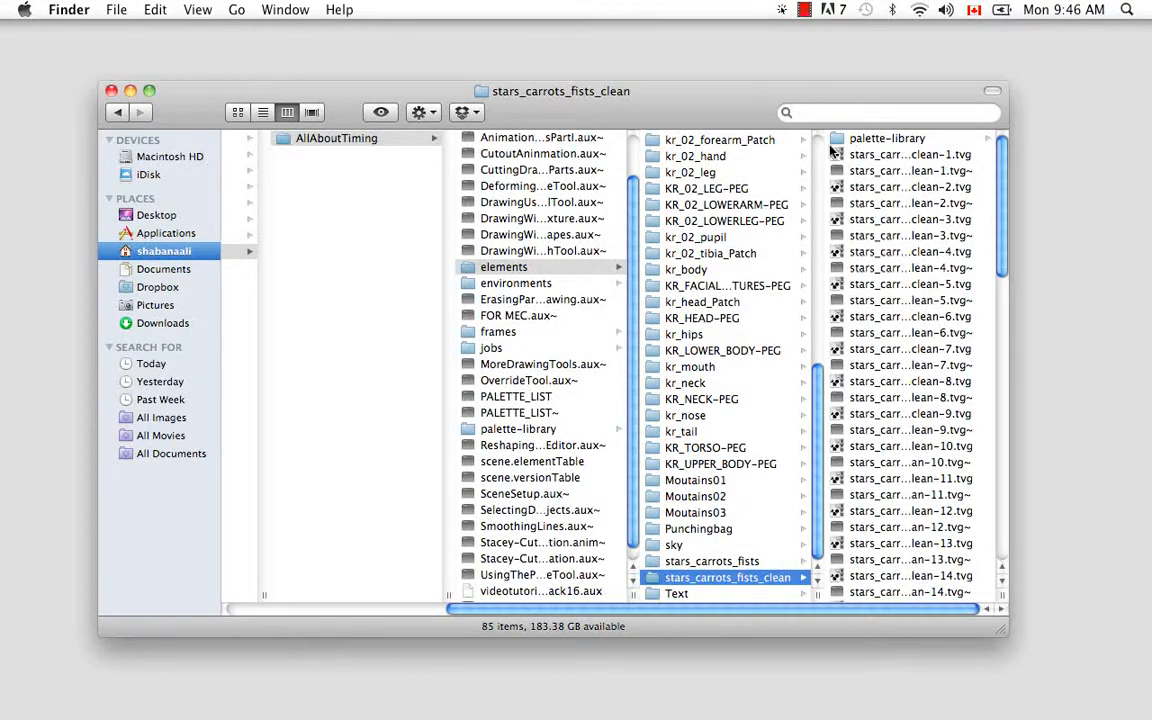
mouse_move(503, 708)
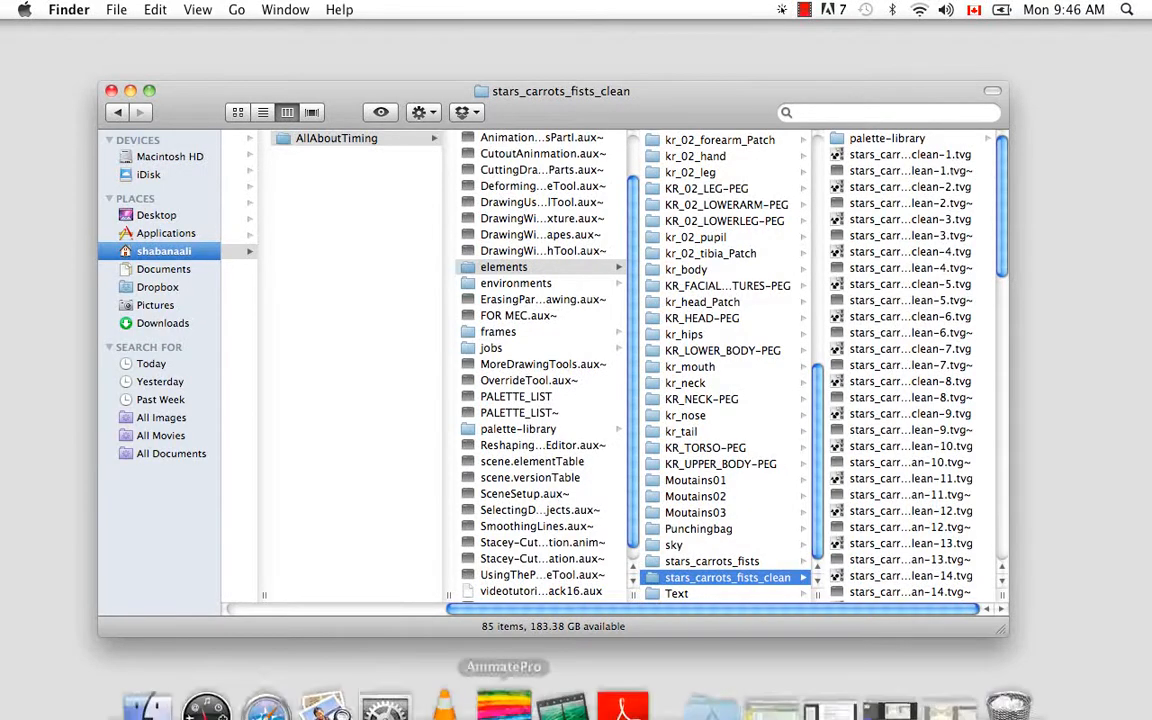
left_click(866, 700)
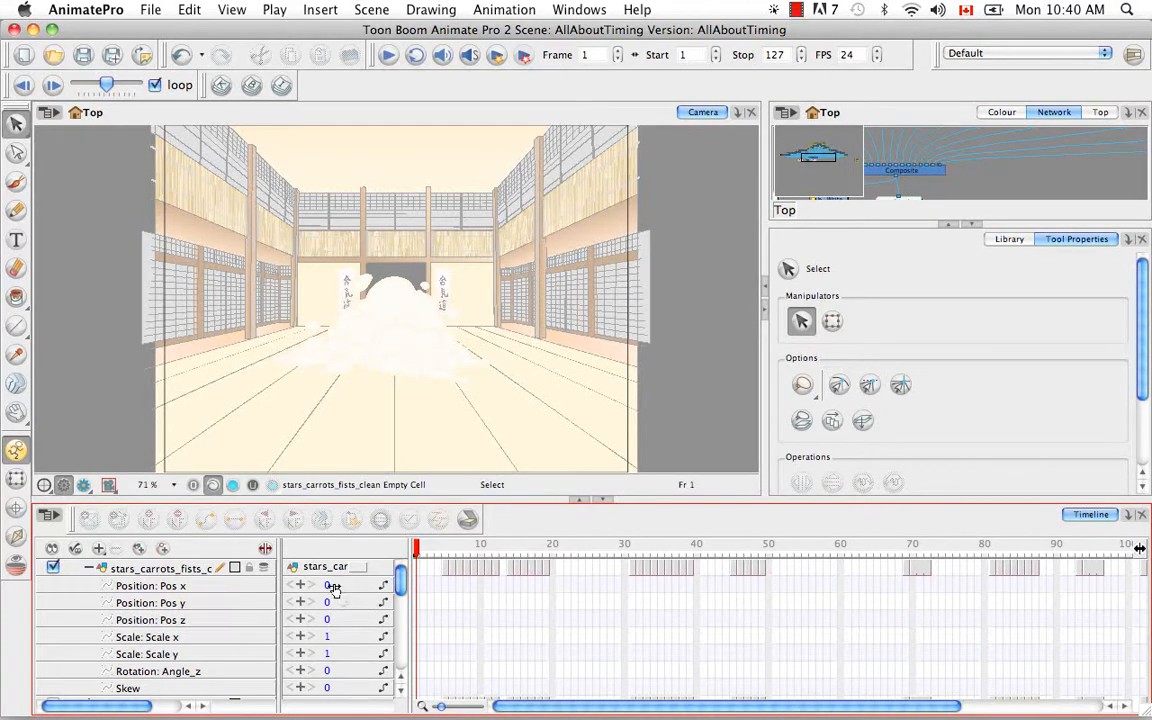
- Scrub the Pos x value of stars_carrots_fists_clean, set it to 0 and collapse the layer's parameters
left_click_drag(333, 588, 329, 588)
mouse_move(329, 588)
left_mouse_down()
mouse_move(303, 584)
mouse_move(347, 586)
left_mouse_up()
left_click(336, 588)
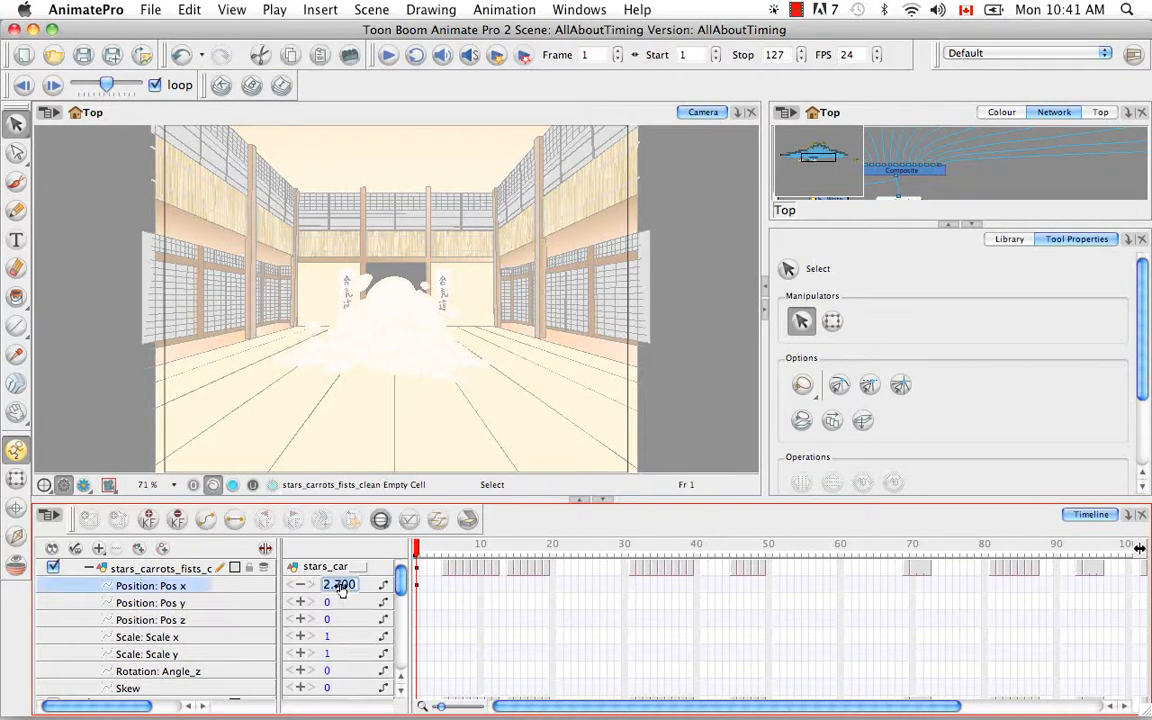
type("0")
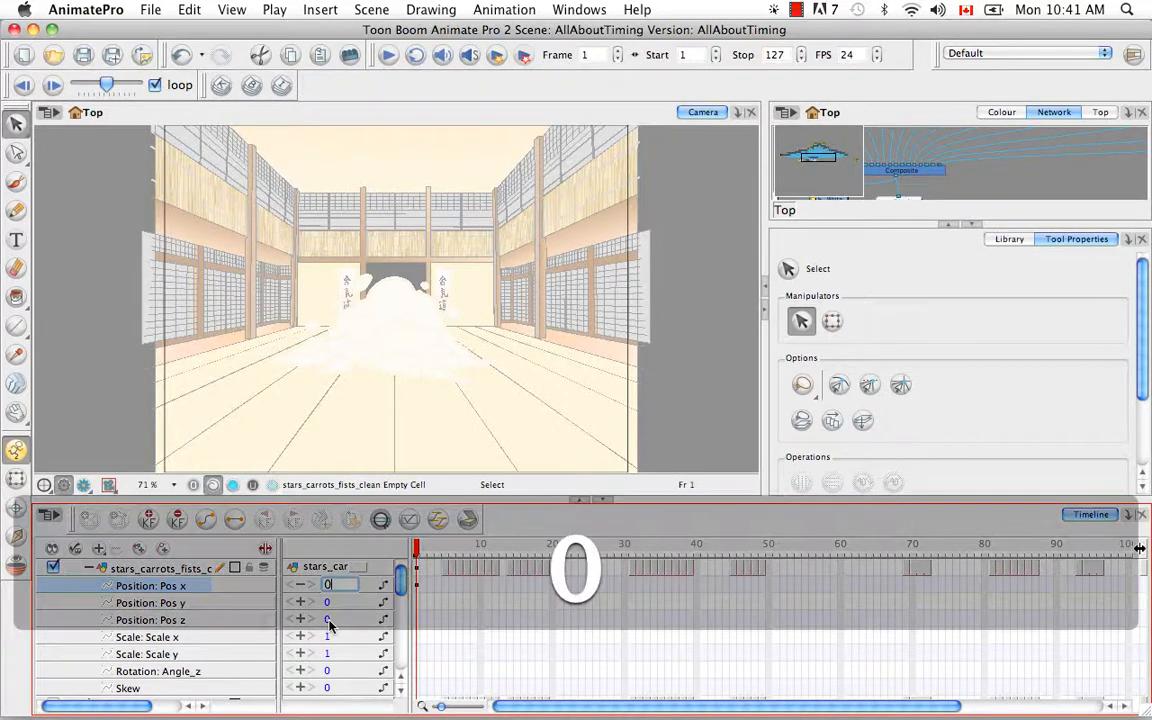
key("Return")
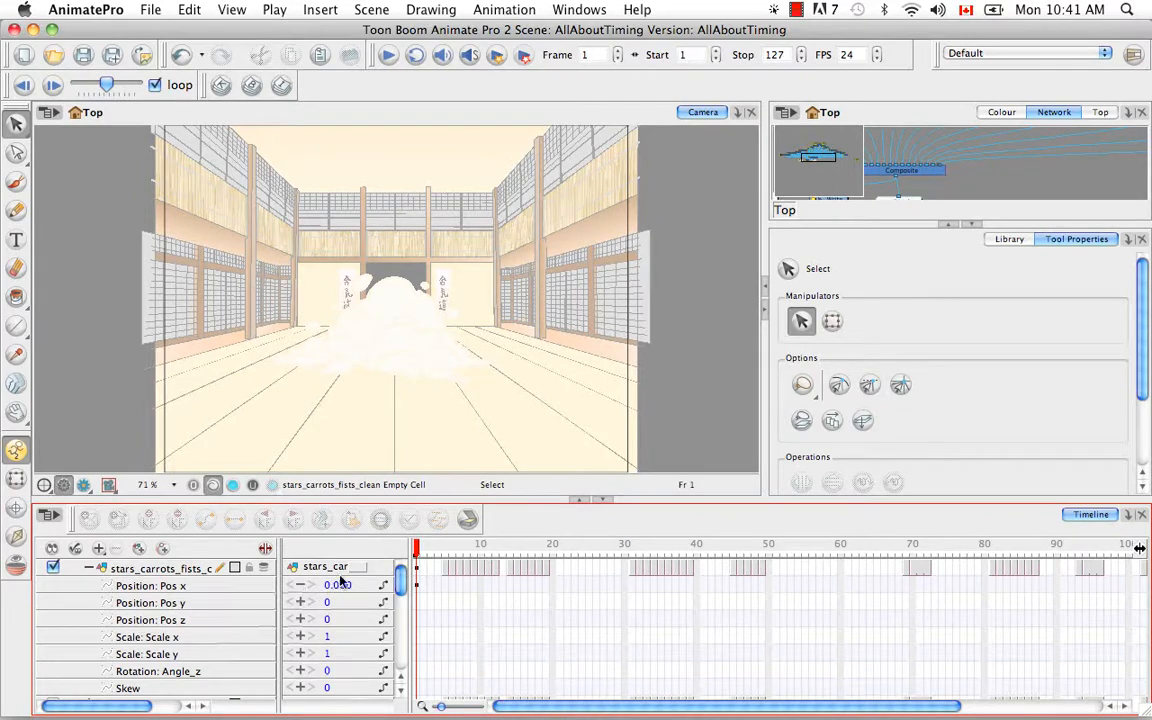
left_click(88, 568)
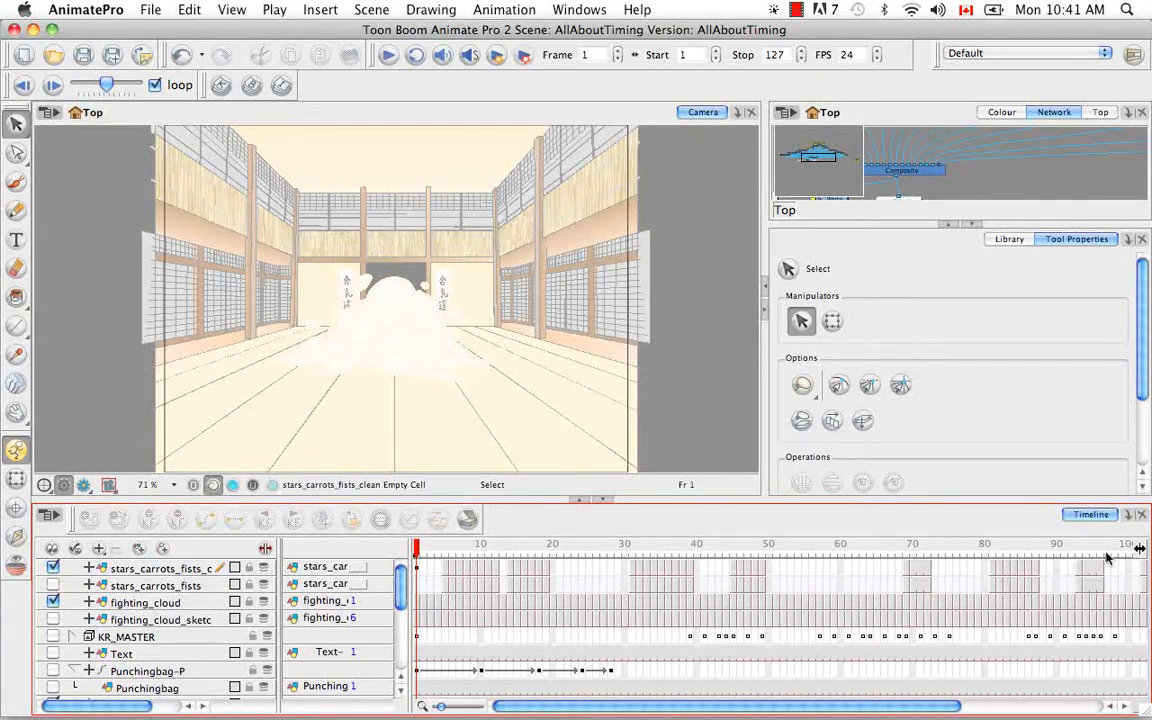
- Add an Xsheet view alongside the Timeline and expand it over the upper views
left_click(1127, 515)
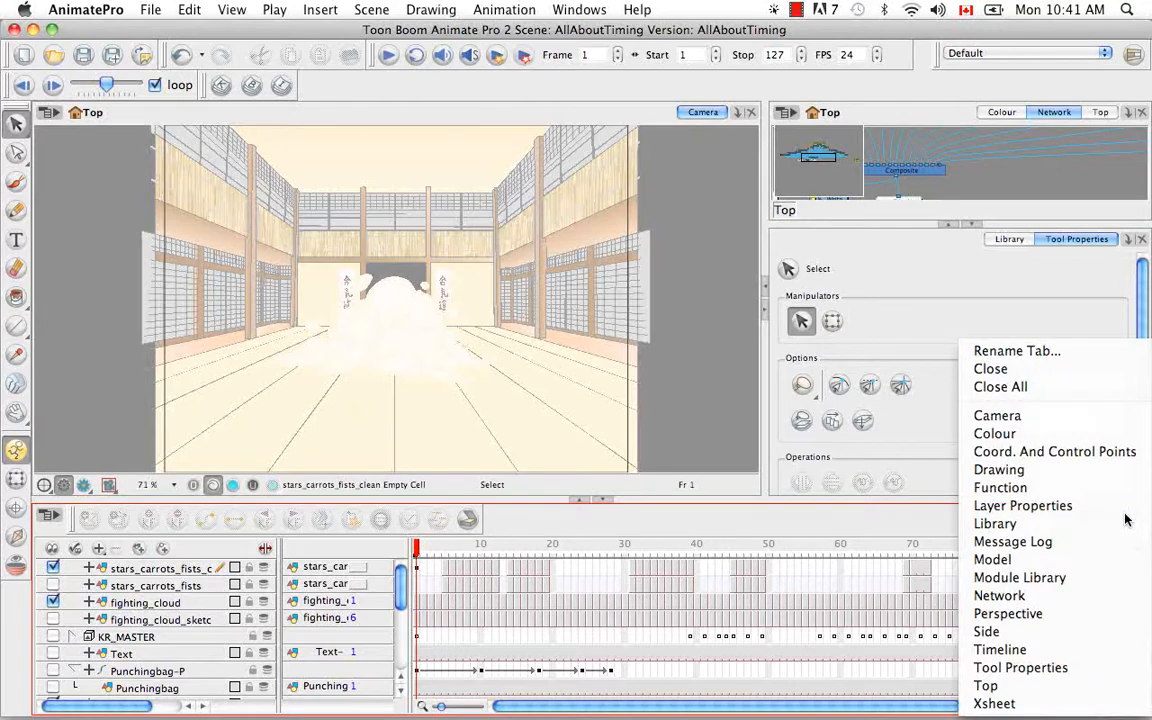
left_click(1065, 706)
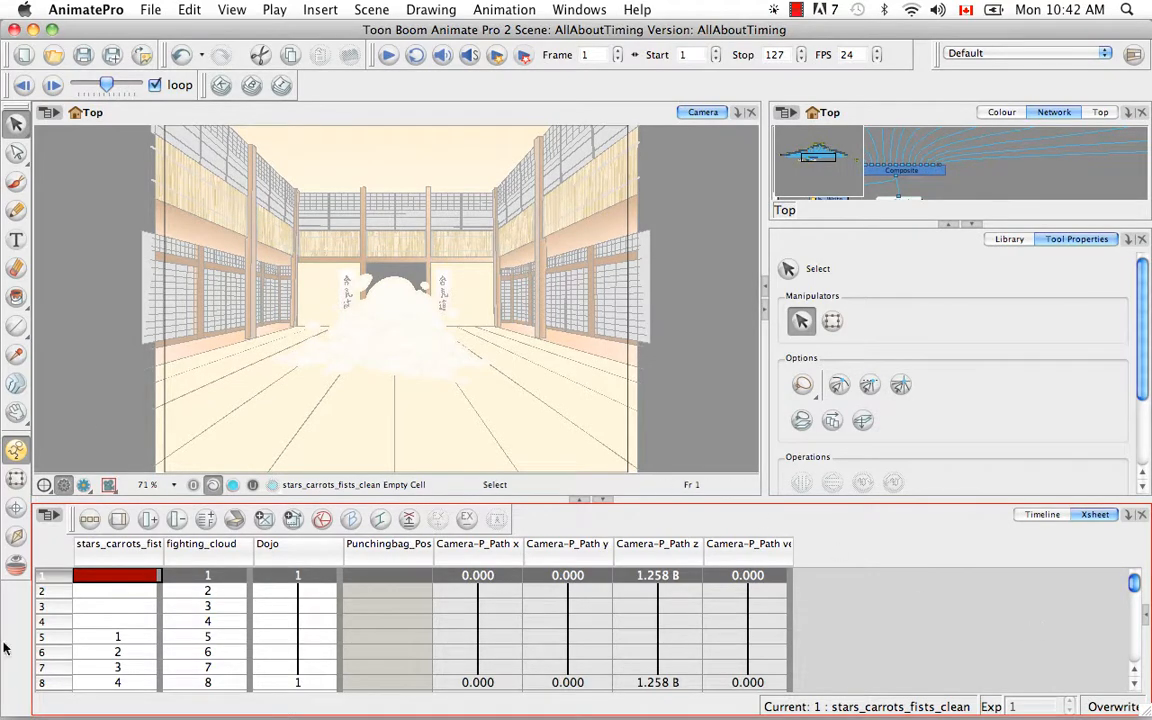
left_click(576, 500)
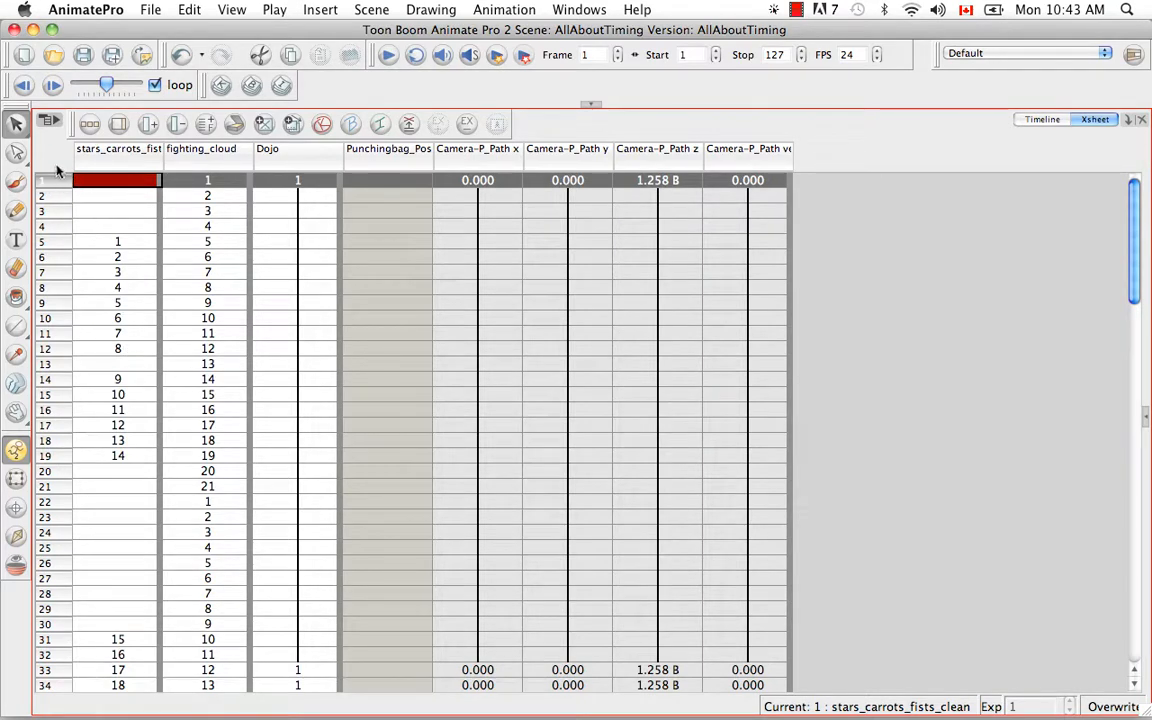
- Look through the Xsheet's drawing exposures and reveal the section for a selected column's parameters
mouse_move(1135, 258)
left_mouse_down()
mouse_move(1146, 625)
mouse_move(1135, 240)
left_mouse_up()
left_click_drag(1135, 219, 1126, 170)
left_click_drag(1134, 224, 1134, 278)
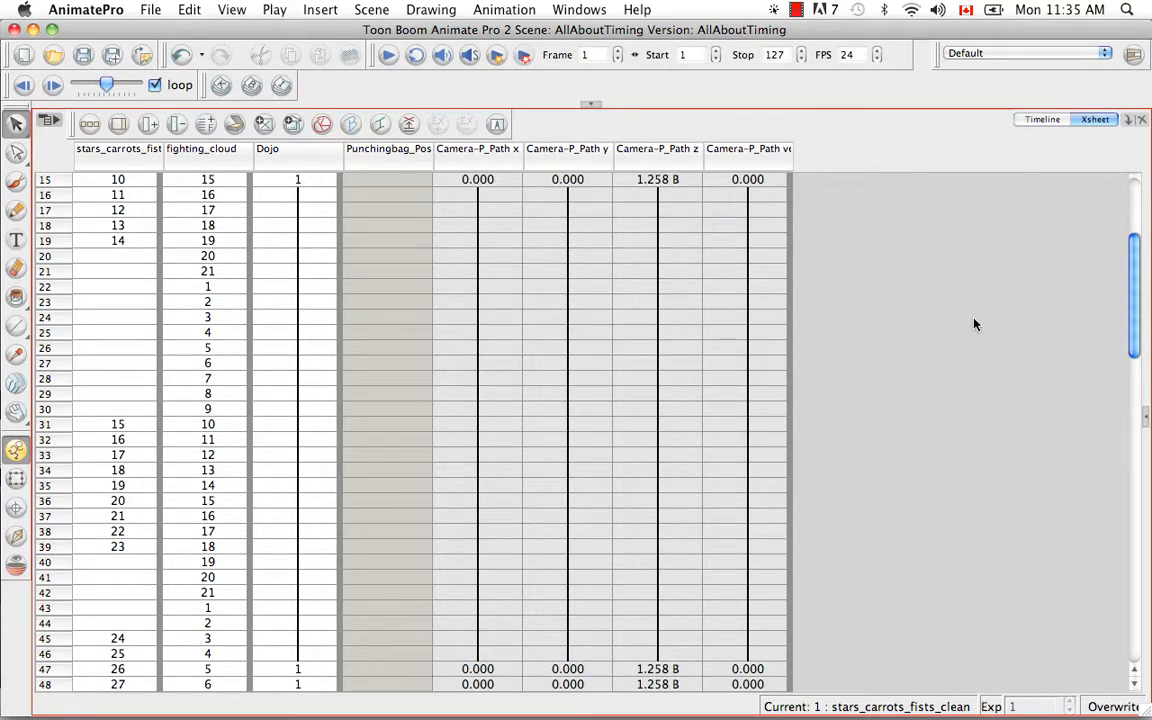
left_click(1147, 421)
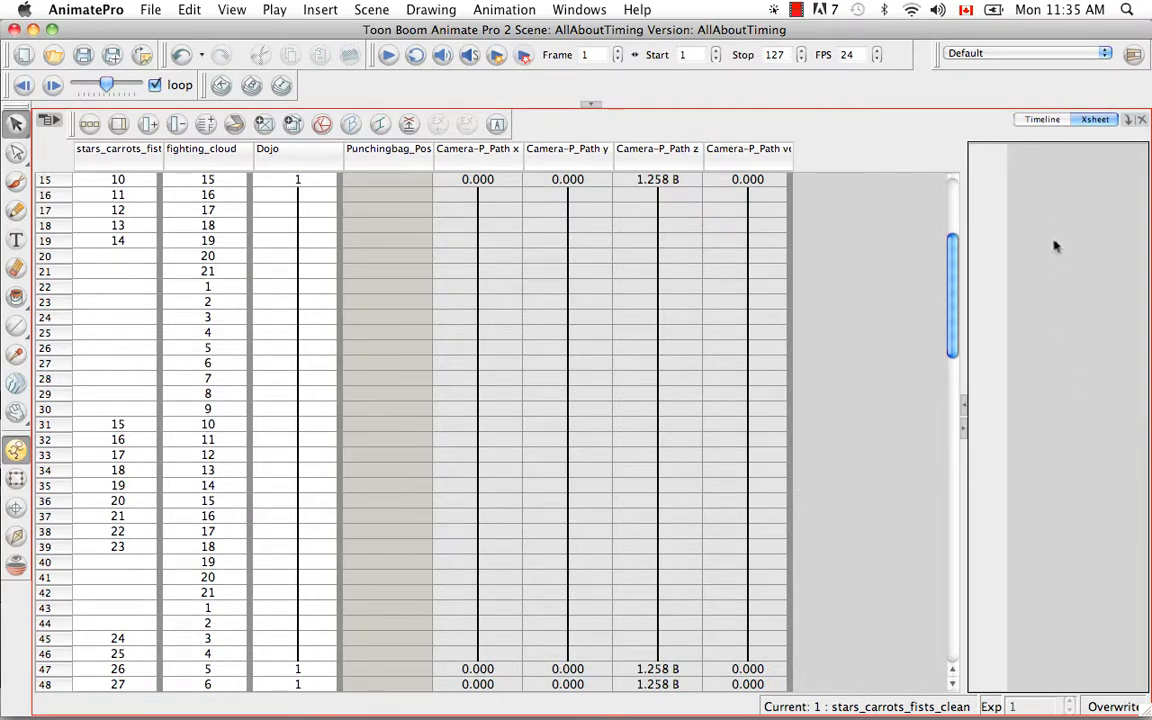
- Enable the Punchingbag-P and Punchingbag layers in the Timeline, and show the selected Punchingbag layer in the Xsheet
left_click(1041, 121)
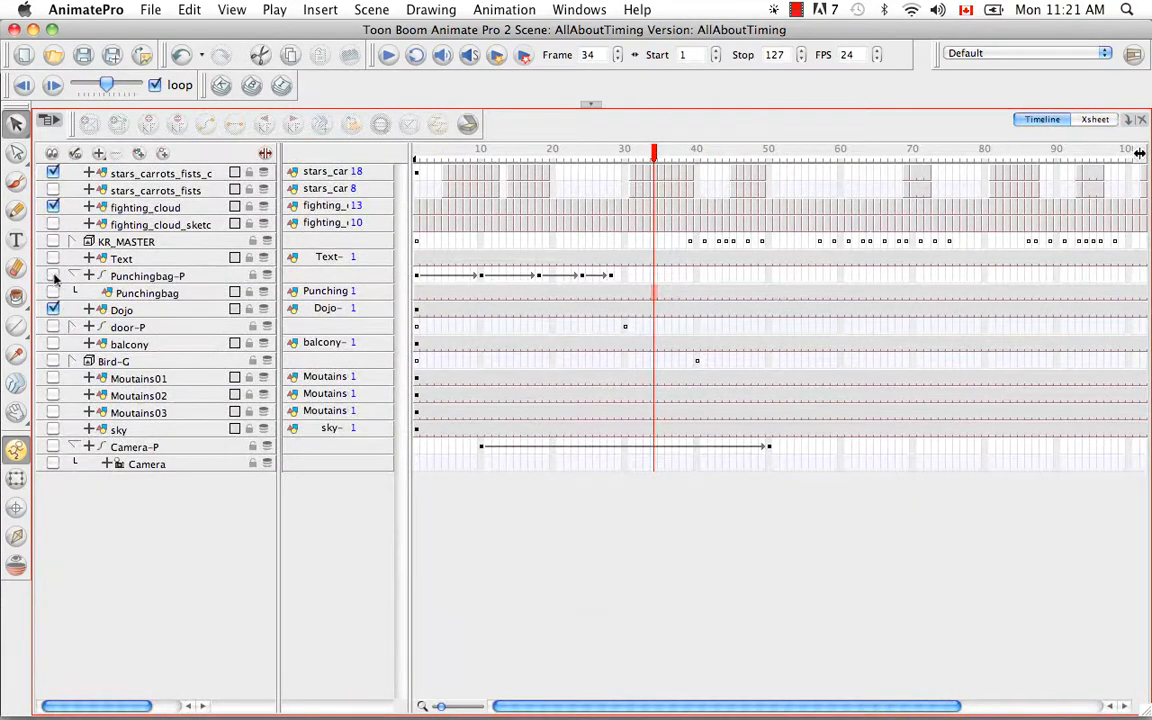
left_click(54, 275)
left_click(54, 292)
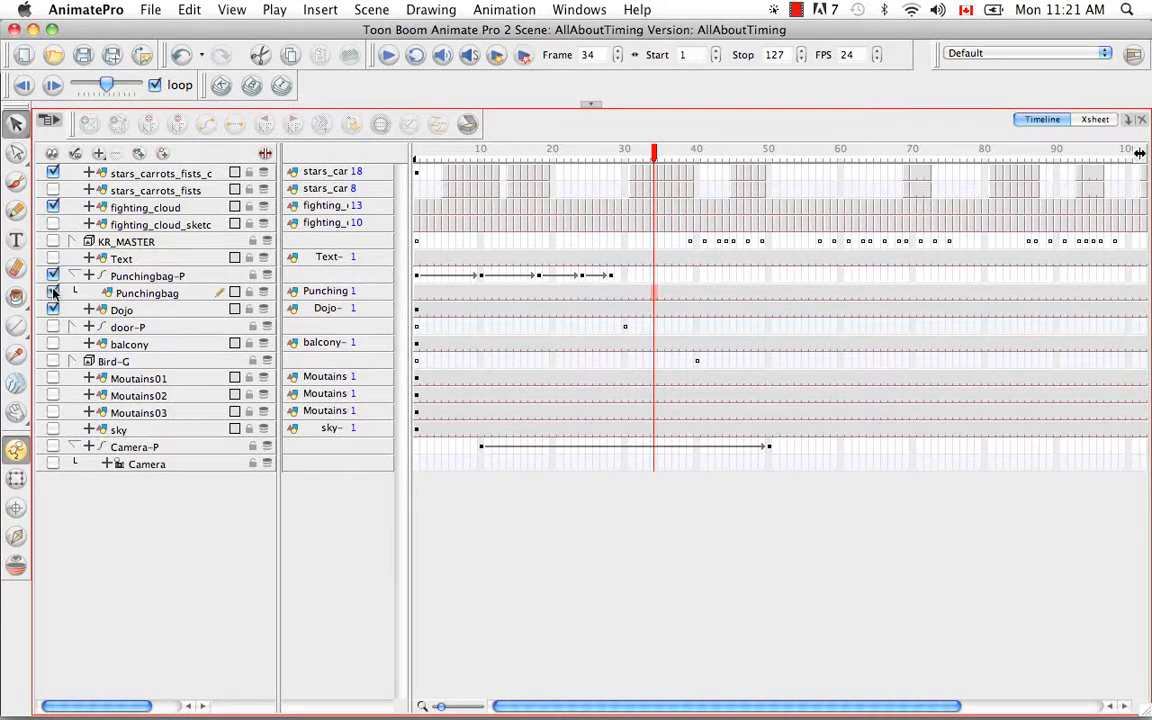
left_click(116, 291)
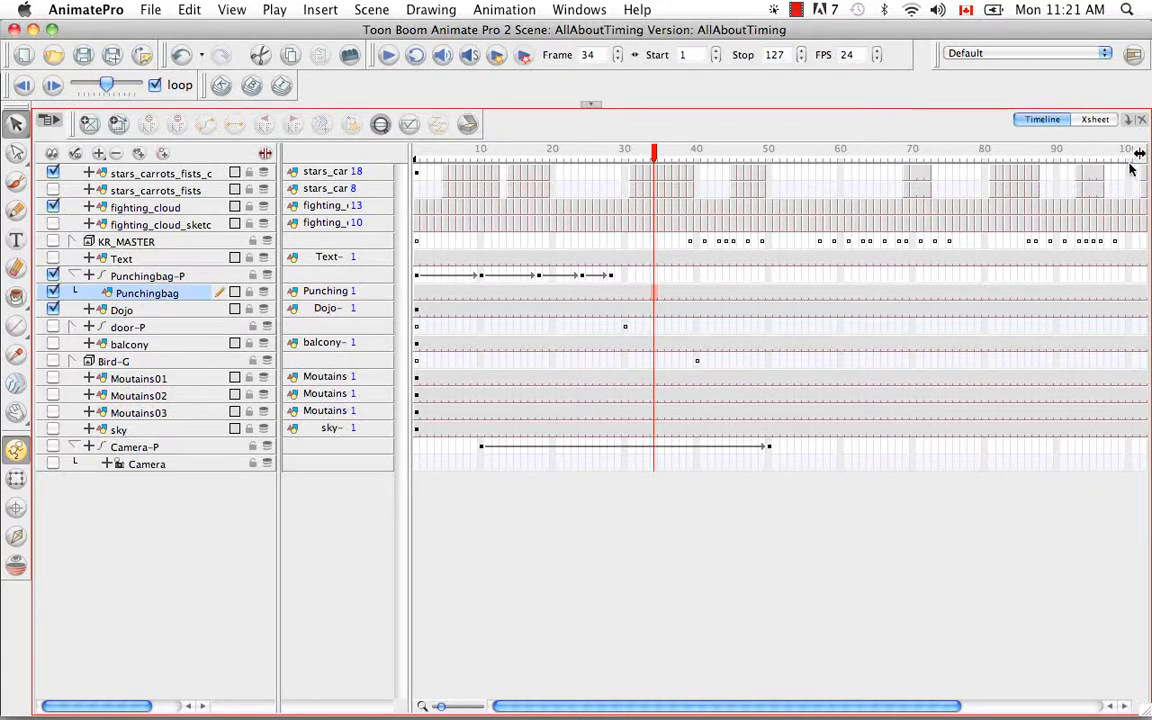
left_click(1105, 120)
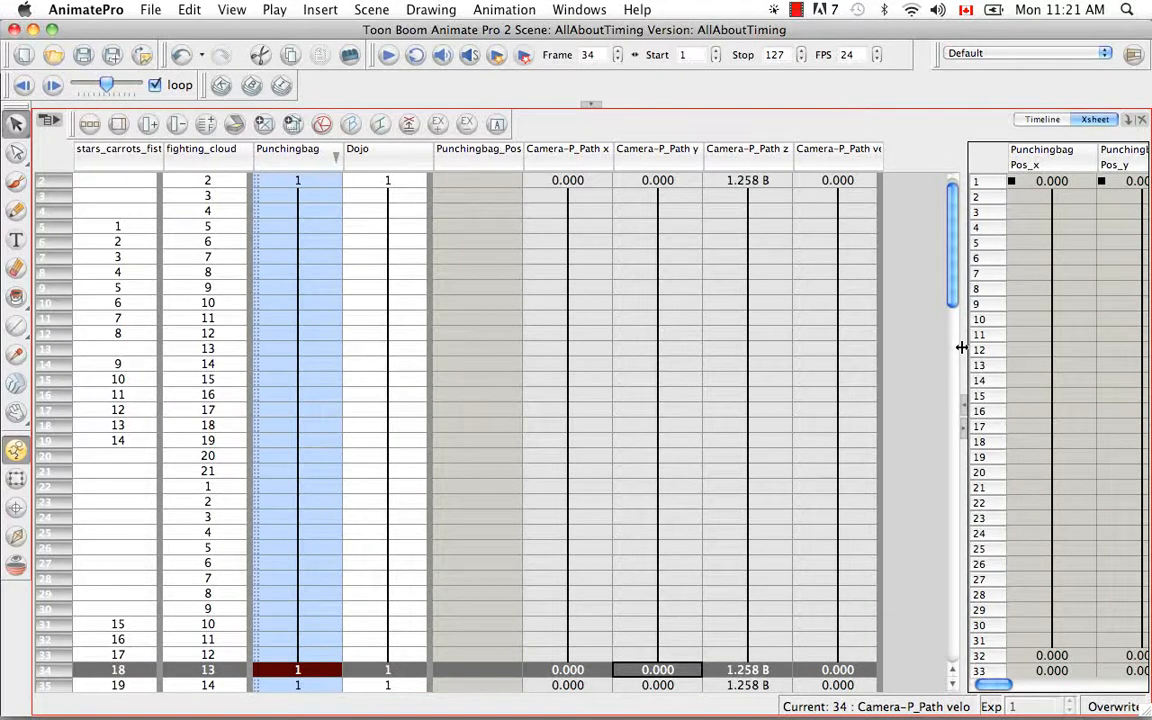
- Widen the Xsheet's Punchingbag parameters section and pull out the column list beside it
left_click_drag(862, 316, 522, 303)
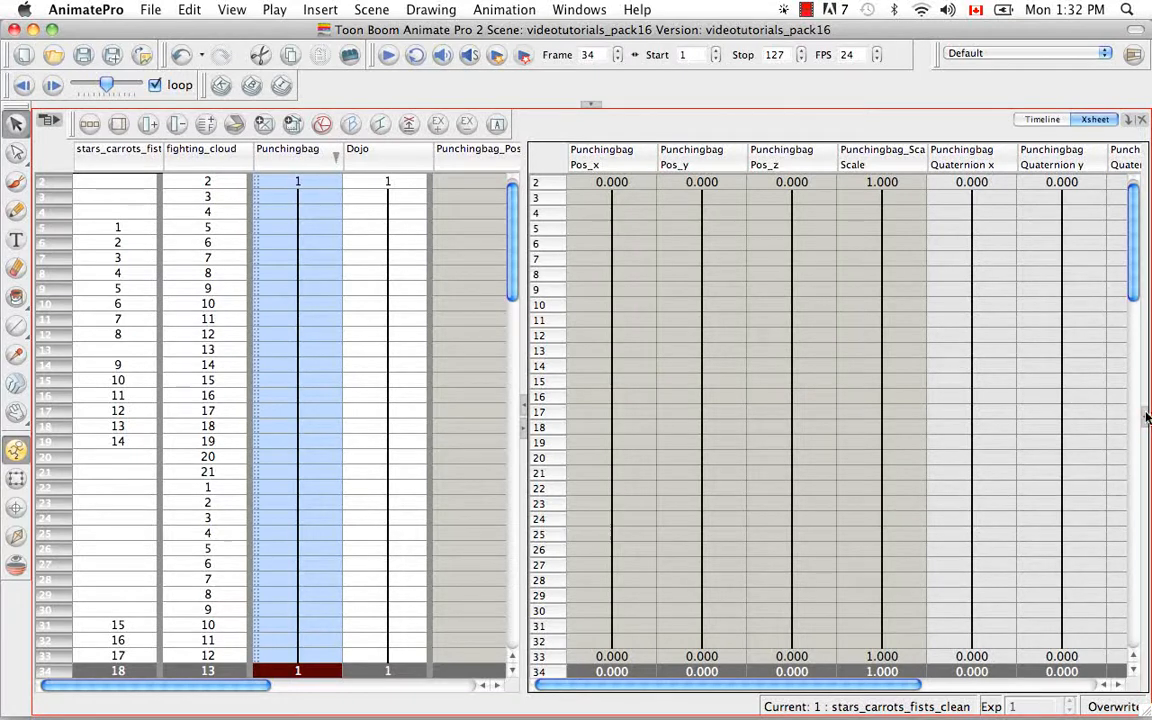
left_click_drag(1146, 418, 842, 430)
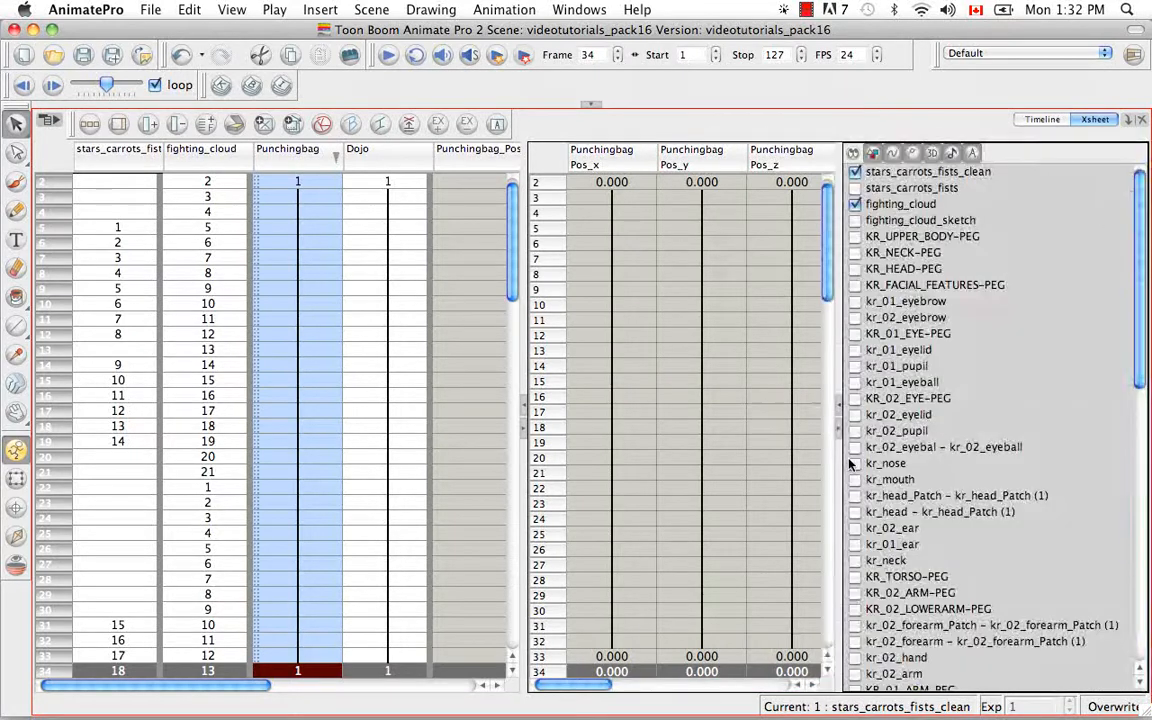
- Toggle the Xsheet's column list off, on and off again
left_click(117, 124)
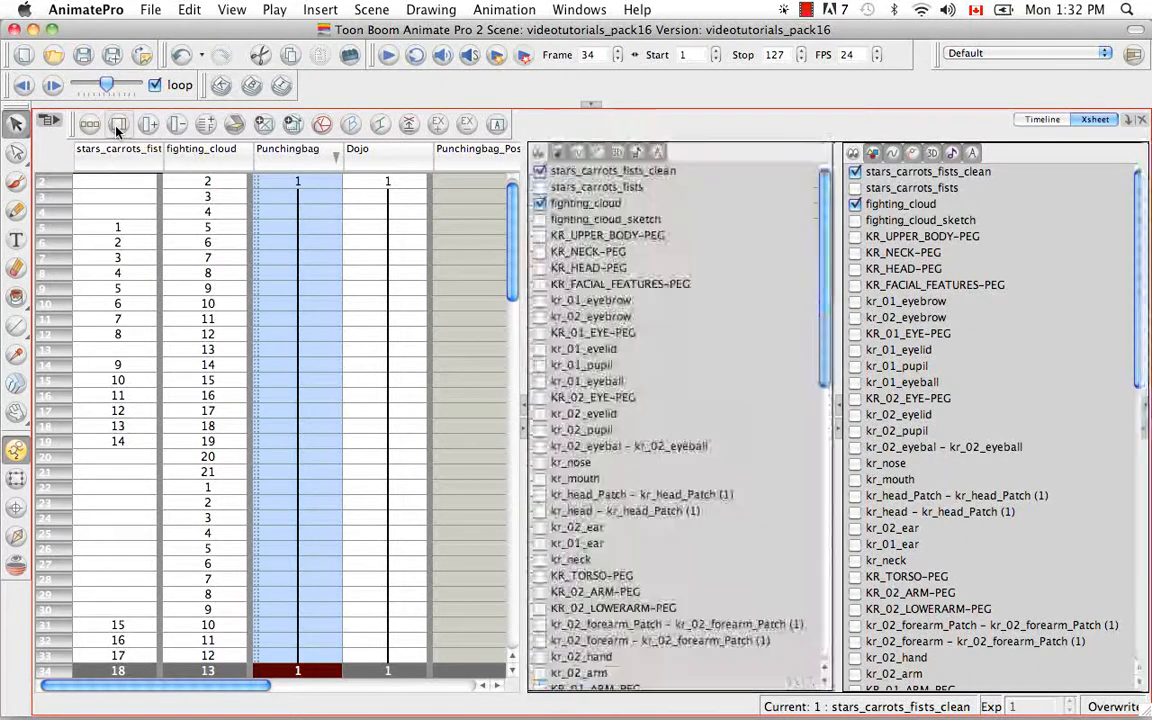
left_click(117, 124)
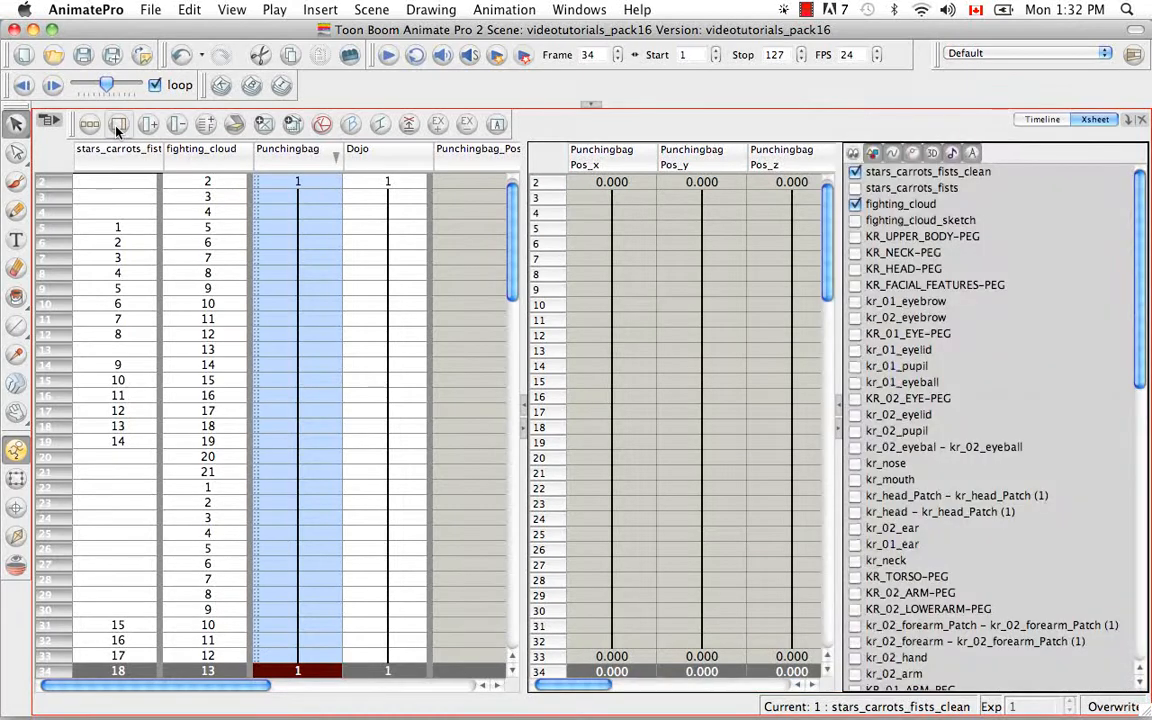
left_click(116, 127)
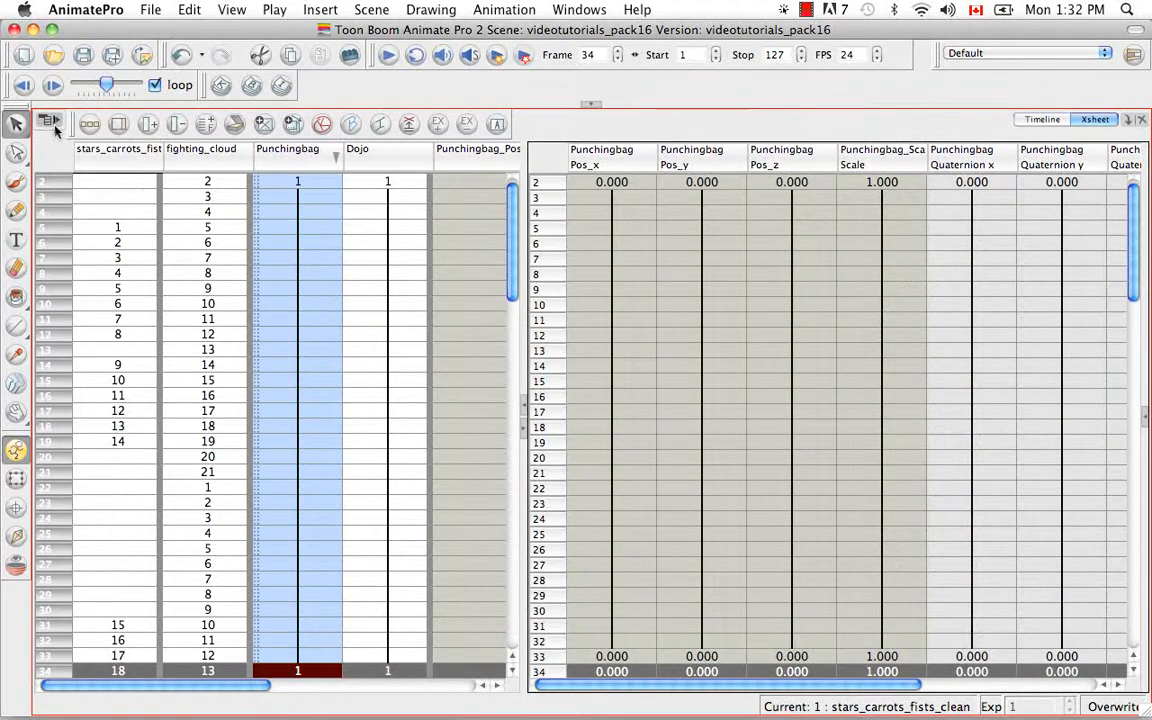
- Show the Xsheet's column list and turn on the door and balcony columns
left_click(50, 123)
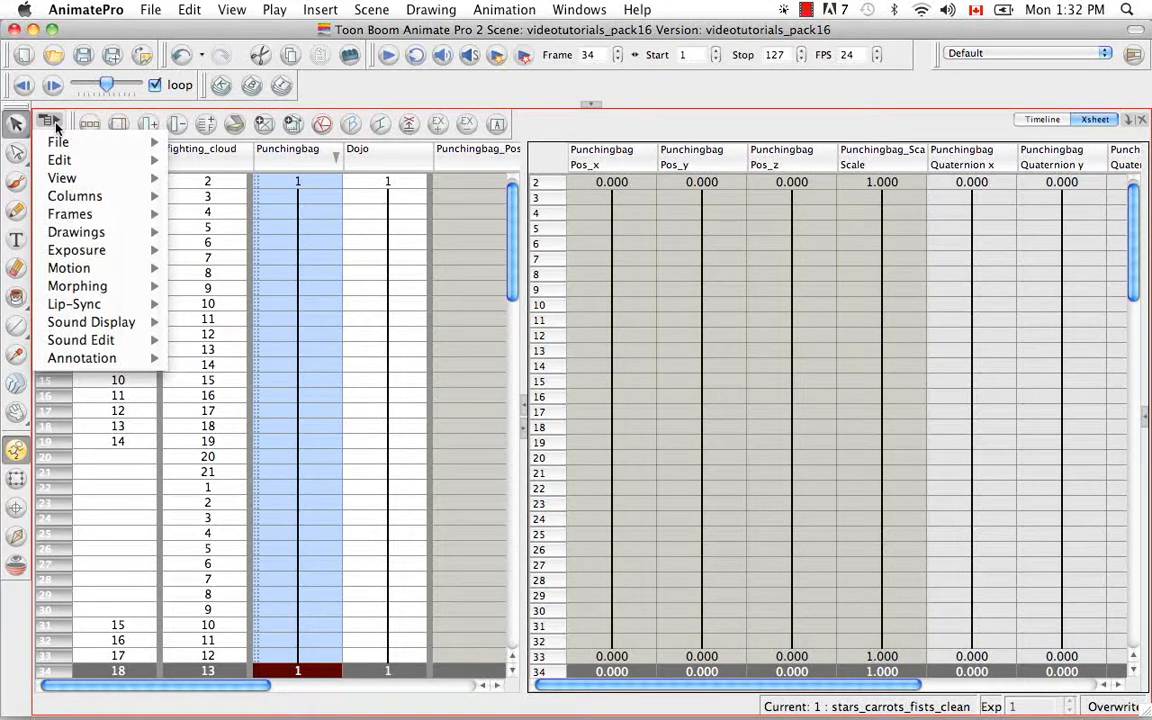
mouse_move(95, 185)
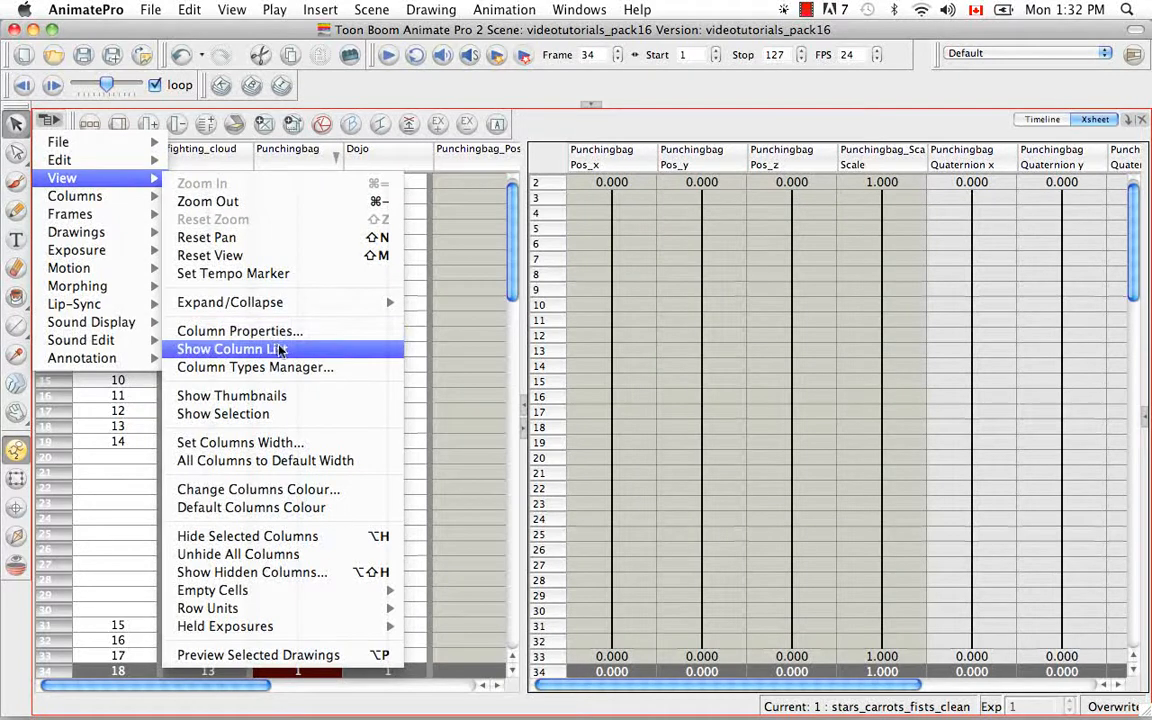
left_click(325, 350)
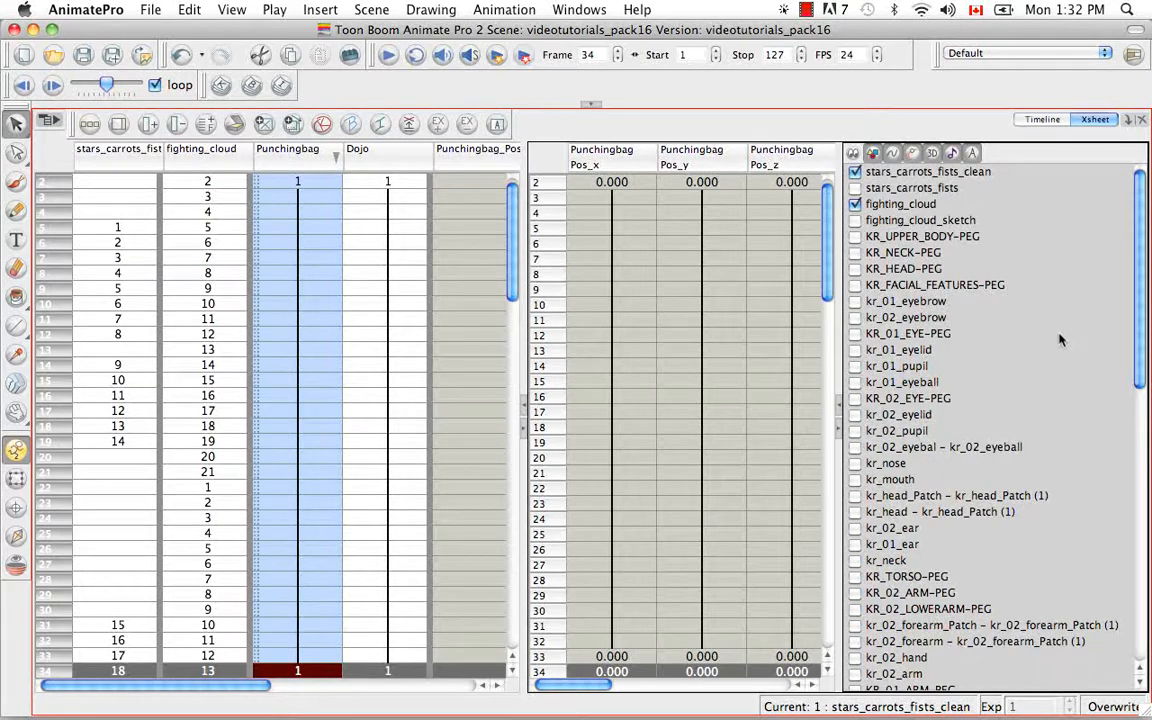
scroll(1061, 330, "down", 10)
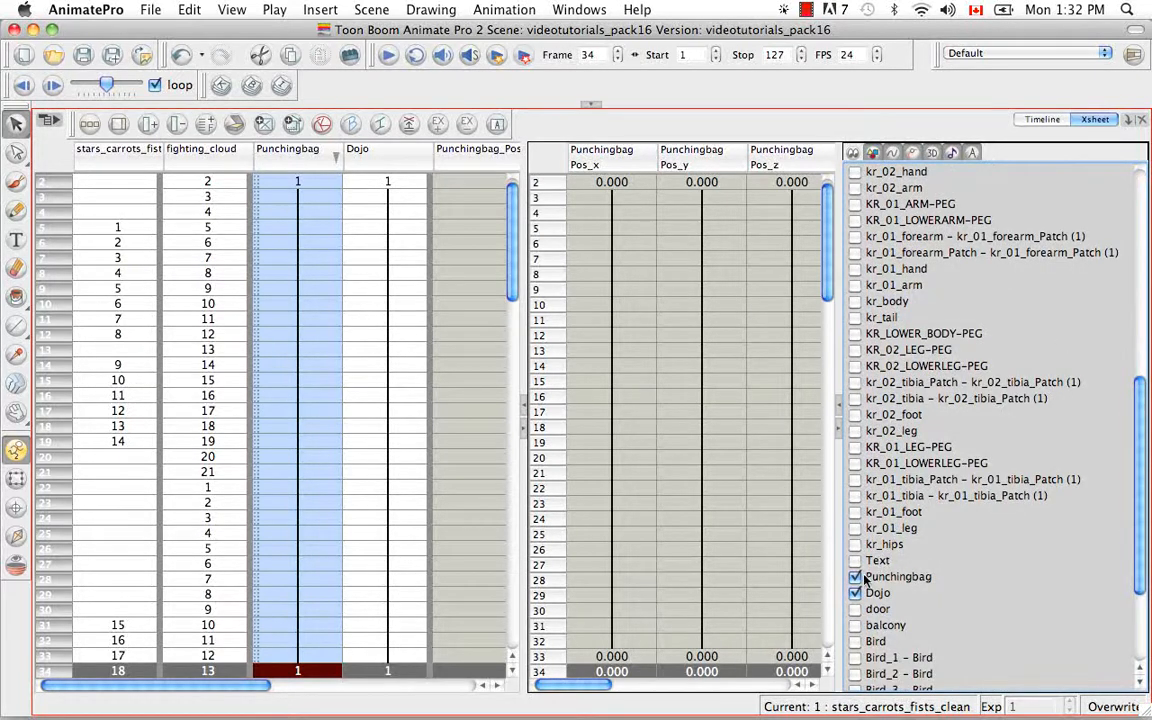
left_click(855, 609)
left_click(855, 625)
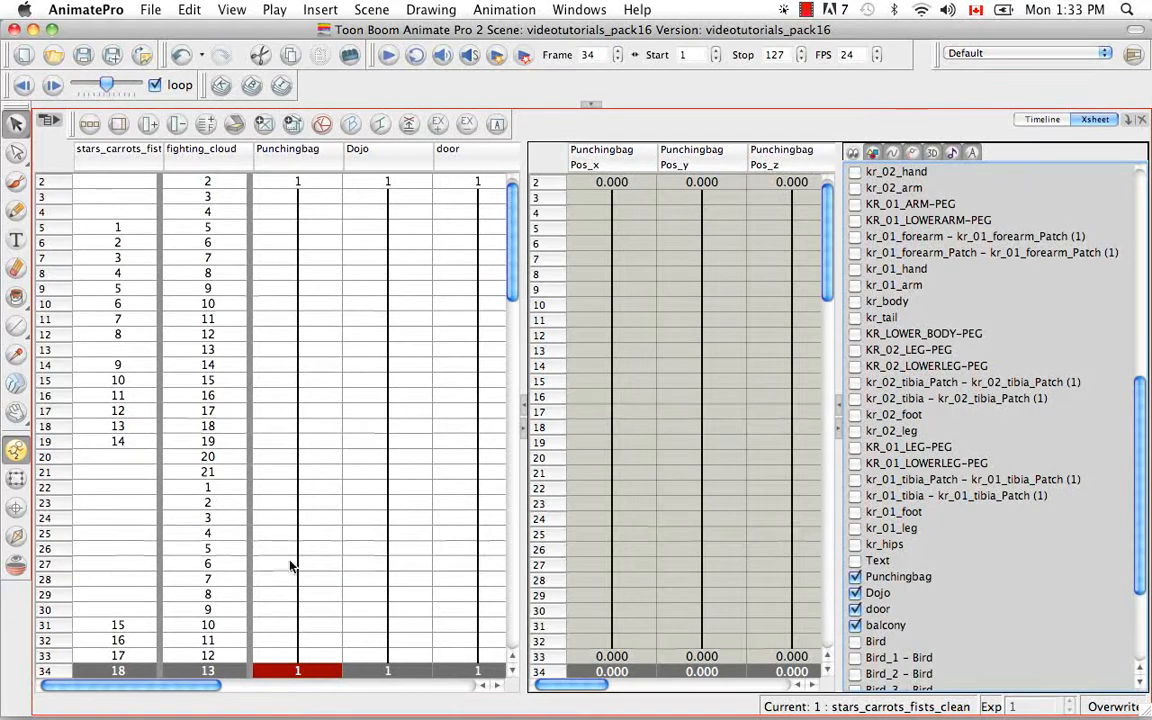
- Expand the door-P layer in the Timeline, disable the door and balcony layers, and review their columns in the Xsheet's column list
left_click(1041, 120)
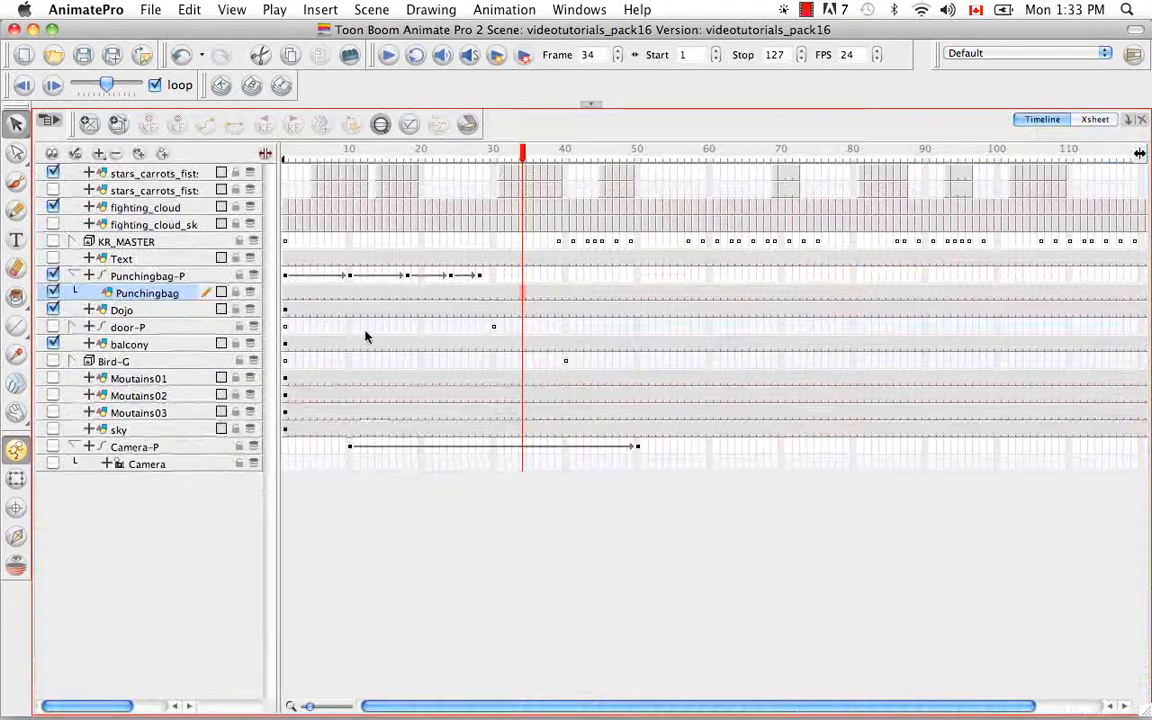
left_click(72, 327)
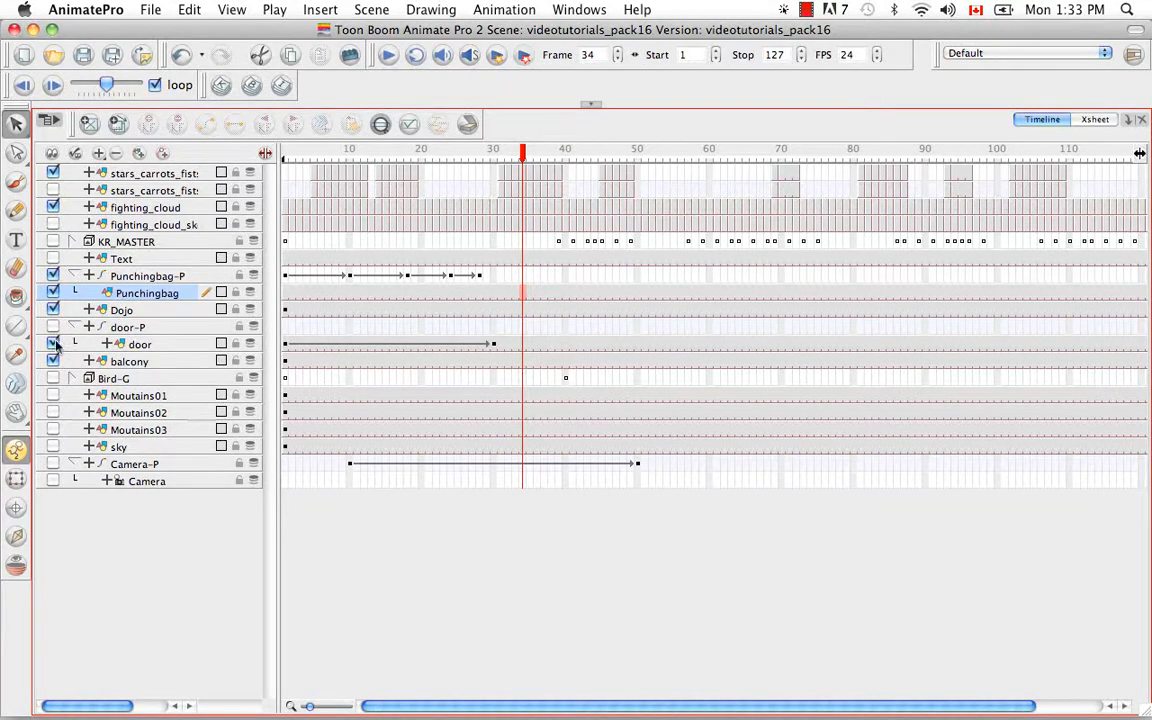
left_click(1090, 119)
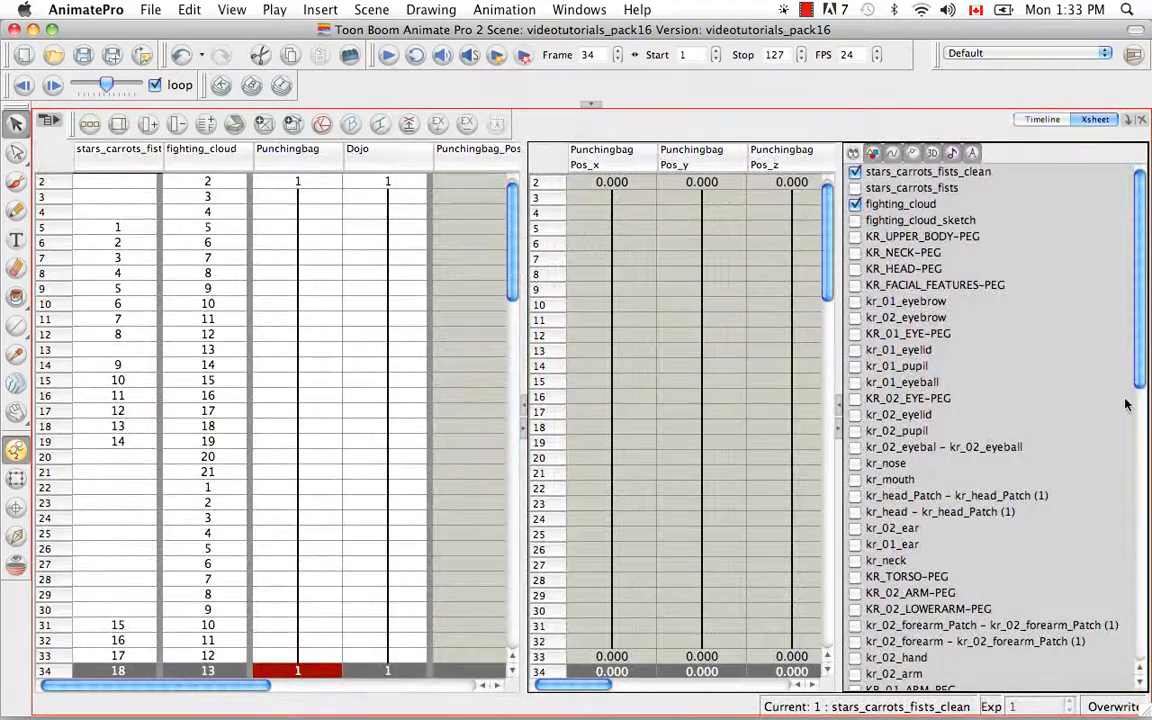
left_click_drag(1143, 322, 1146, 537)
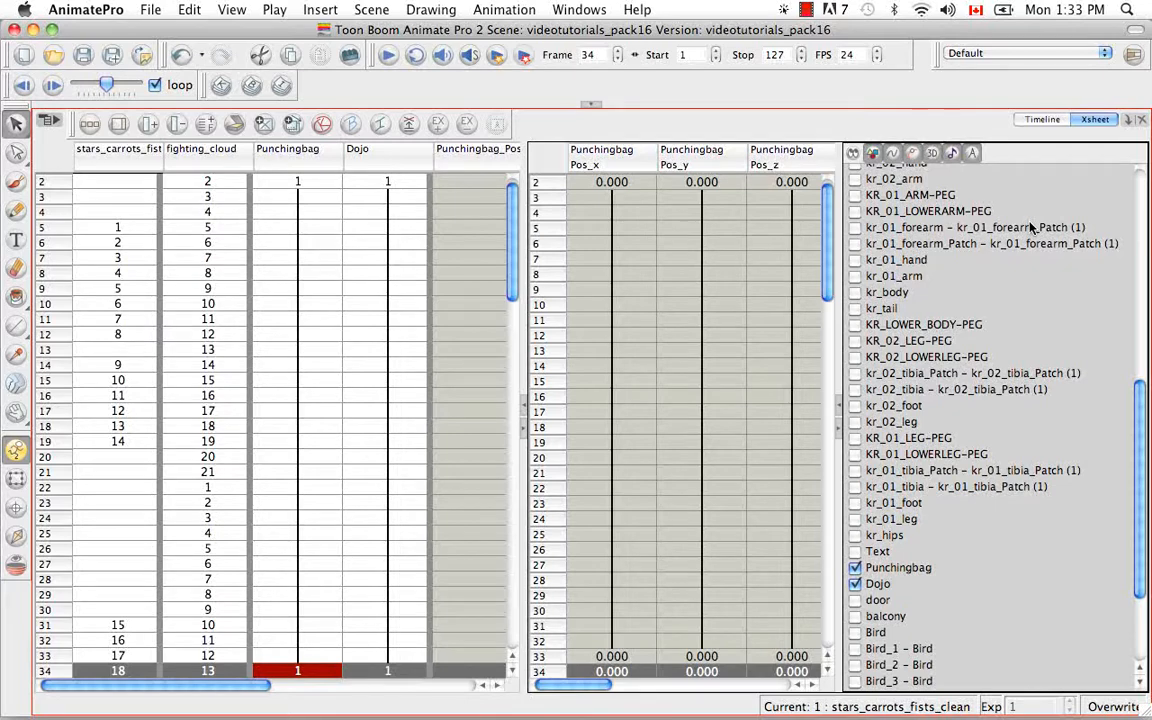
- Hide and reshow the drawing columns through the Xsheet's column list filter, and turn off all columns
left_click(872, 153)
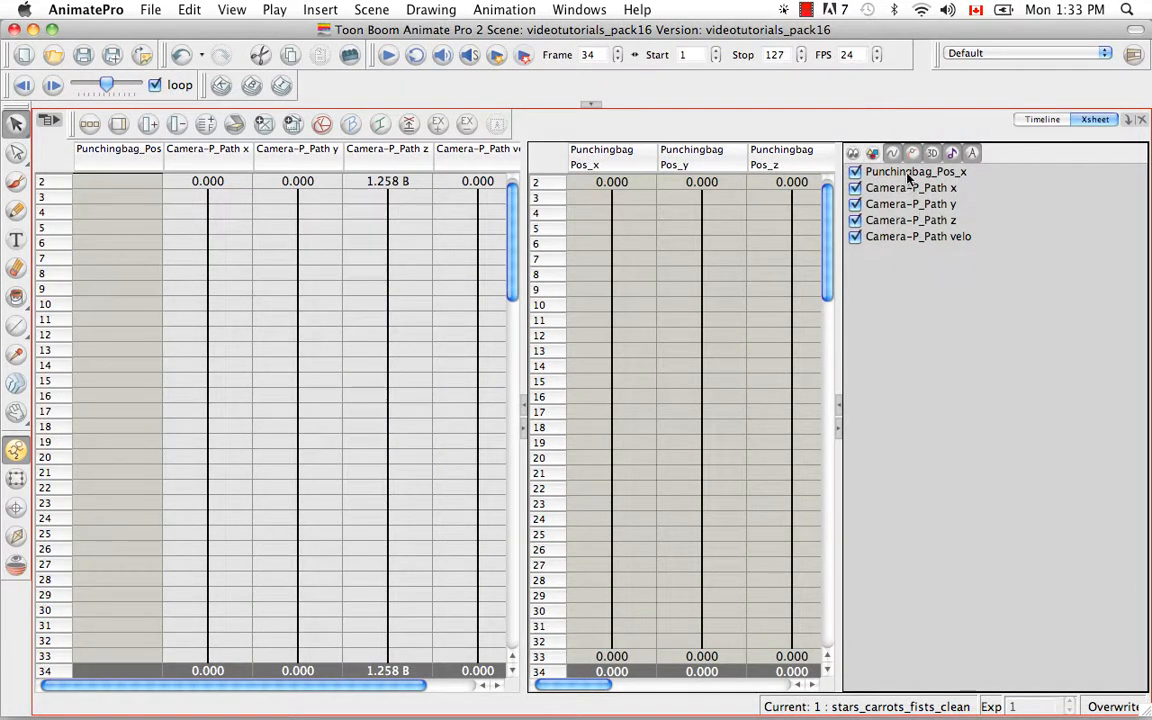
left_click(873, 154)
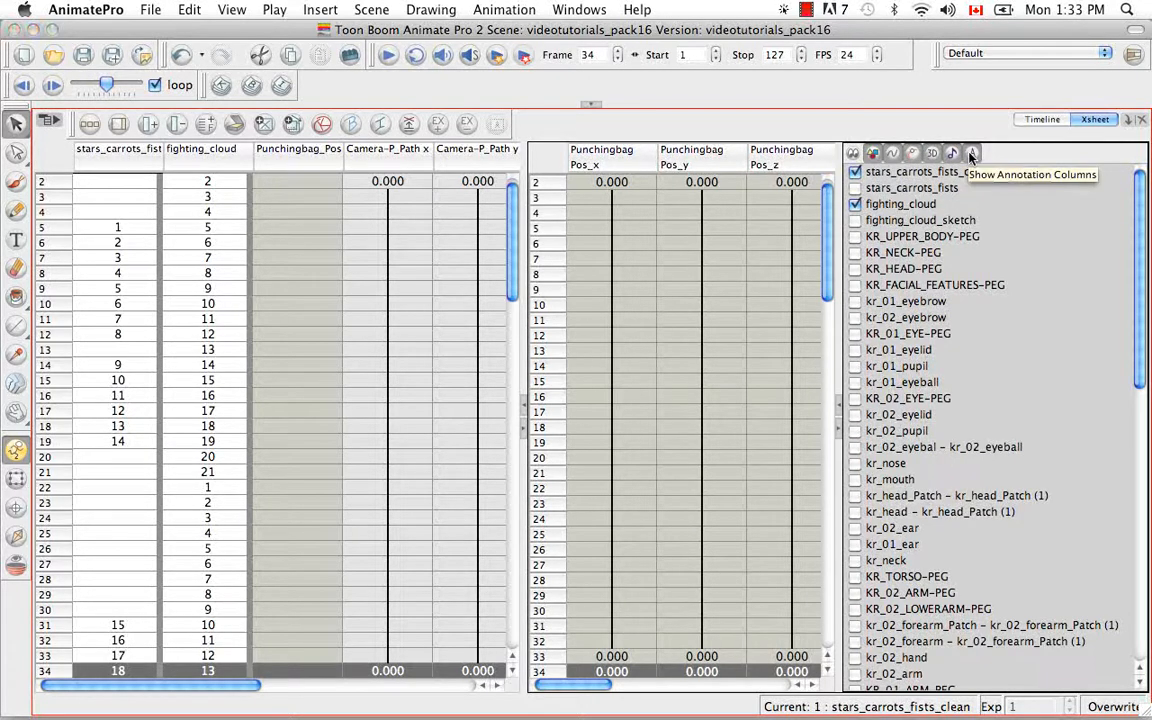
left_click(853, 155)
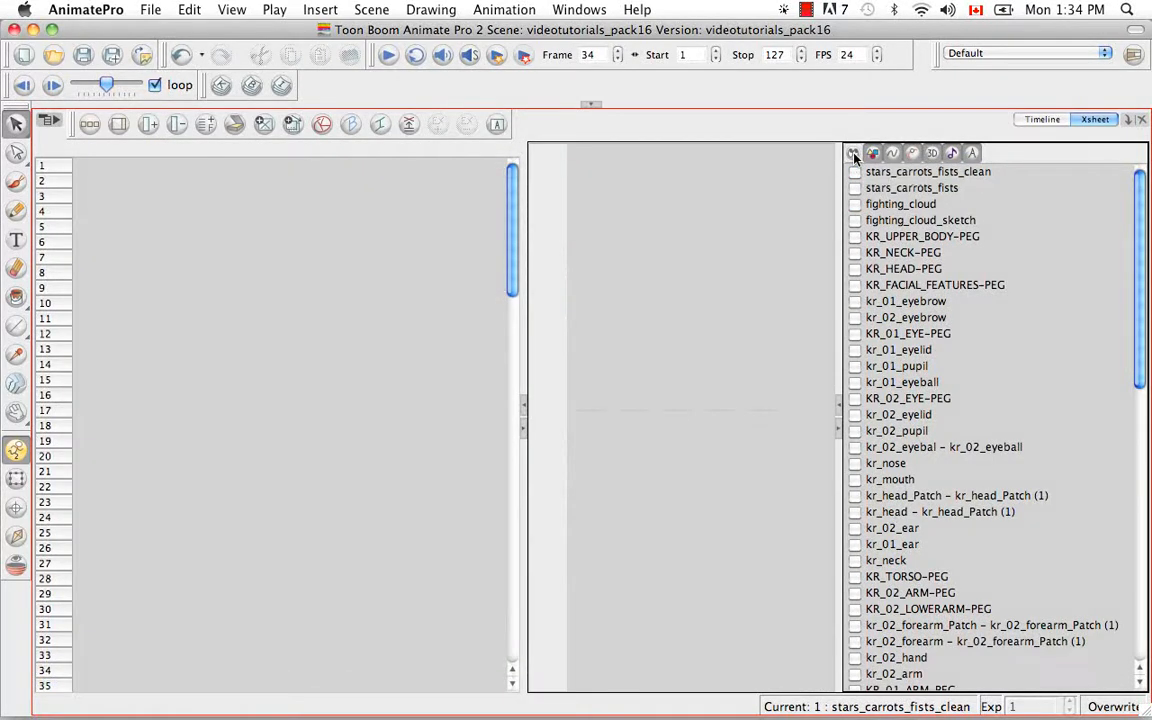
left_click(853, 155)
- Enable the stars_carrots_fists_clean, fighting_cloud, Punchingbag and Dojo layers in the Timeline, and display them in the Xsheet
left_click(1058, 120)
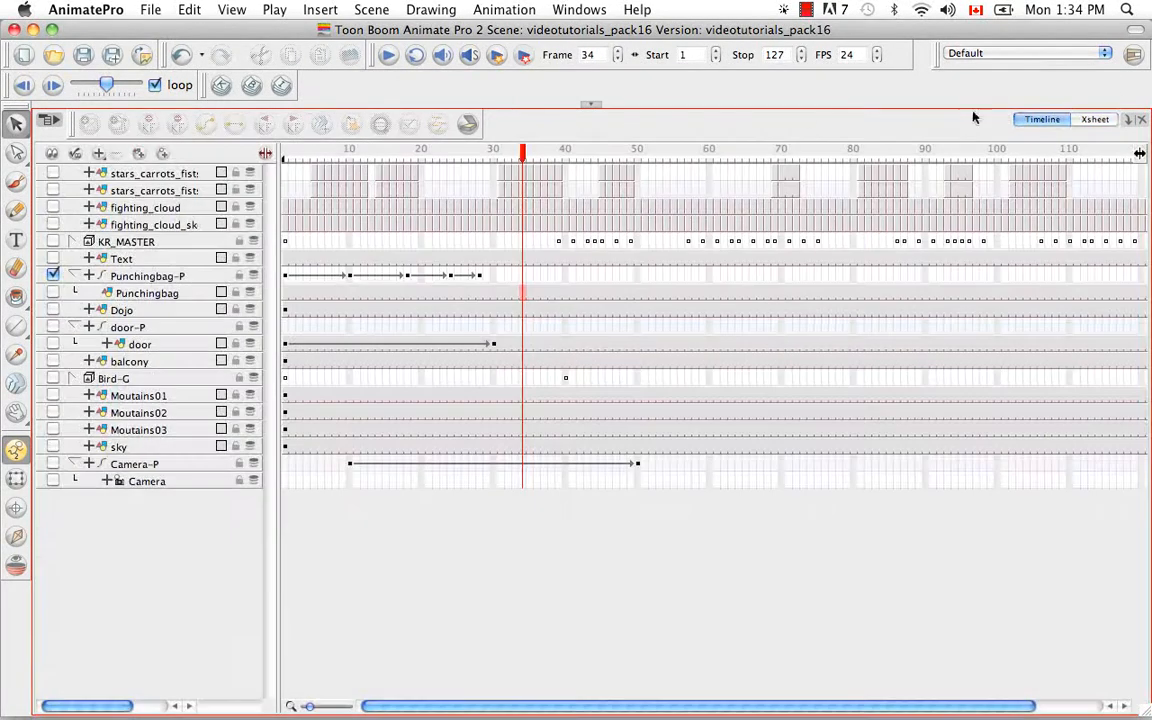
left_click(53, 173)
left_click(53, 207)
left_click(53, 292)
left_click(53, 309)
left_click(1090, 120)
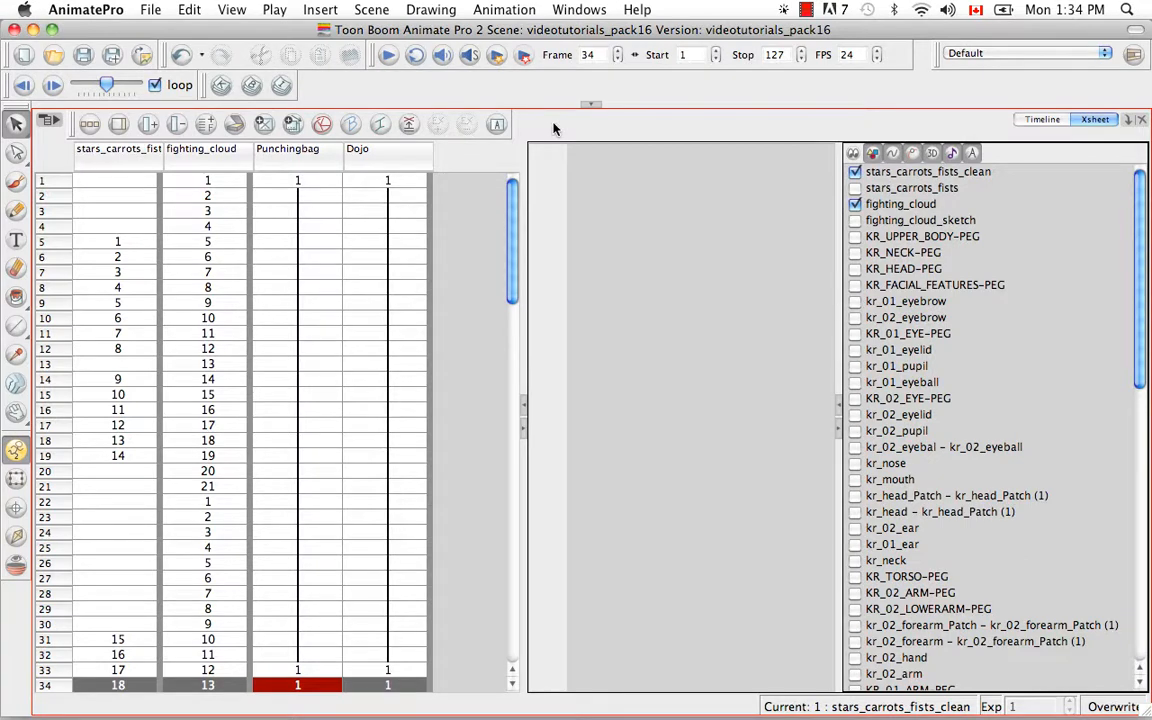
- Check in the list of toolbars whether the Xsheet View toolbar is enabled
left_click(579, 10)
mouse_move(613, 90)
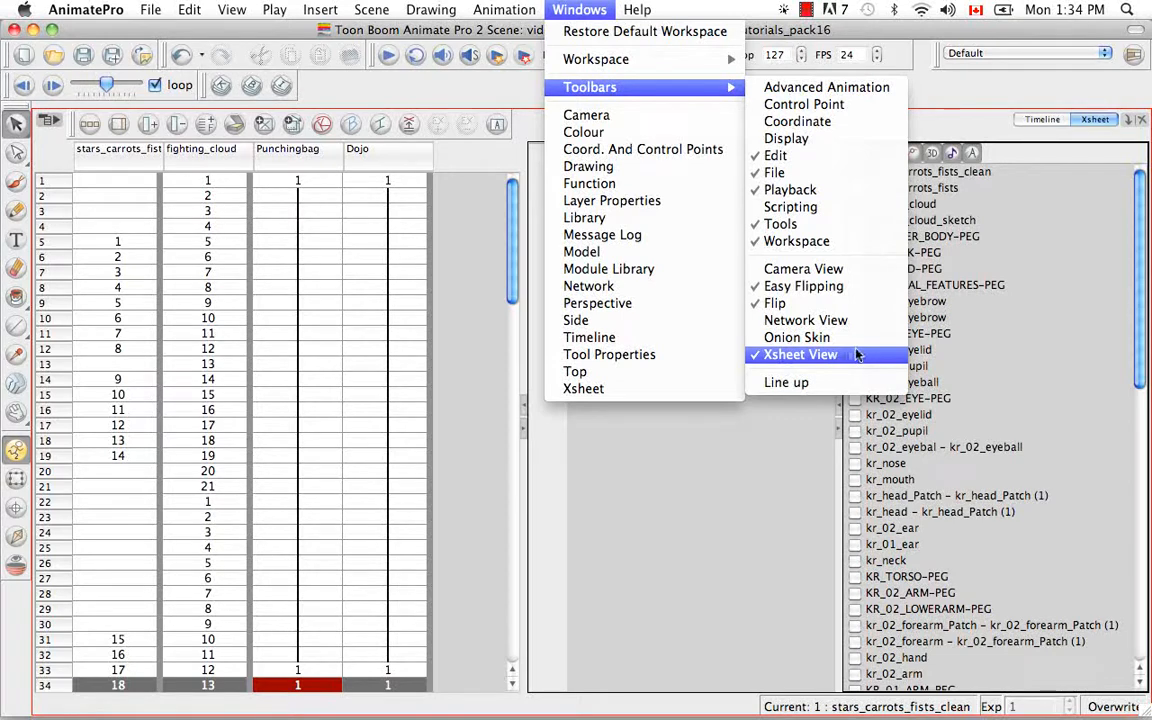
mouse_move(1064, 10)
left_click(828, 91)
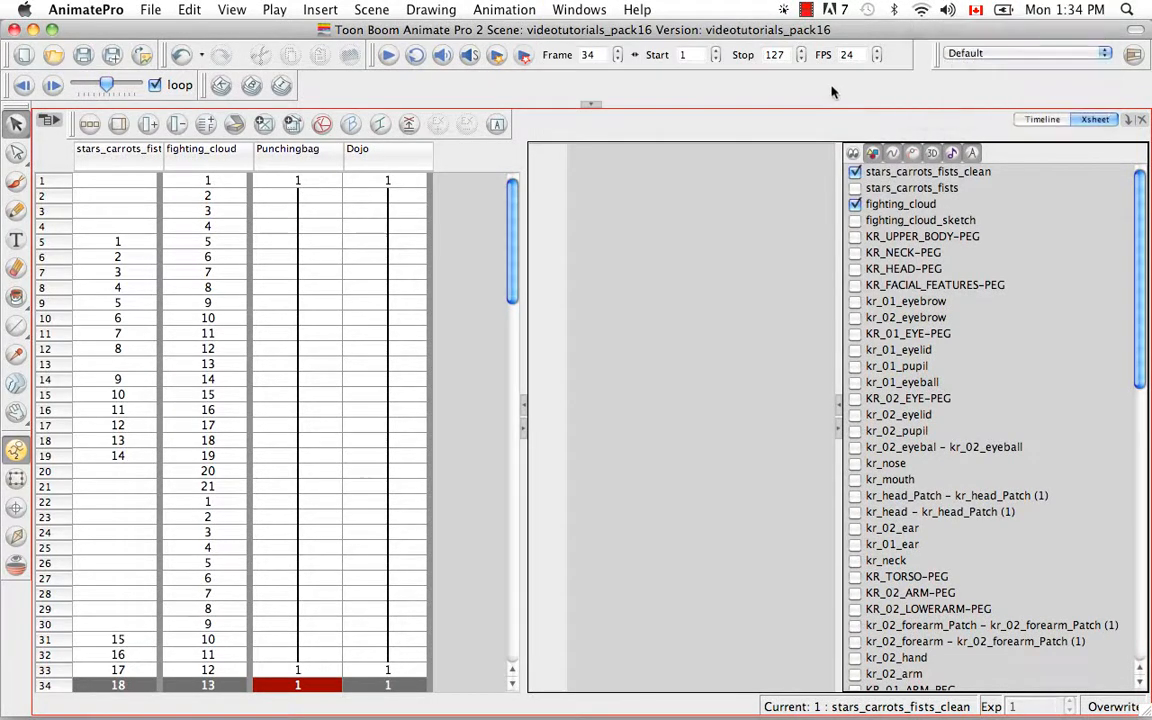
- Show and hide the drawing thumbnails above the Xsheet columns, and toggle the adjacent display option on and off
left_click(89, 124)
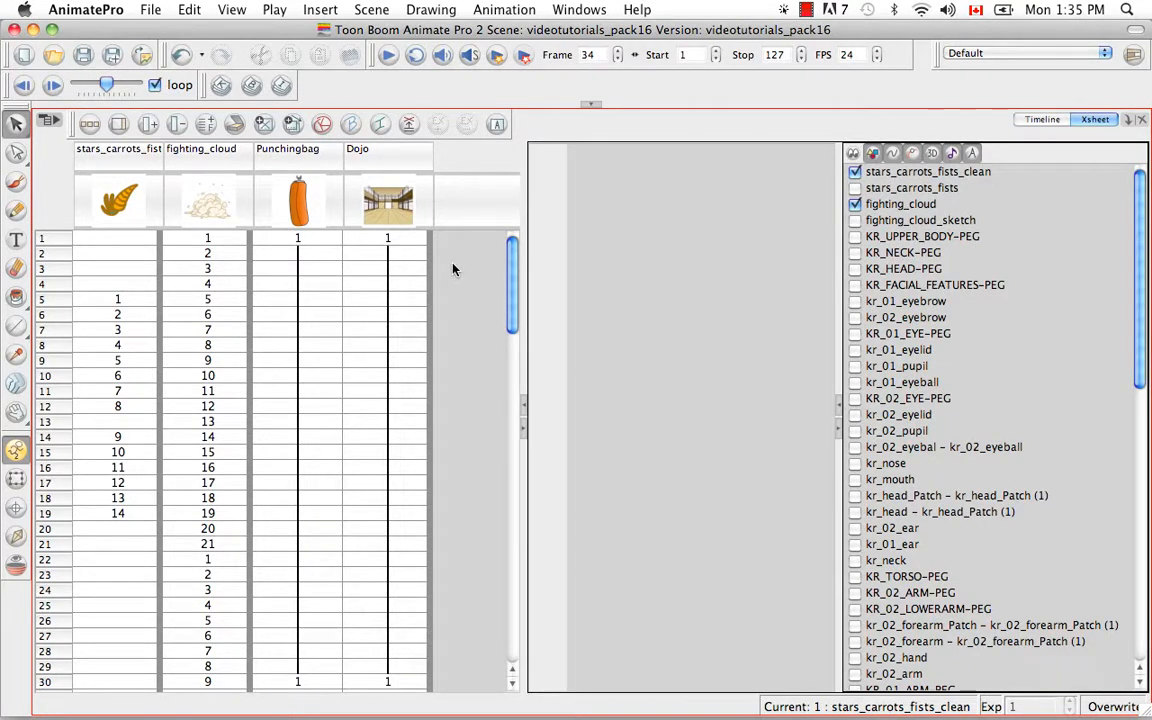
left_click(89, 124)
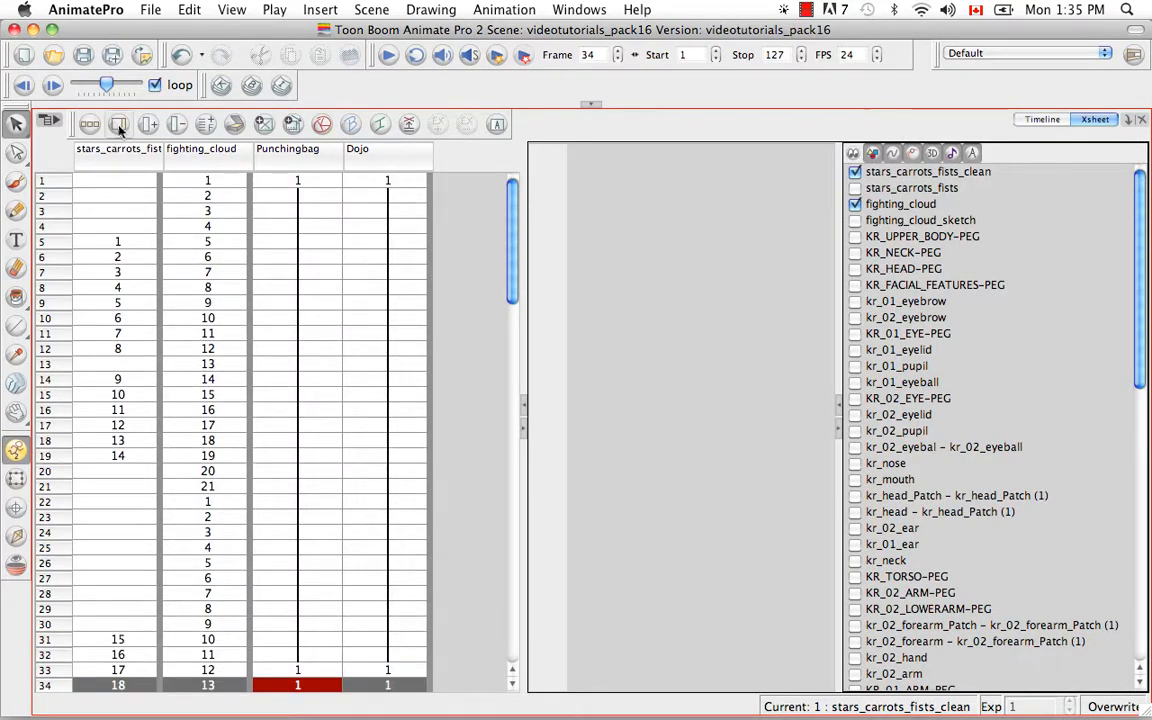
left_click(118, 124)
left_click(118, 124)
- Look at the drawing commands in the Timeline's toolbar and return to the Xsheet
left_click(1062, 119)
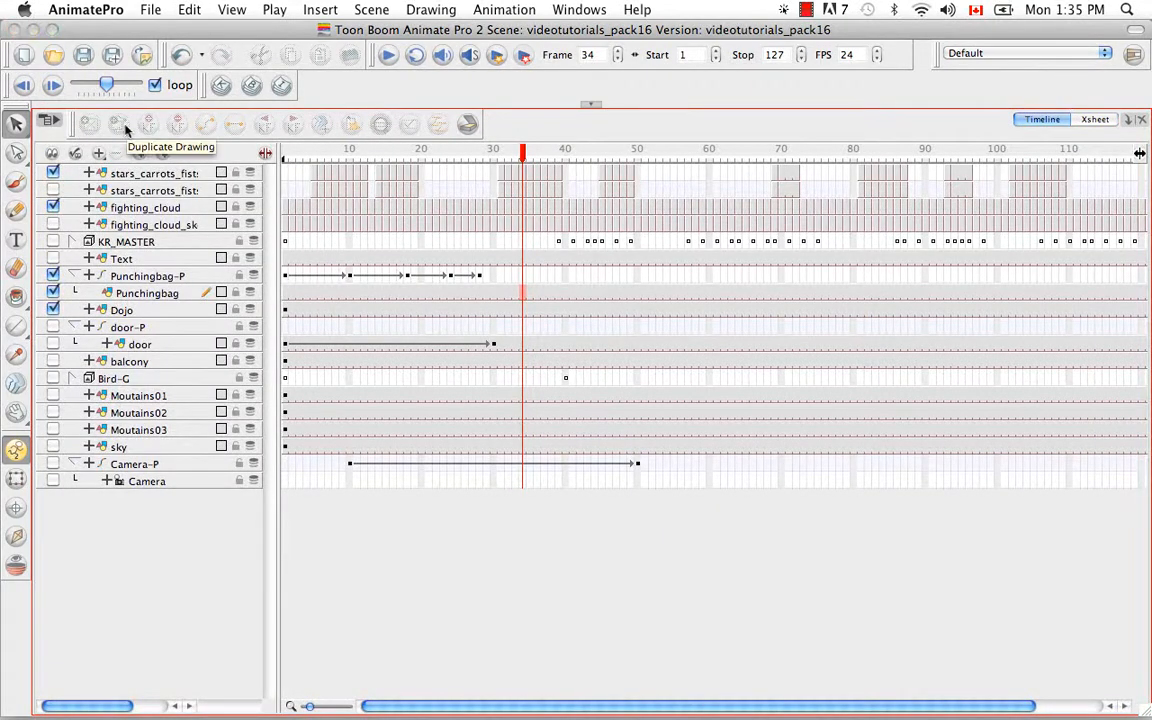
left_click(1094, 119)
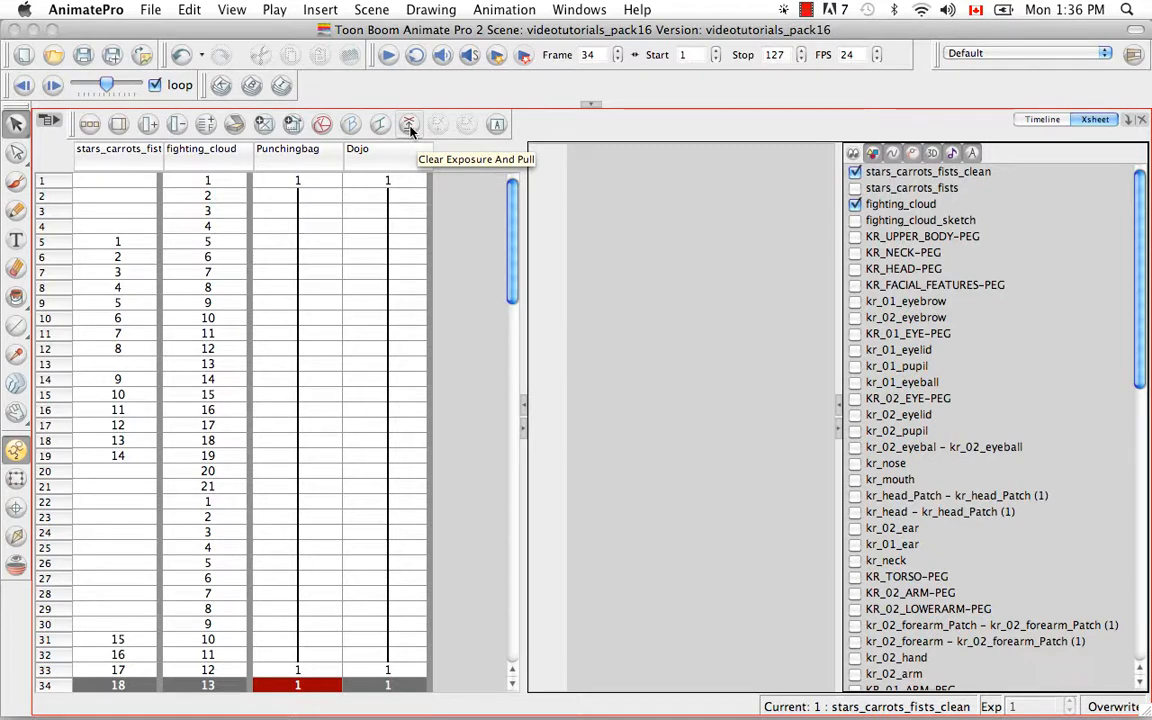
- Increase the exposure of the drawing at frame 3 in the fighting_cloud column to 4 frames
left_click(209, 212)
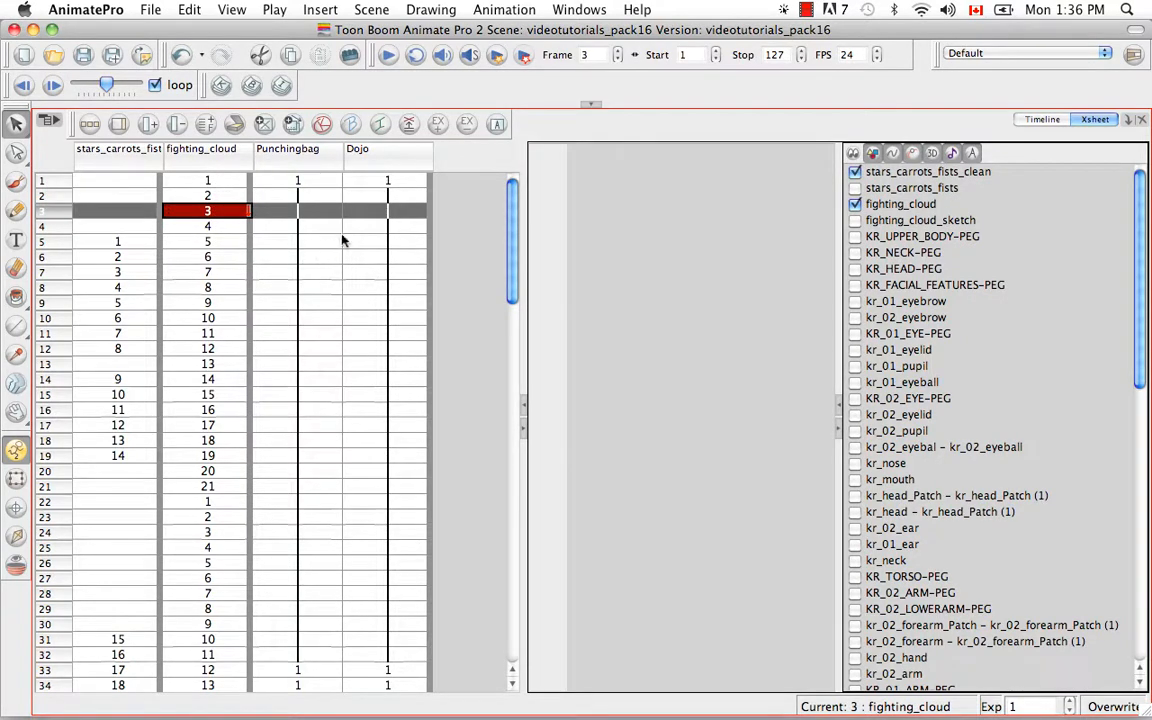
left_click(435, 125)
left_click(435, 125)
left_click(435, 125)
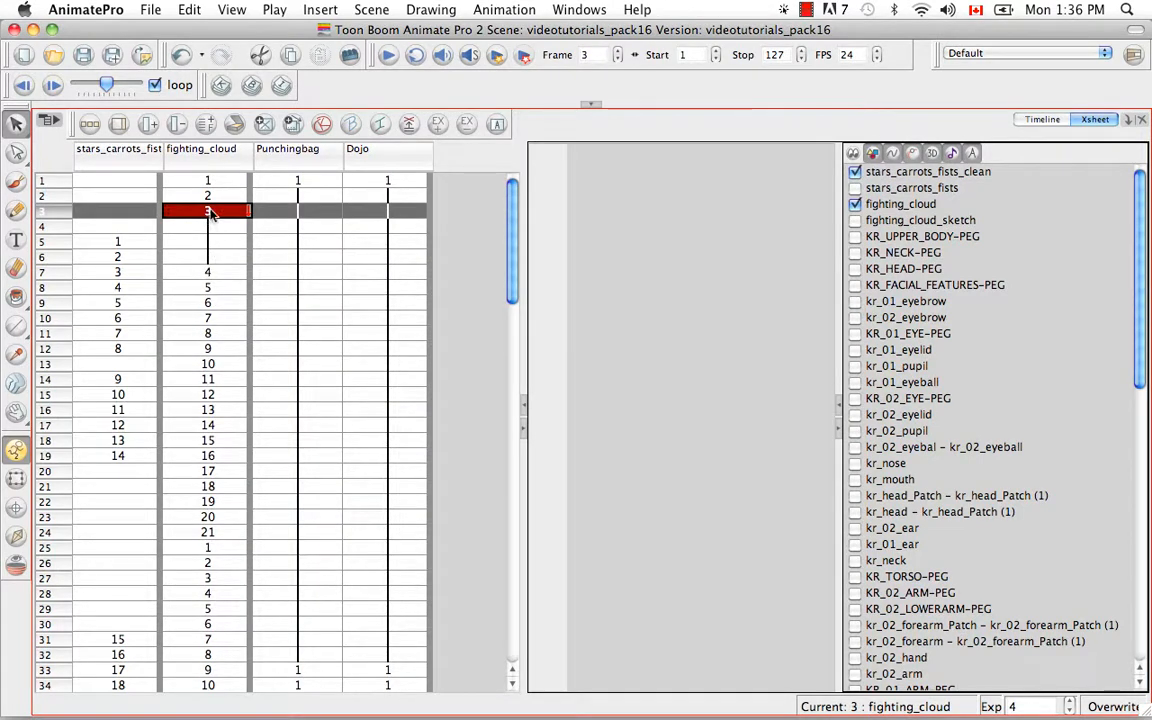
- Decrease the exposure of fighting_cloud's drawing 3 to 1 frame
left_click(466, 124)
left_click(466, 124)
left_click(466, 124)
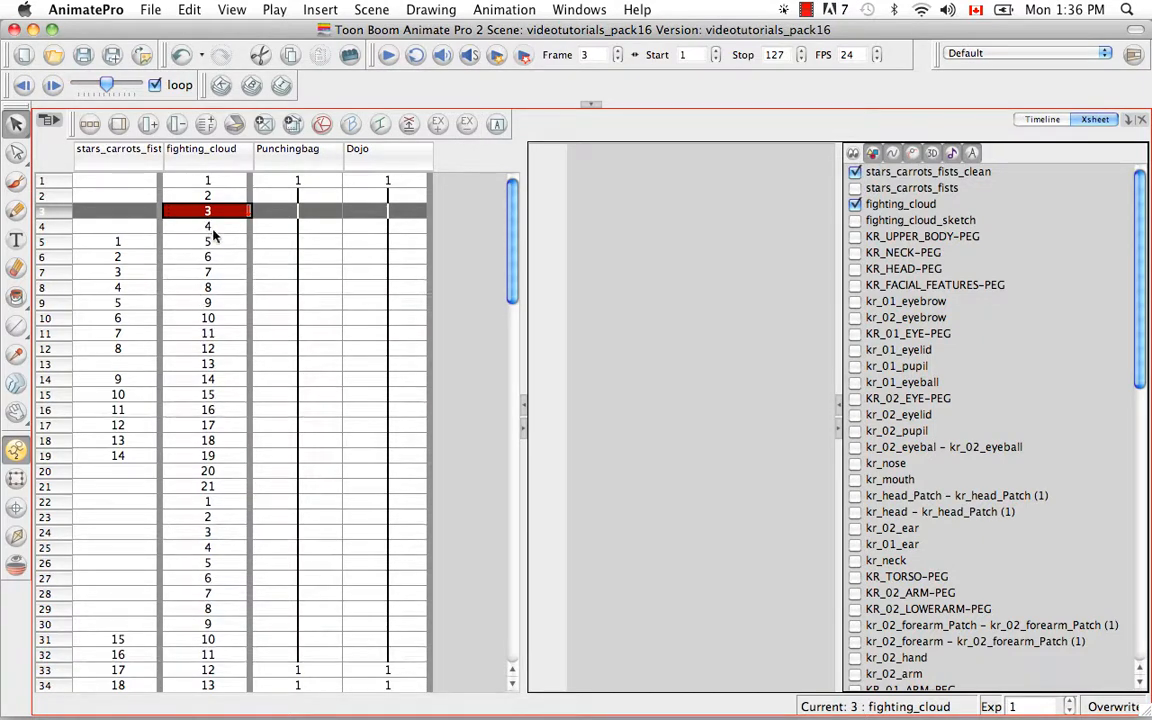
- Rename the drawing at frame 3 of the fighting_cloud column as FightingCloud
left_click(498, 124)
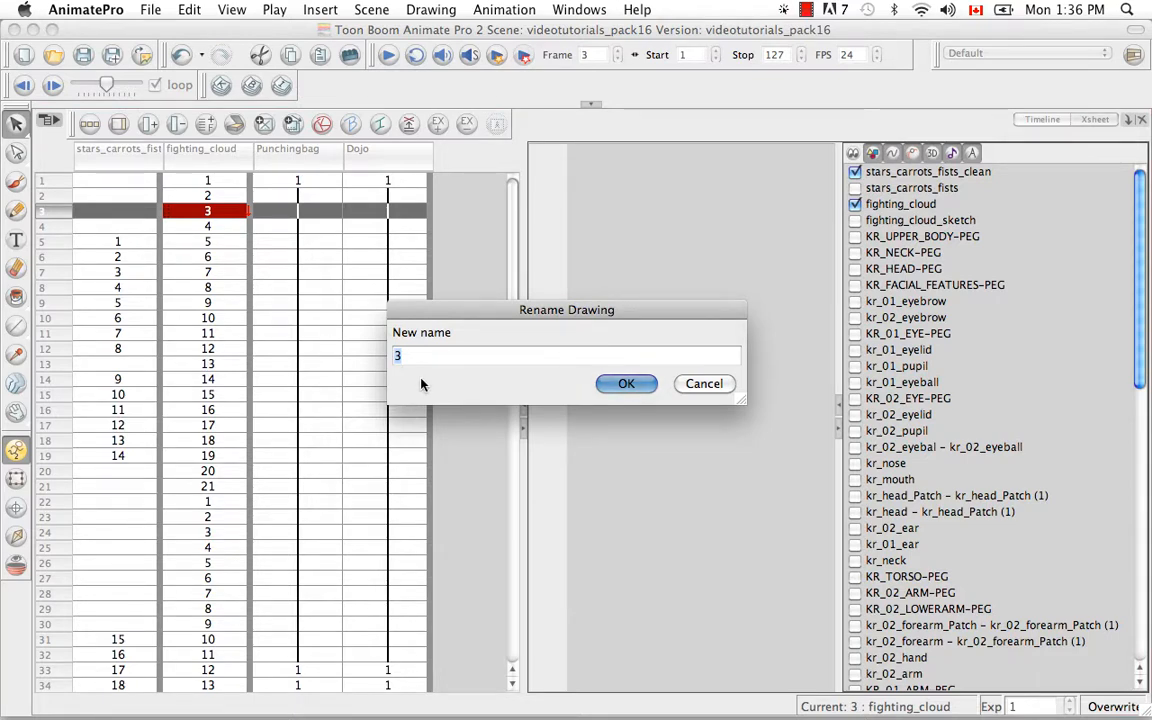
key("BackSpace")
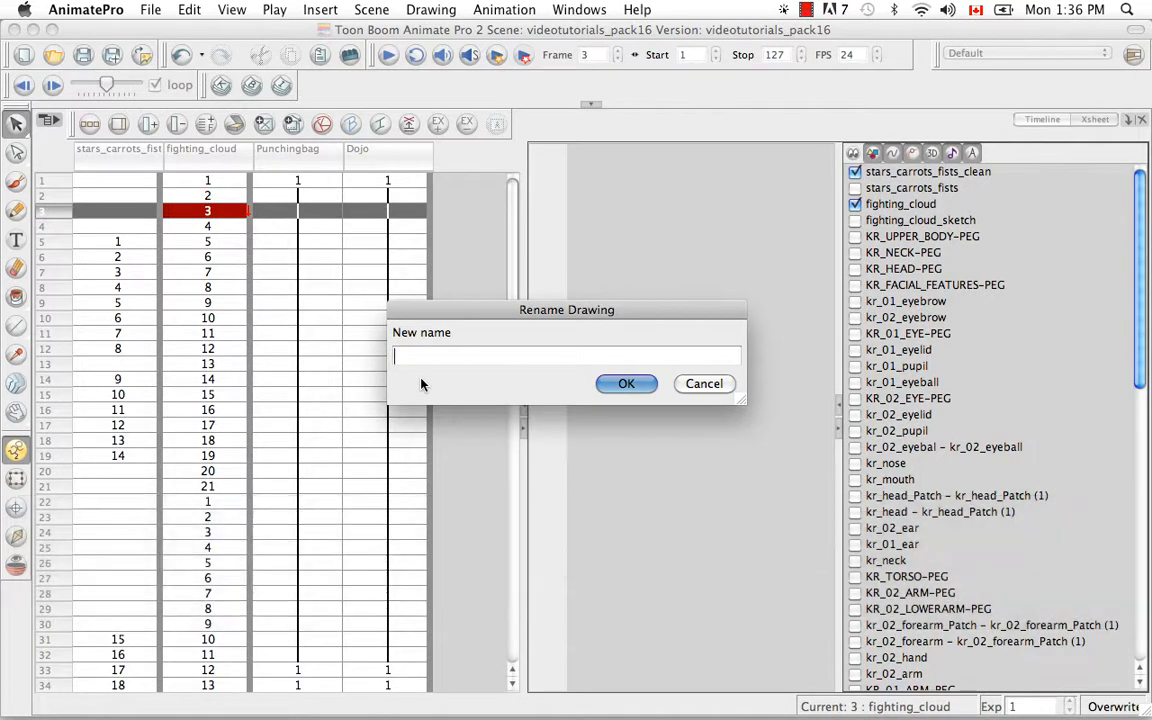
type("Fightin")
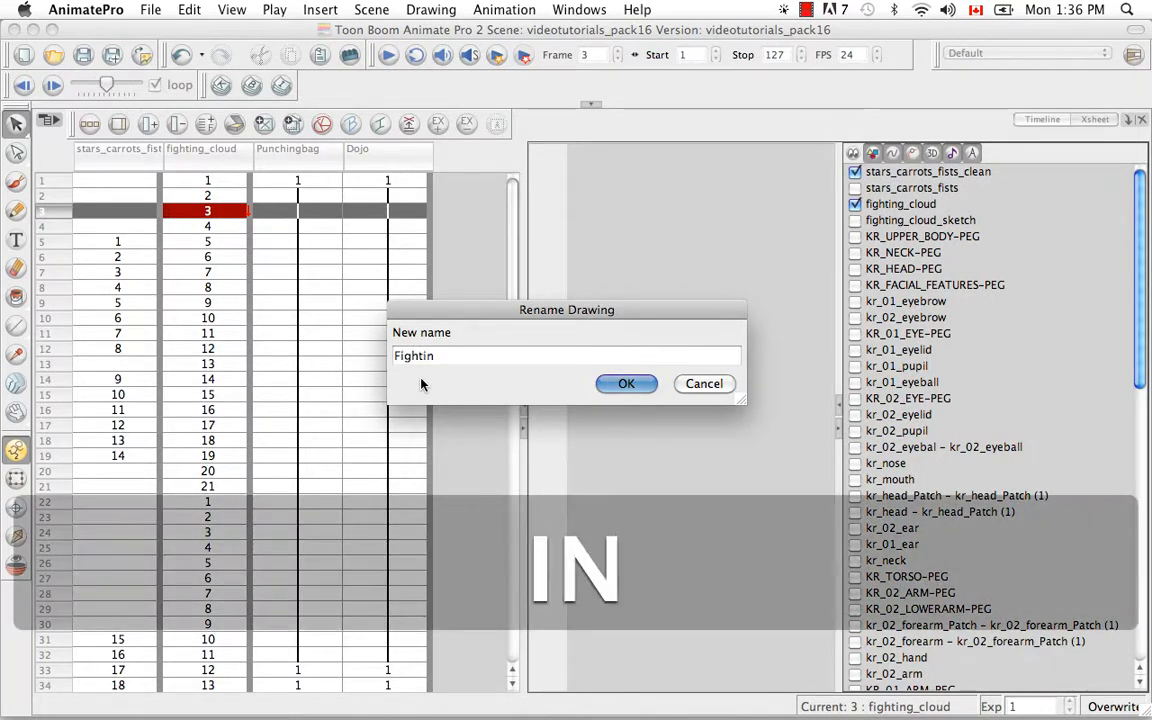
type("gCloud")
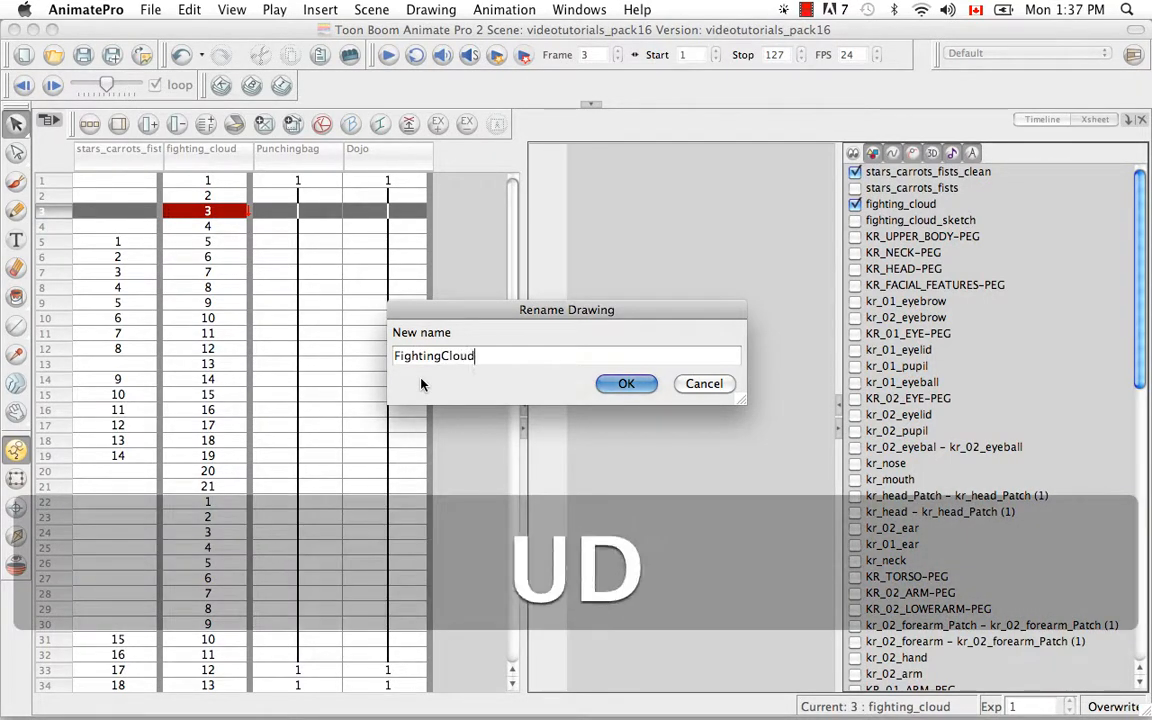
left_click(638, 387)
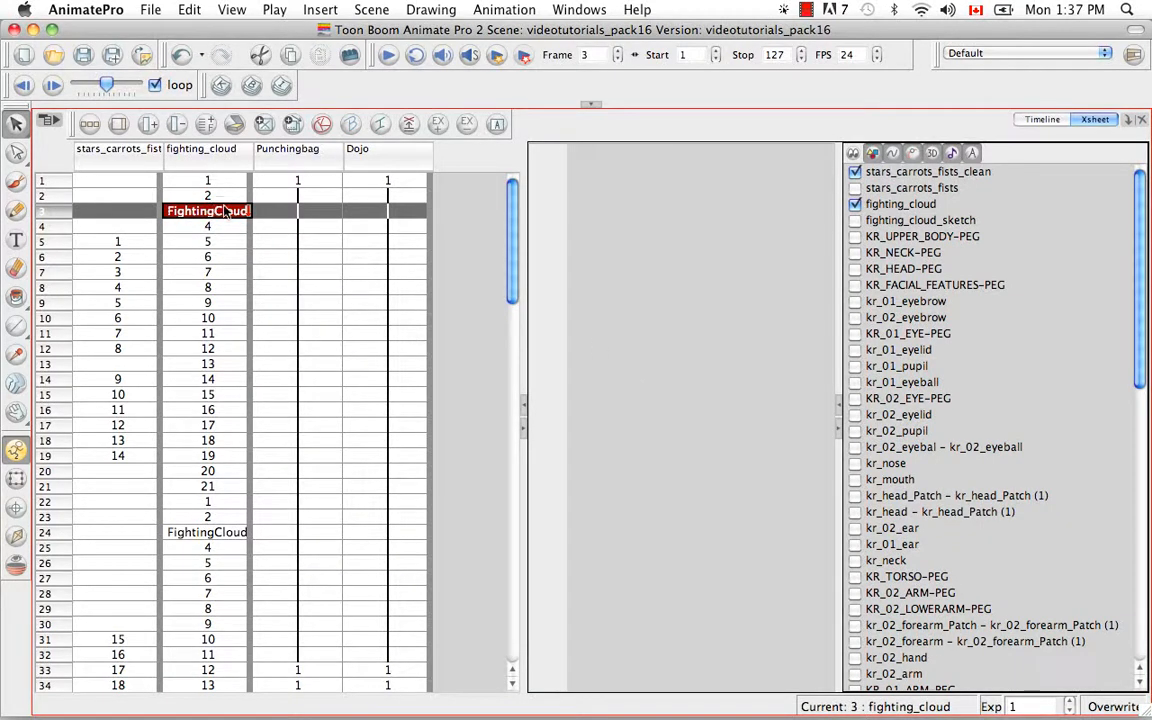
- Rename the FightingCloud drawing at frame 3 as 3
right_click(220, 213)
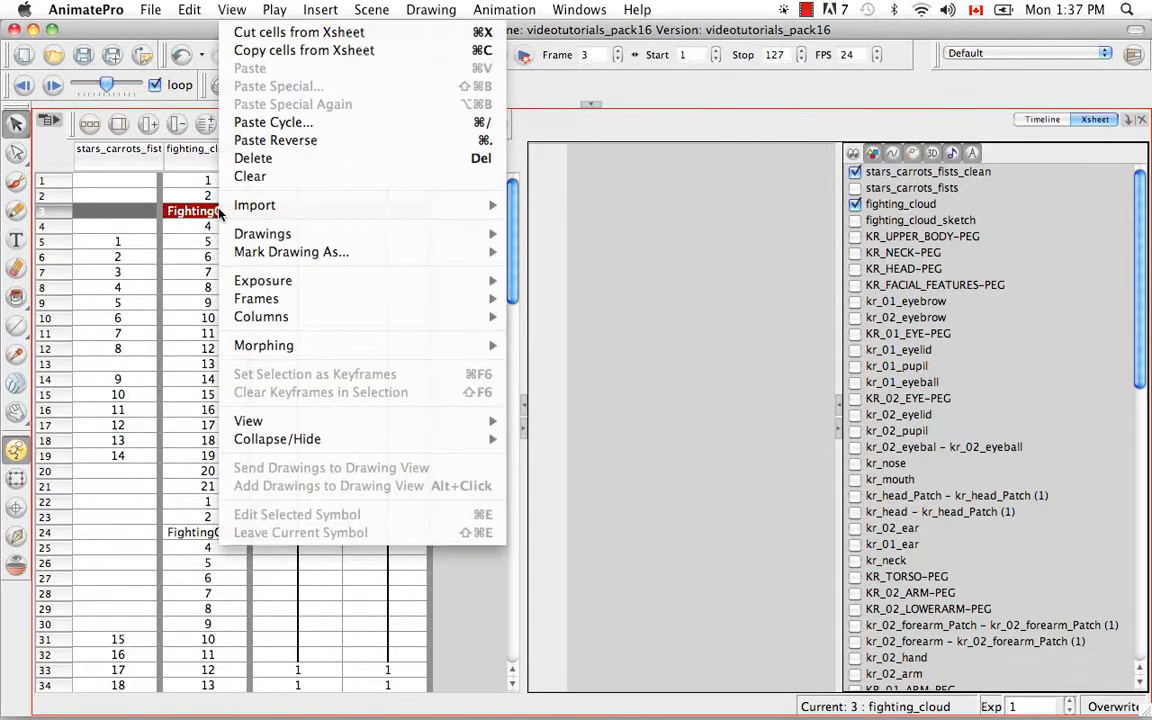
mouse_move(300, 234)
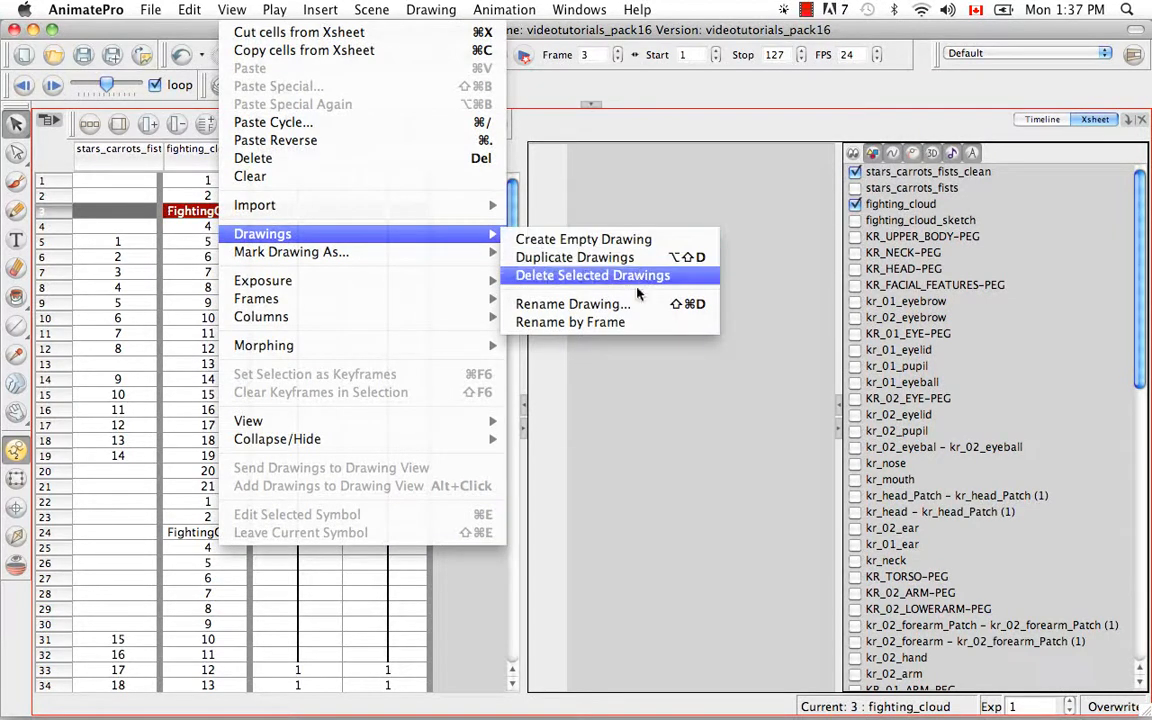
left_click(572, 304)
type("3")
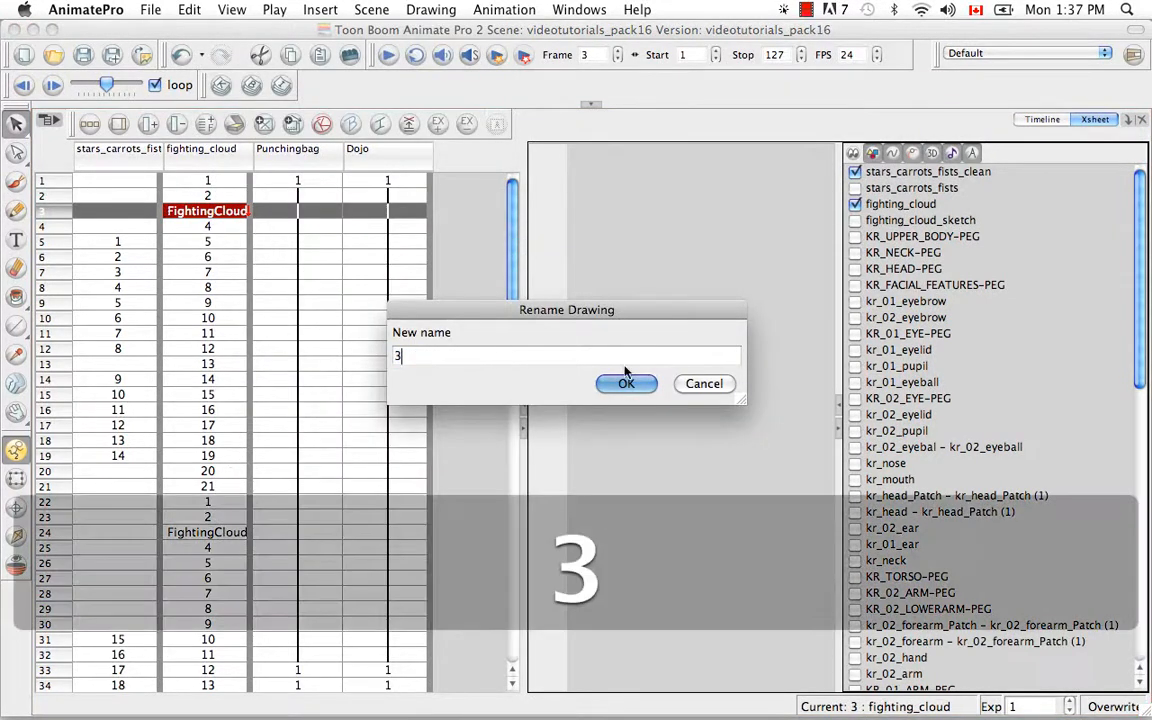
left_click(625, 383)
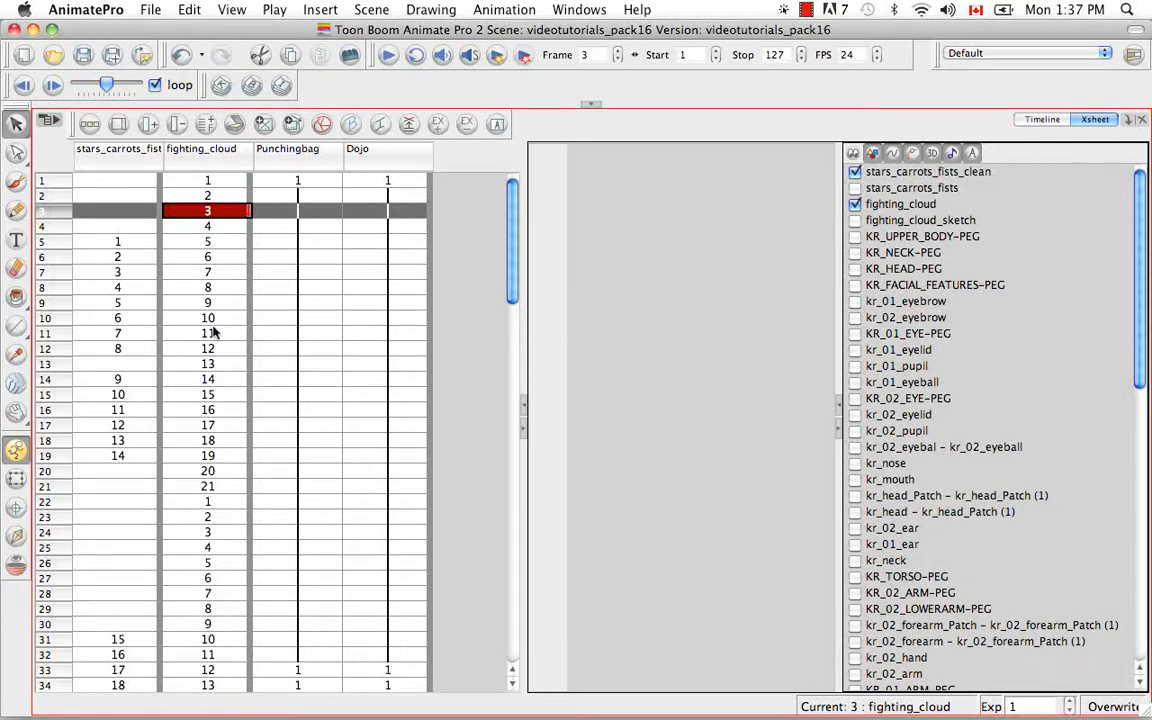
- Replace the drawing exposed at frame 4 of the fighting_cloud column with drawing 3
left_click(209, 227)
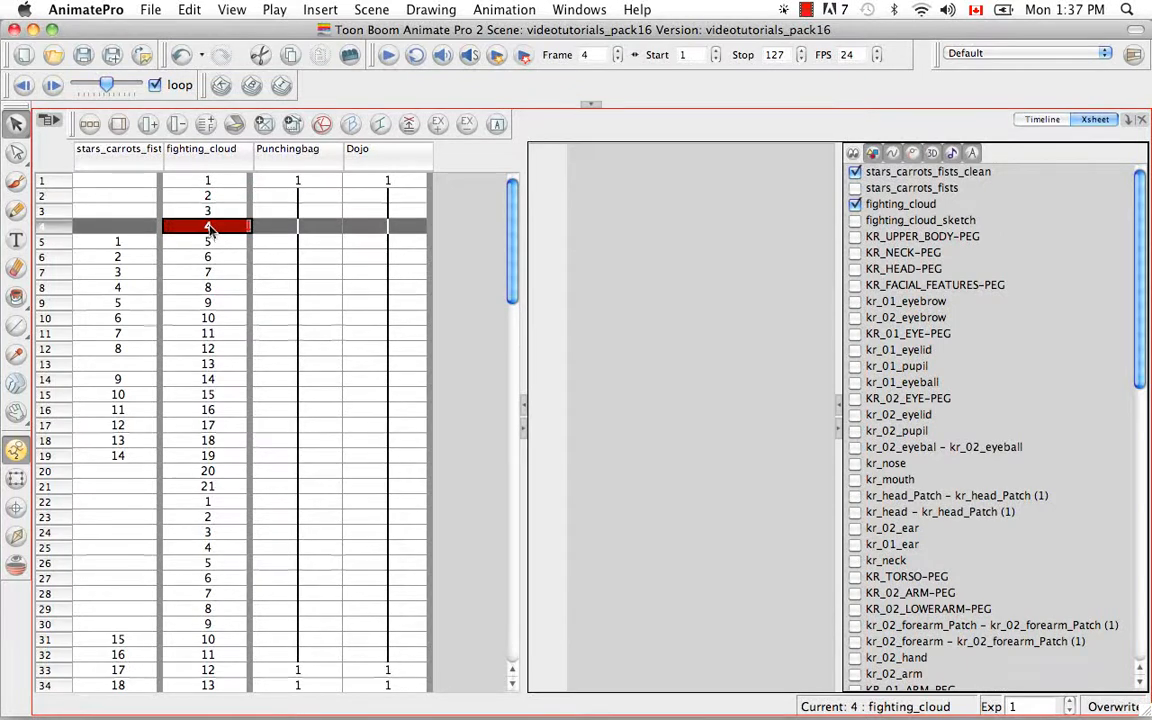
double_click(210, 229)
type("3")
key("Return")
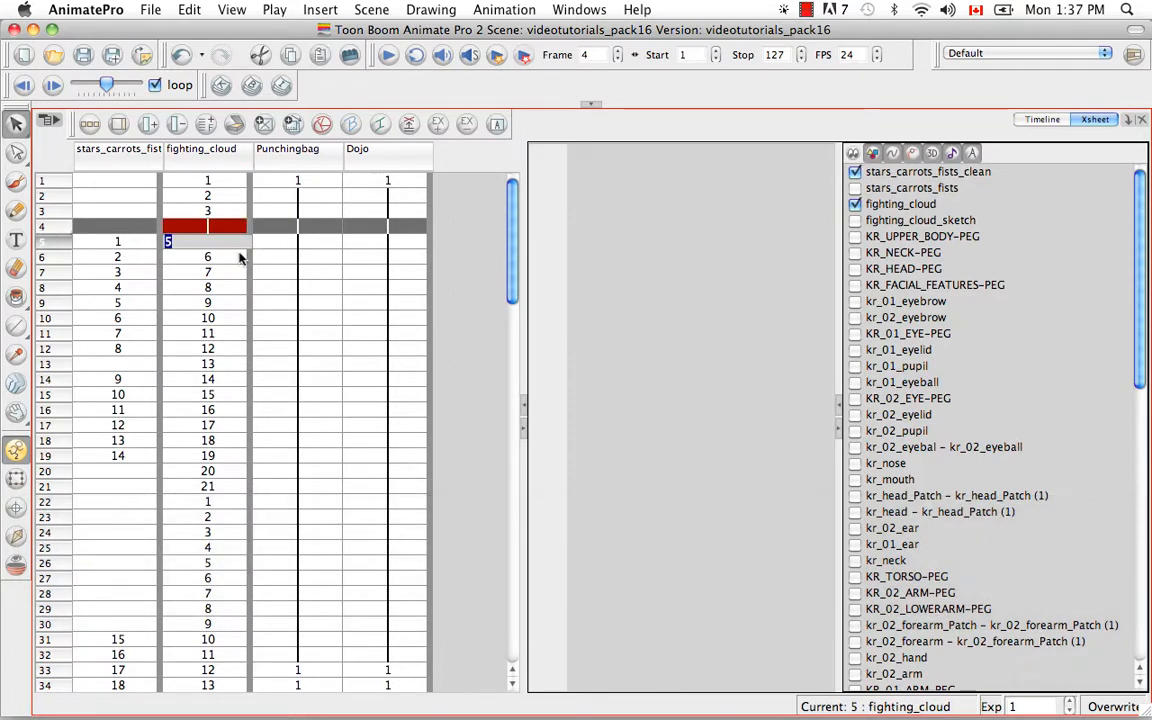
left_click(257, 256)
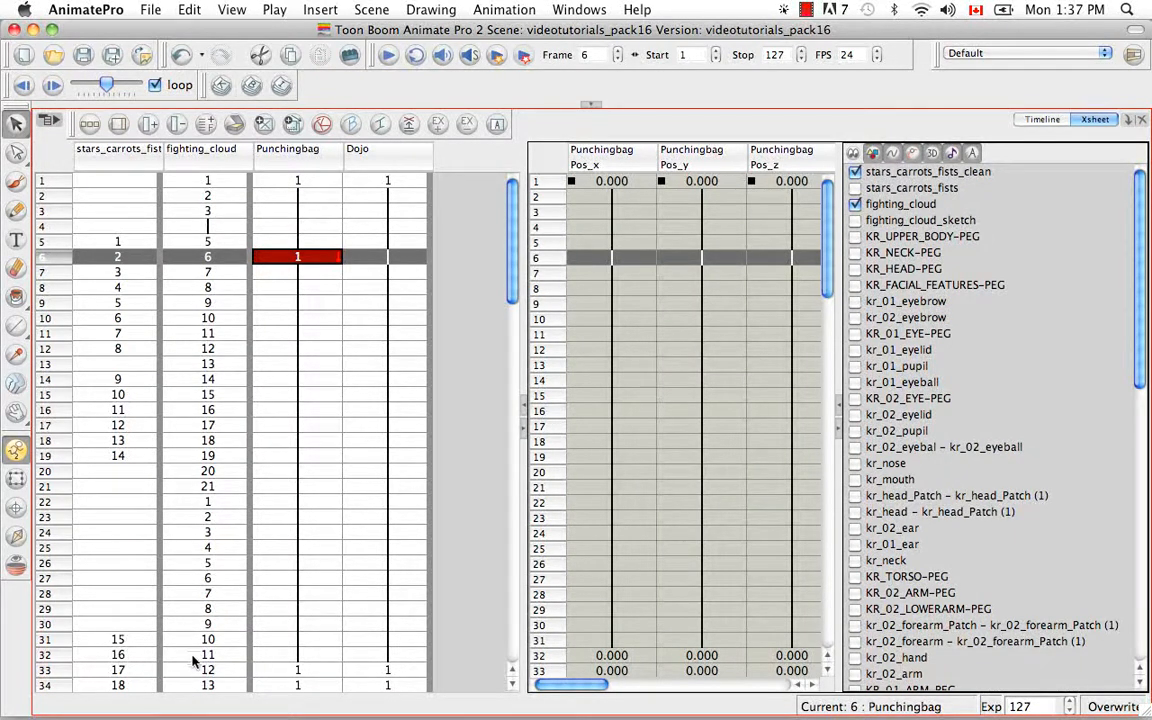
- Set the drawing exposed at frame 4 of the fighting_cloud column to 4
left_click(212, 228)
left_click(210, 229)
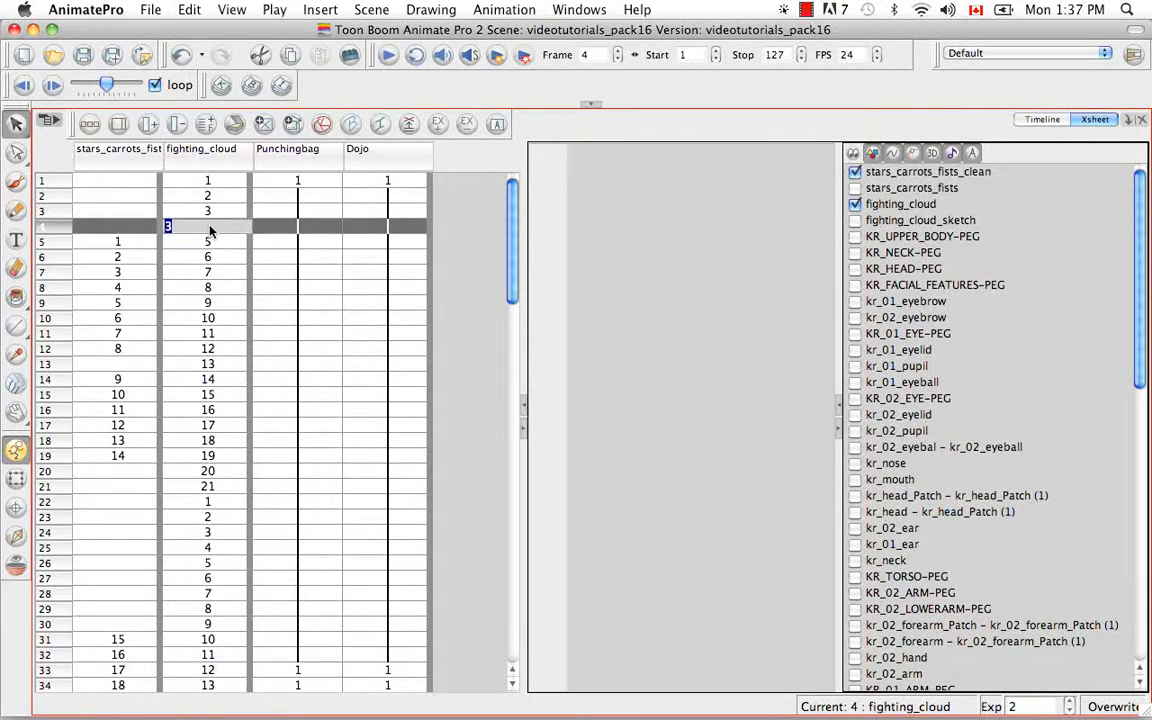
type("4")
key("Return")
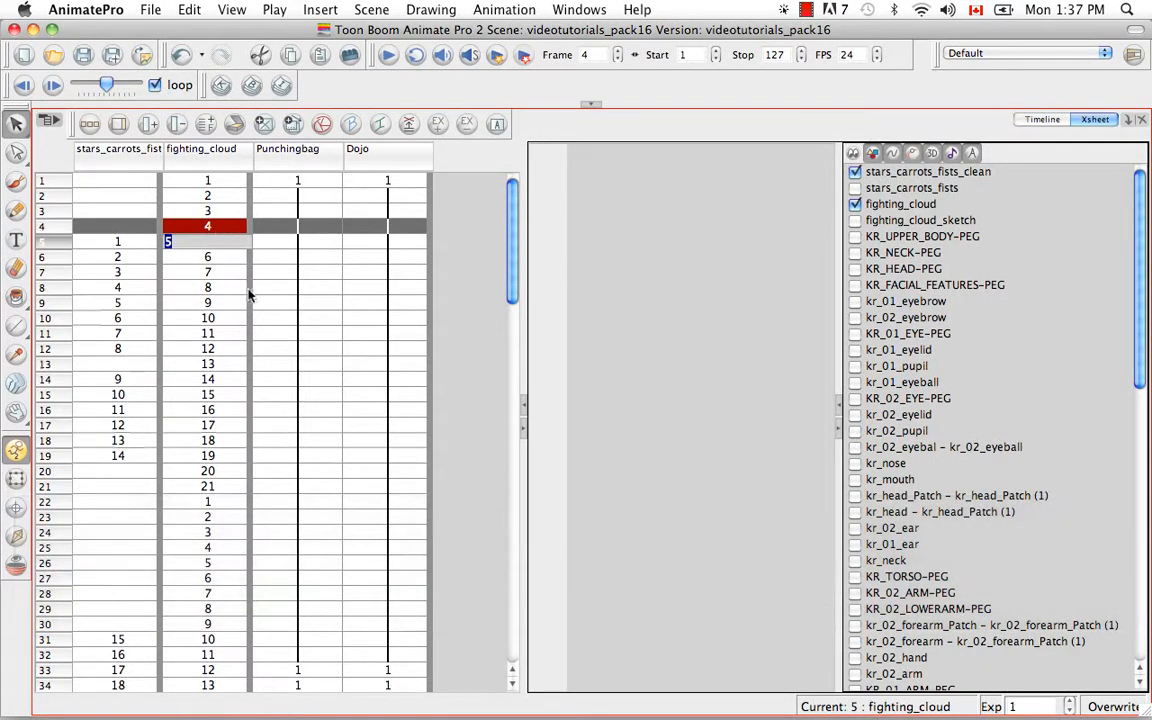
- Review the drawing commands, including the renaming options, available for the frame 4 cell of the fighting_cloud column
right_click(221, 231)
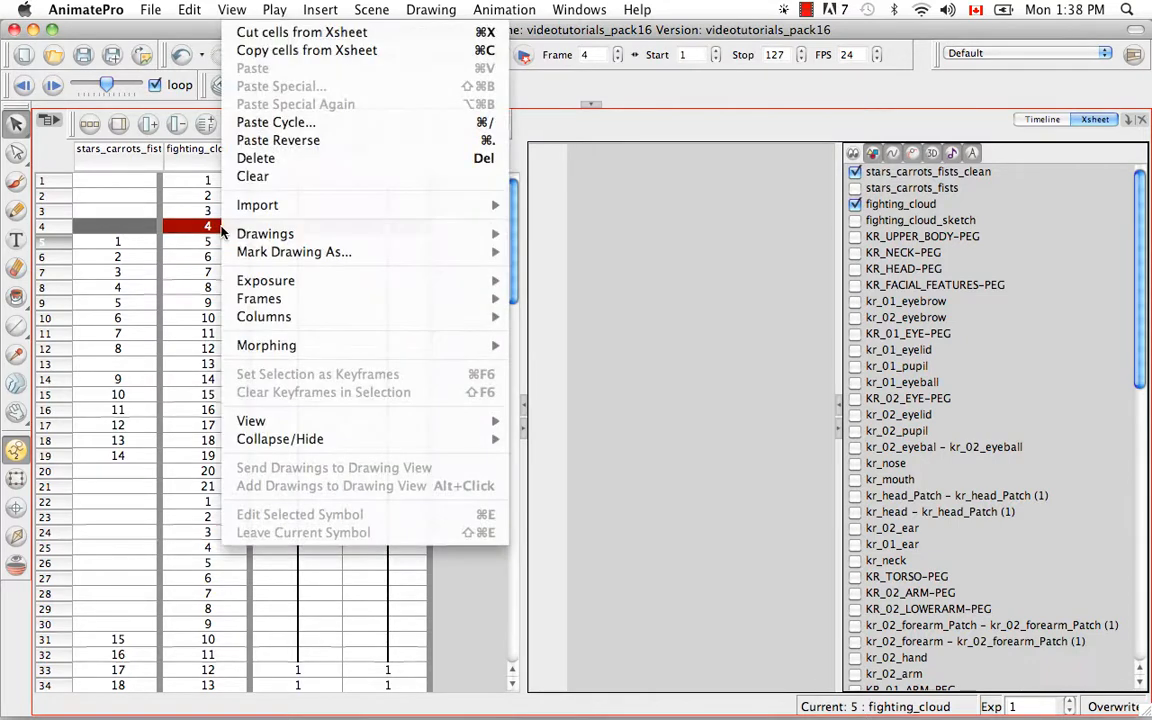
mouse_move(236, 233)
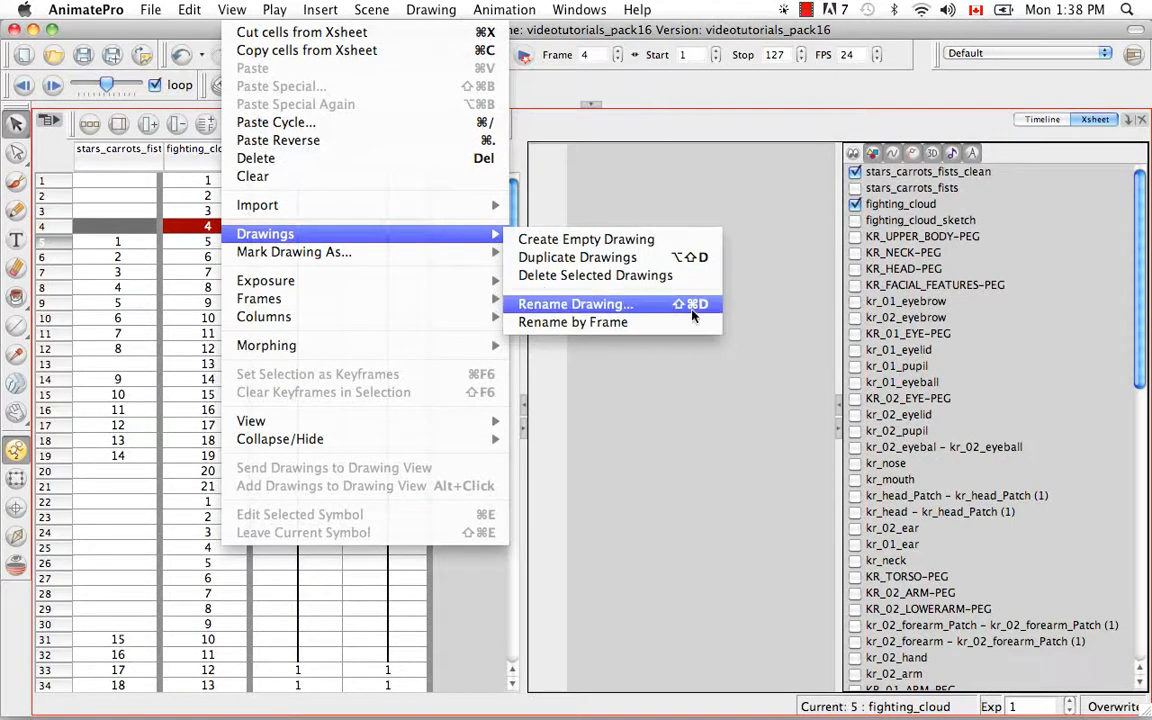
left_click(720, 95)
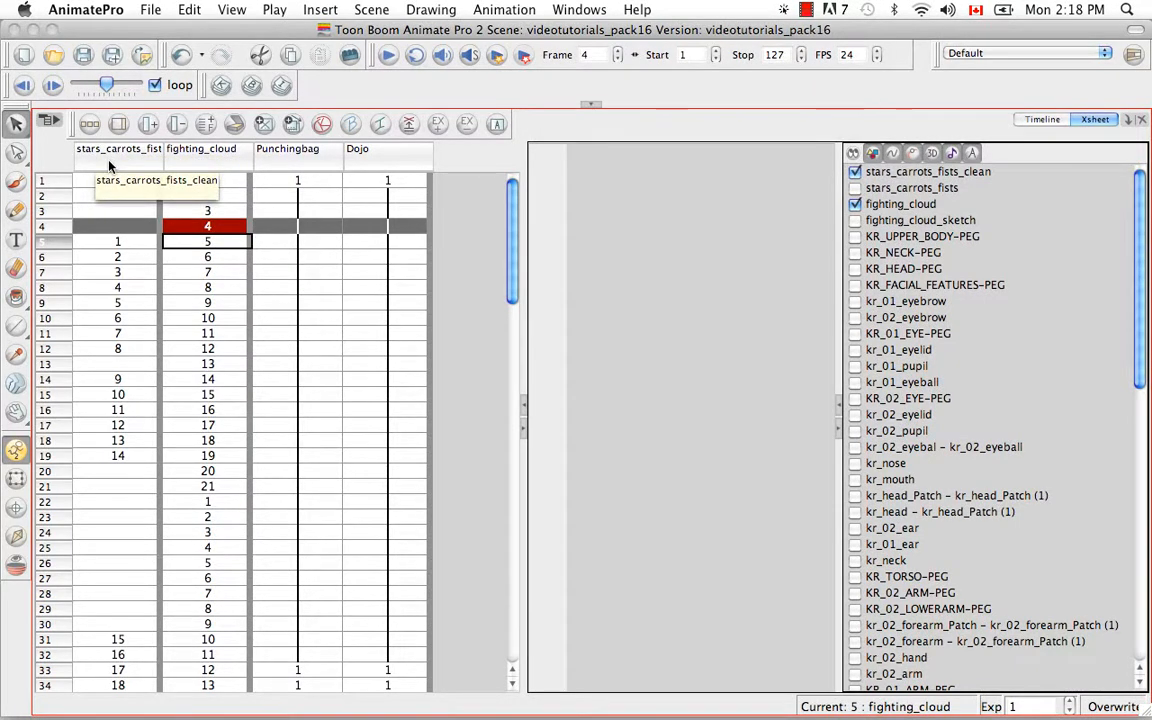
- Review the column commands for stars_carrots_fists_clean and inspect its column editor, leaving the name as it is
right_click(110, 165)
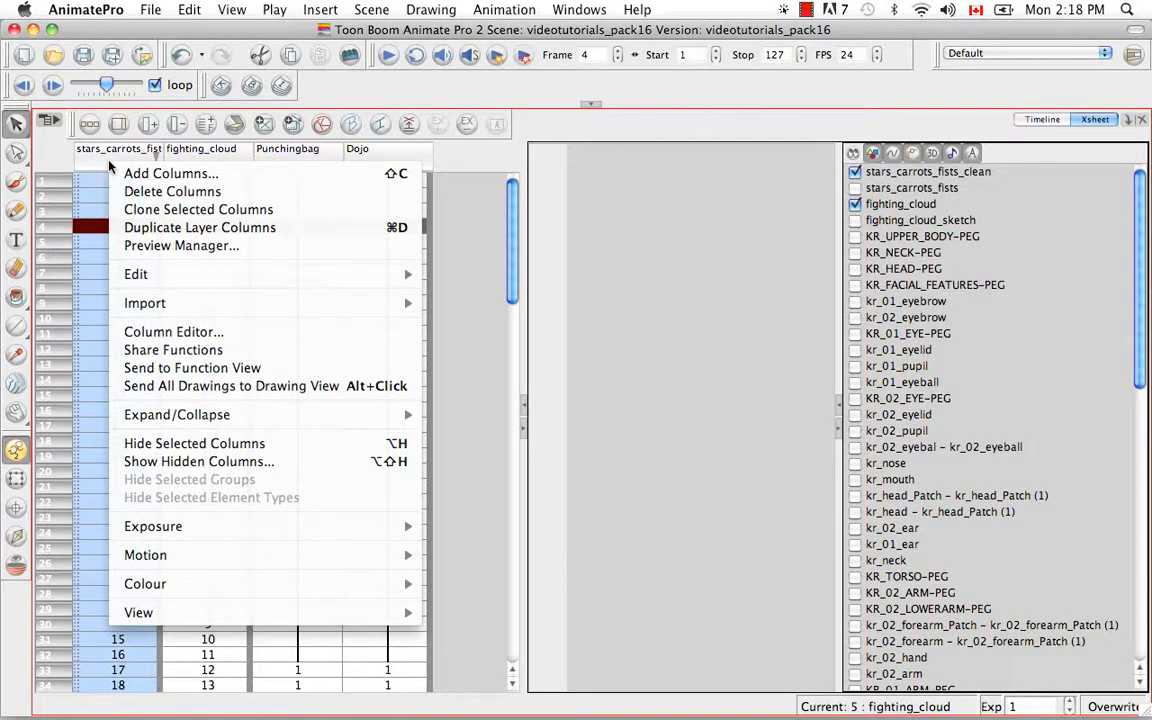
mouse_move(340, 586)
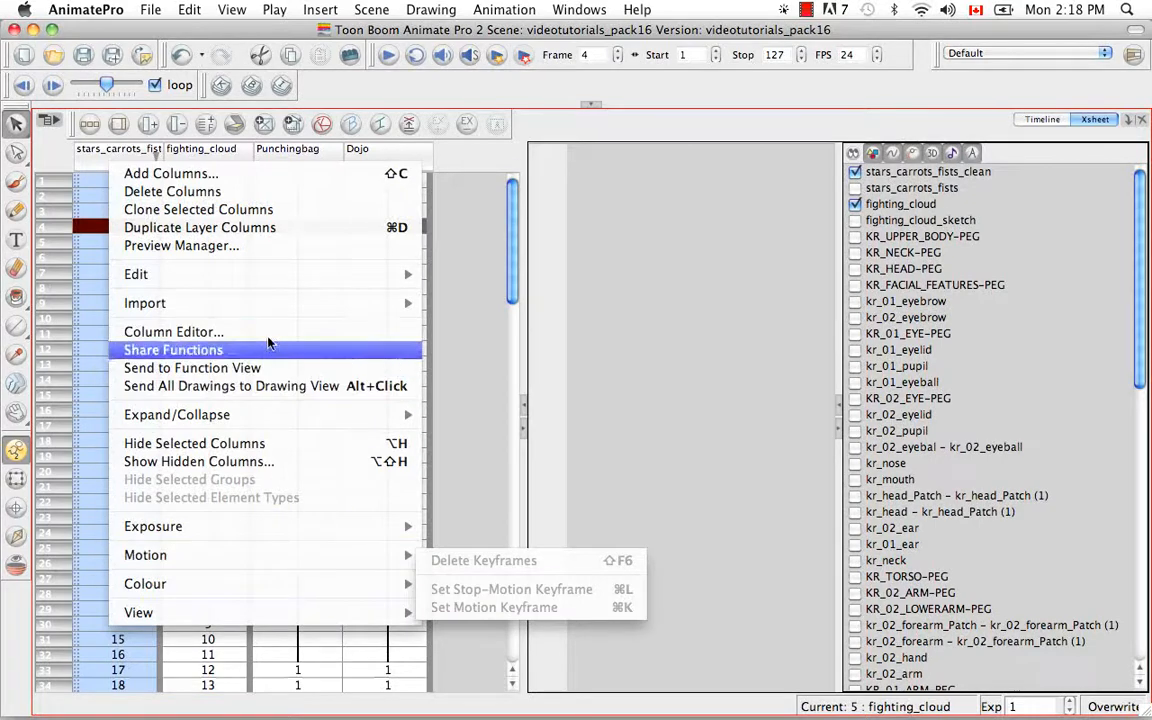
mouse_move(255, 283)
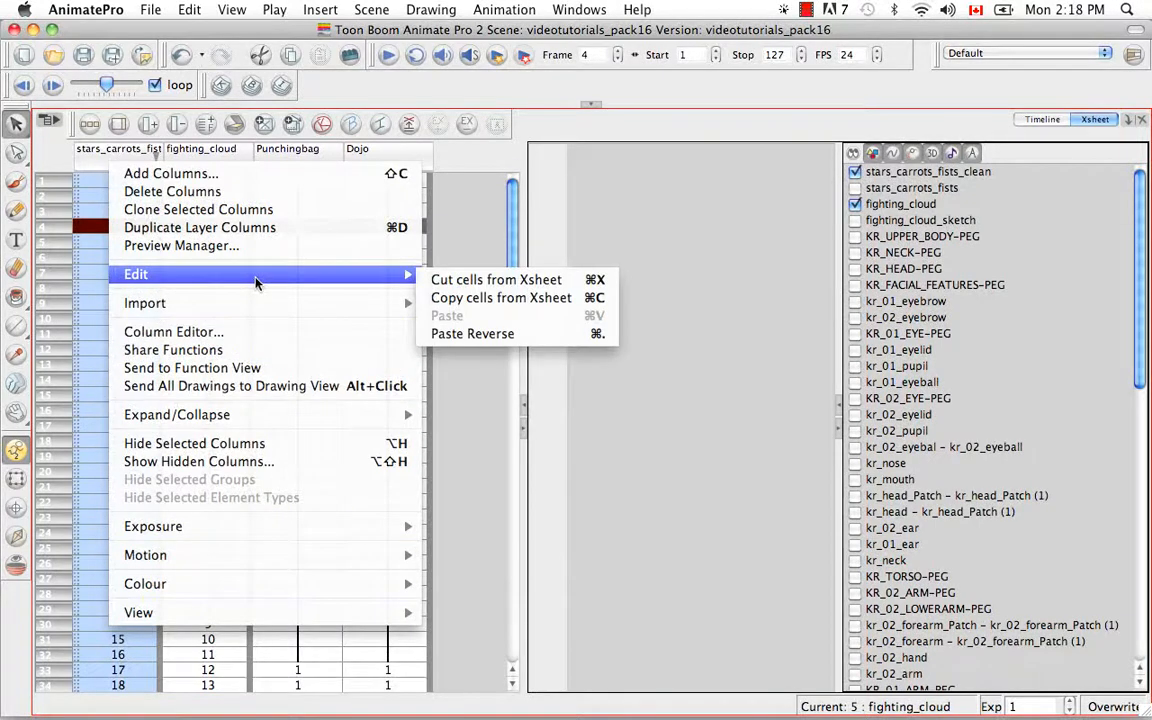
left_click(190, 331)
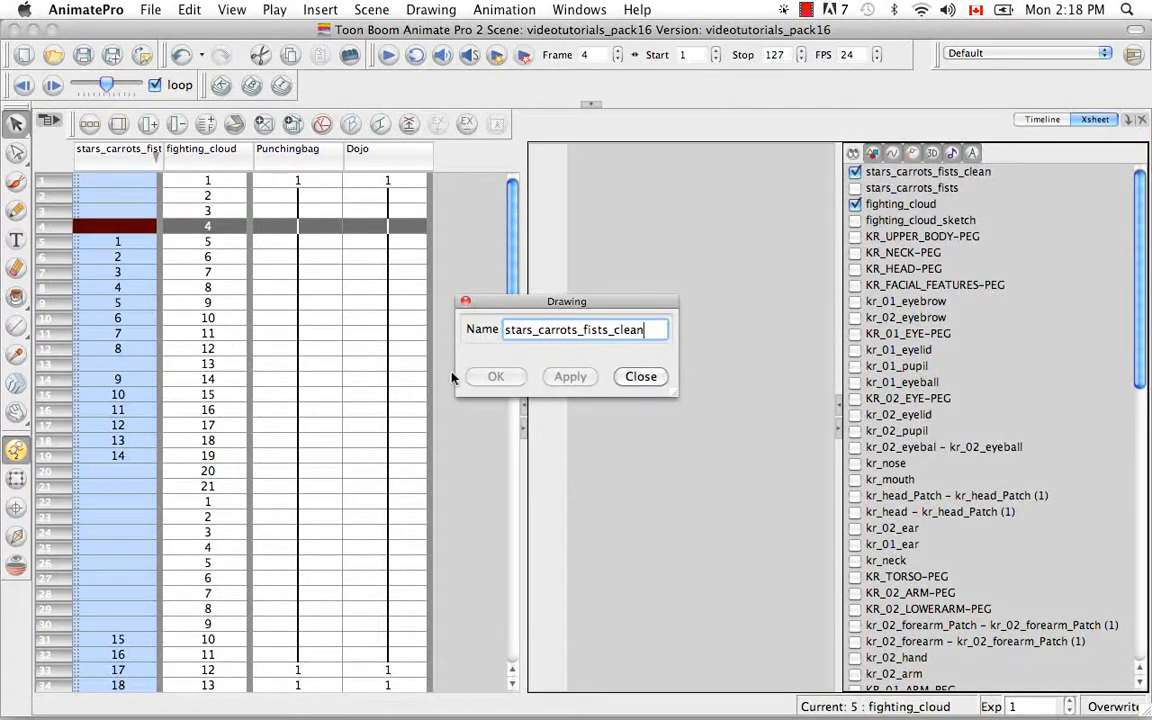
left_click(641, 377)
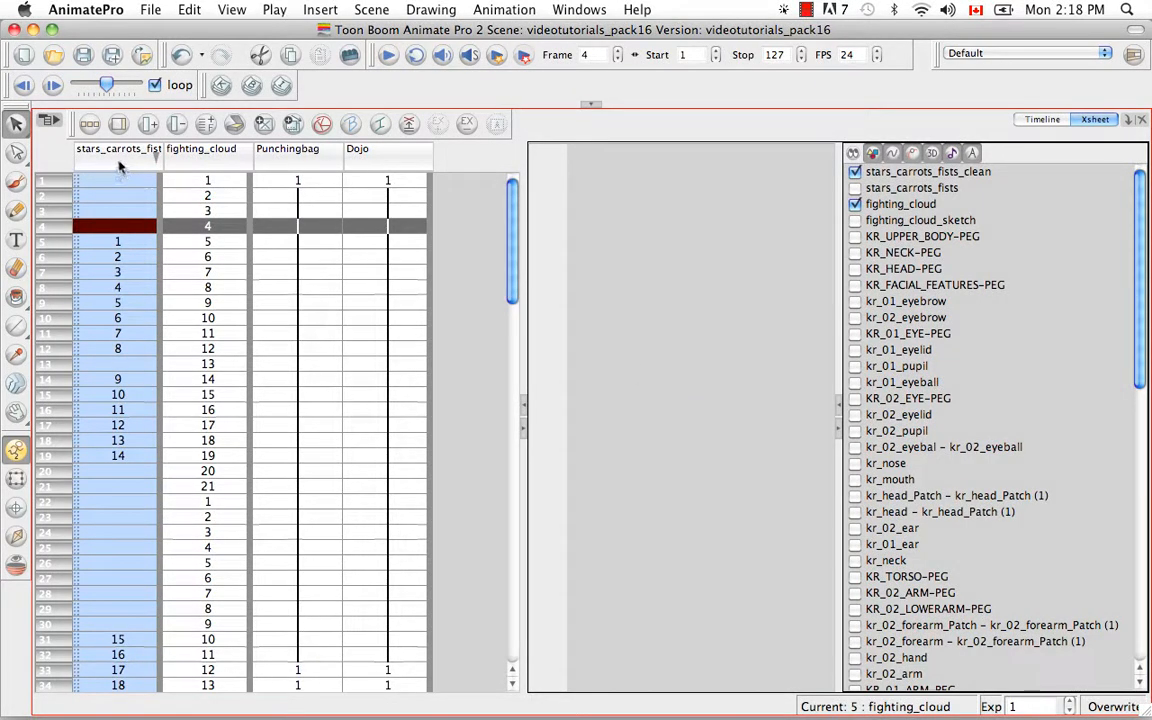
- Select the frame 5 cell of stars_carrots_fists_clean and add a Drawing view alongside the Camera view above the Timeline
left_click(124, 243)
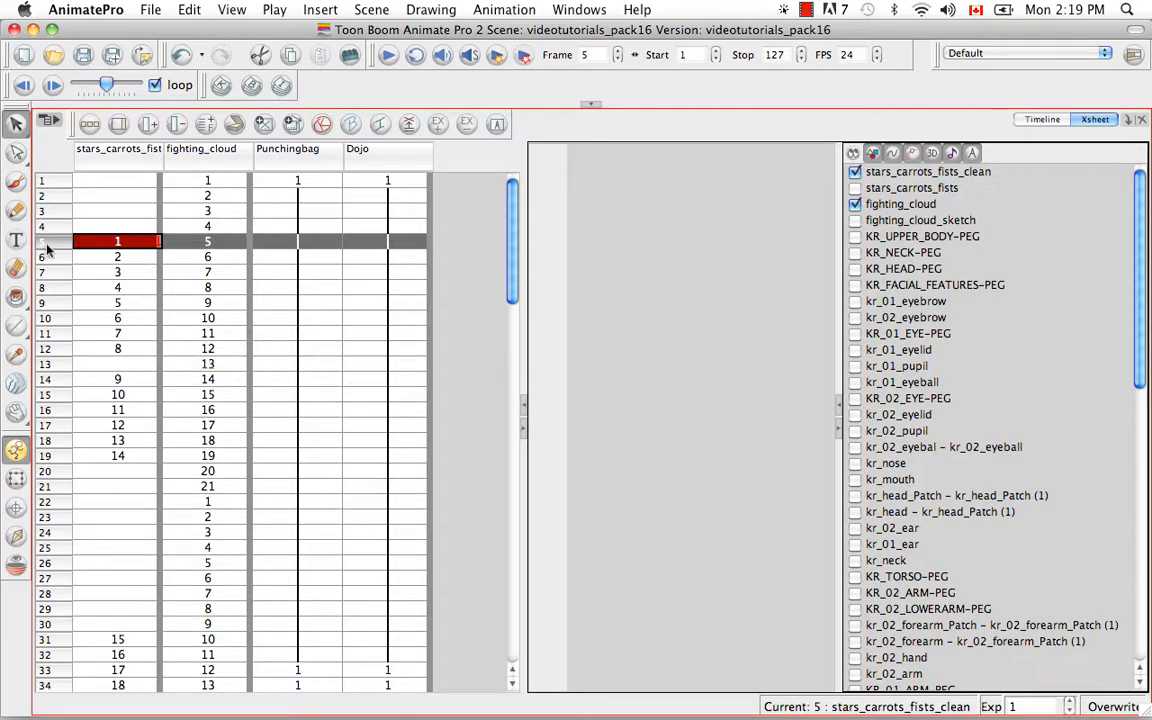
left_click(1039, 119)
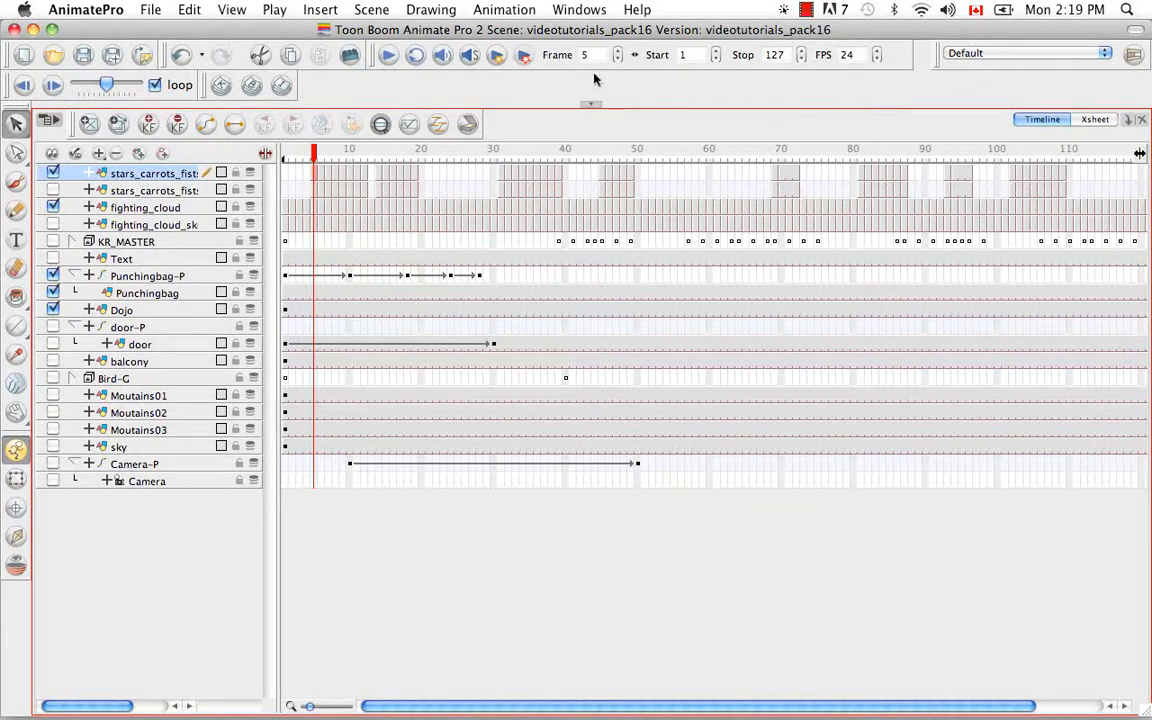
left_click(591, 105)
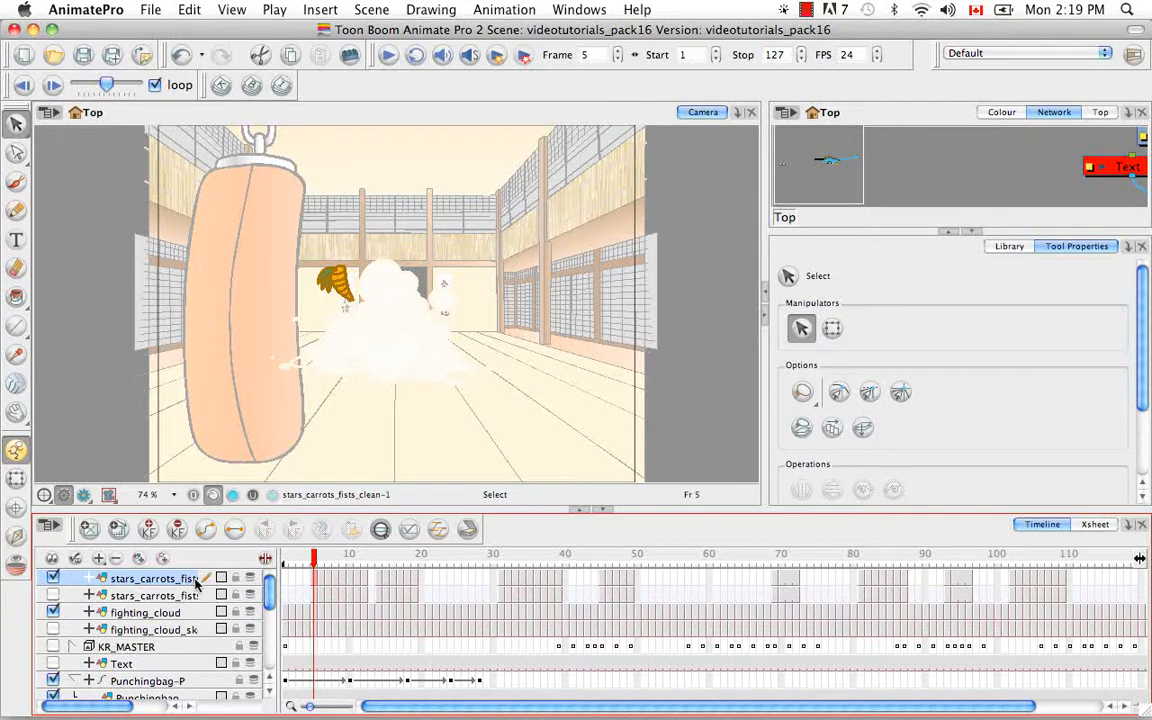
left_click(737, 112)
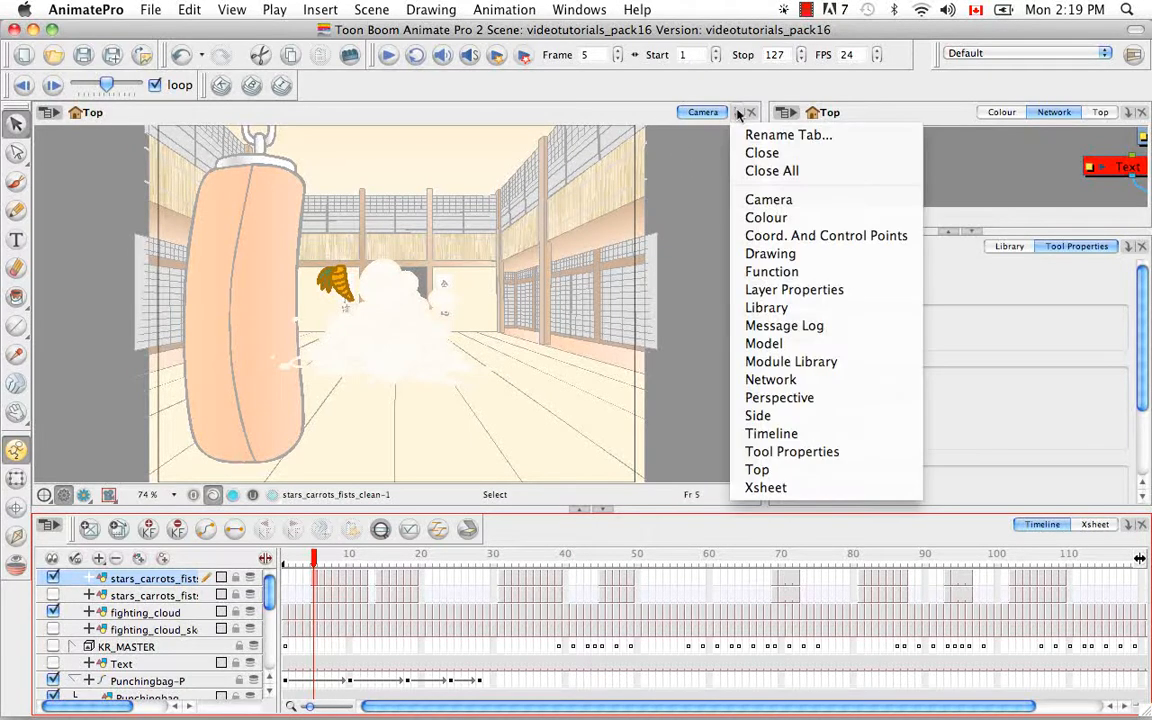
left_click(771, 259)
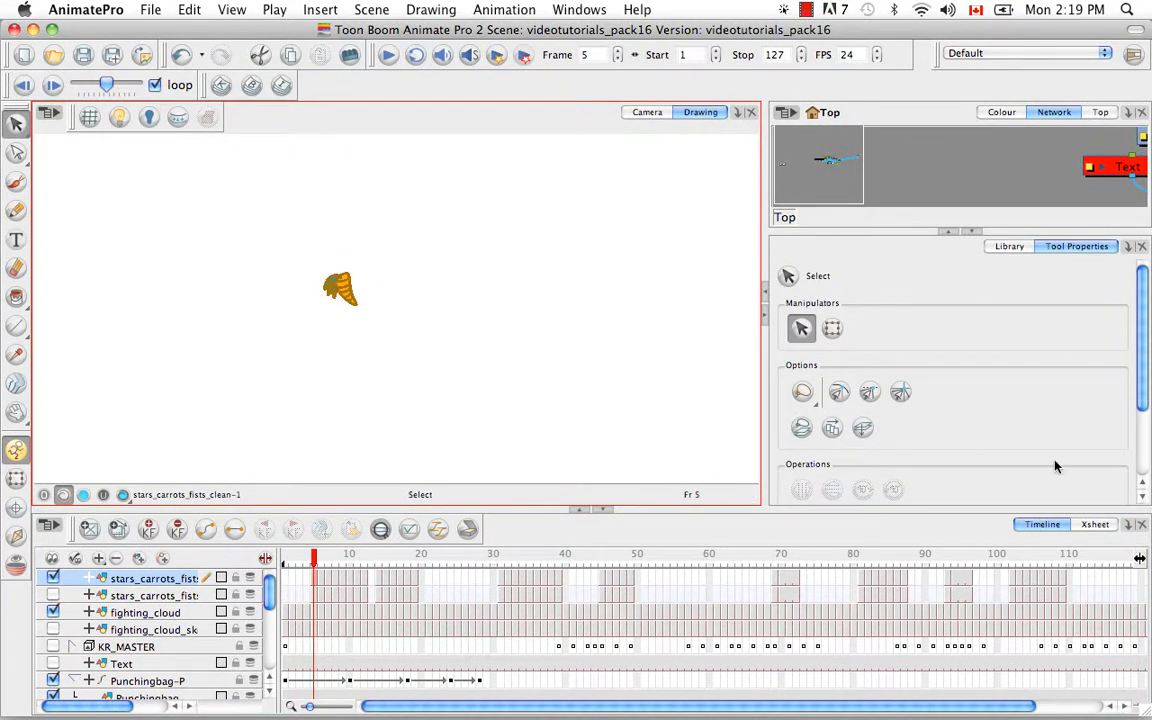
- Compare frame 5 in the enlarged Xsheet and Timeline, and bring back the Camera view of the scene
left_click(1095, 525)
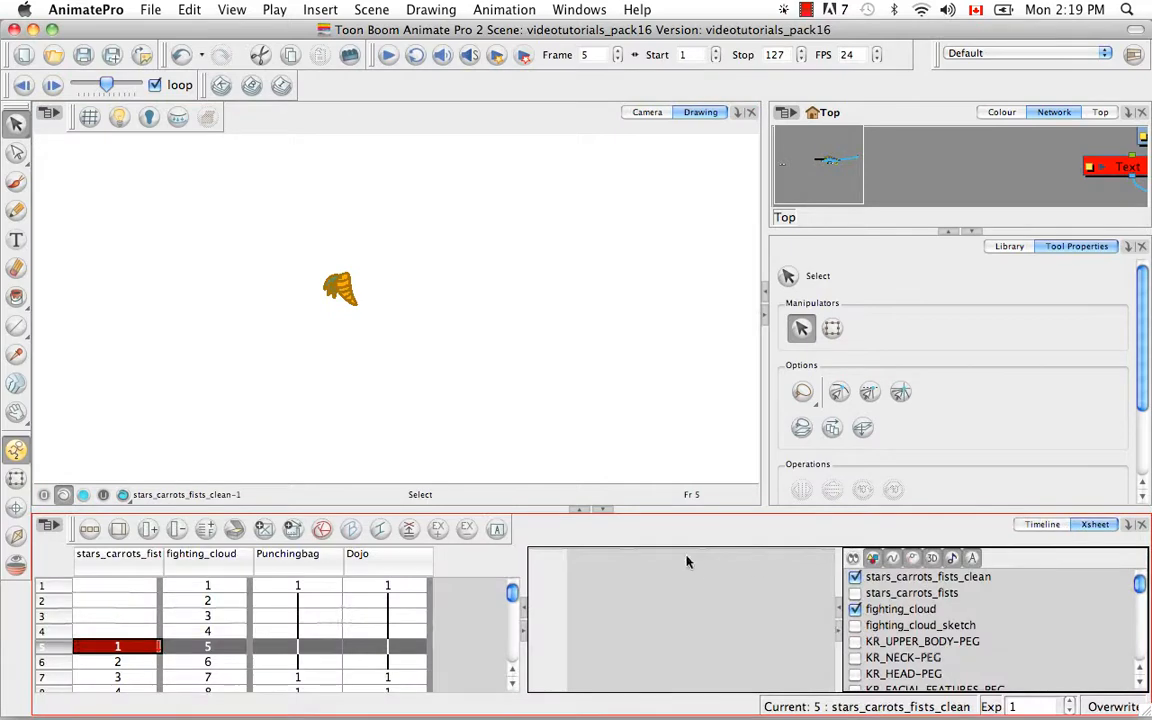
left_click(578, 509)
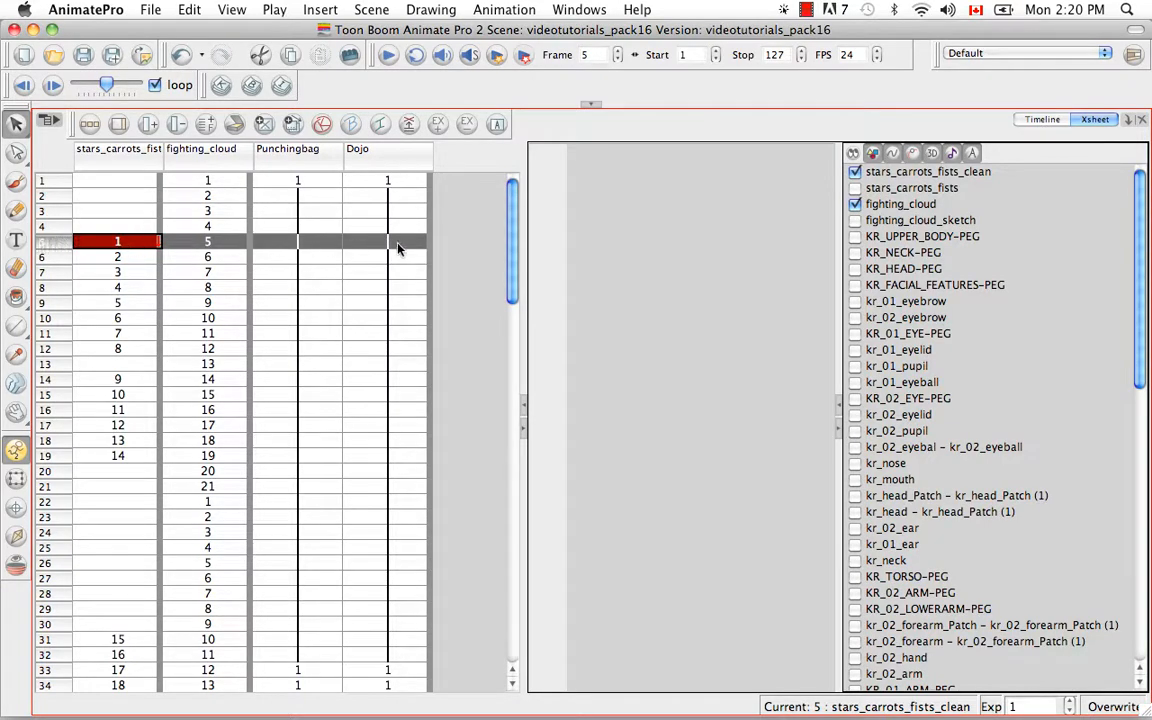
left_click(1042, 119)
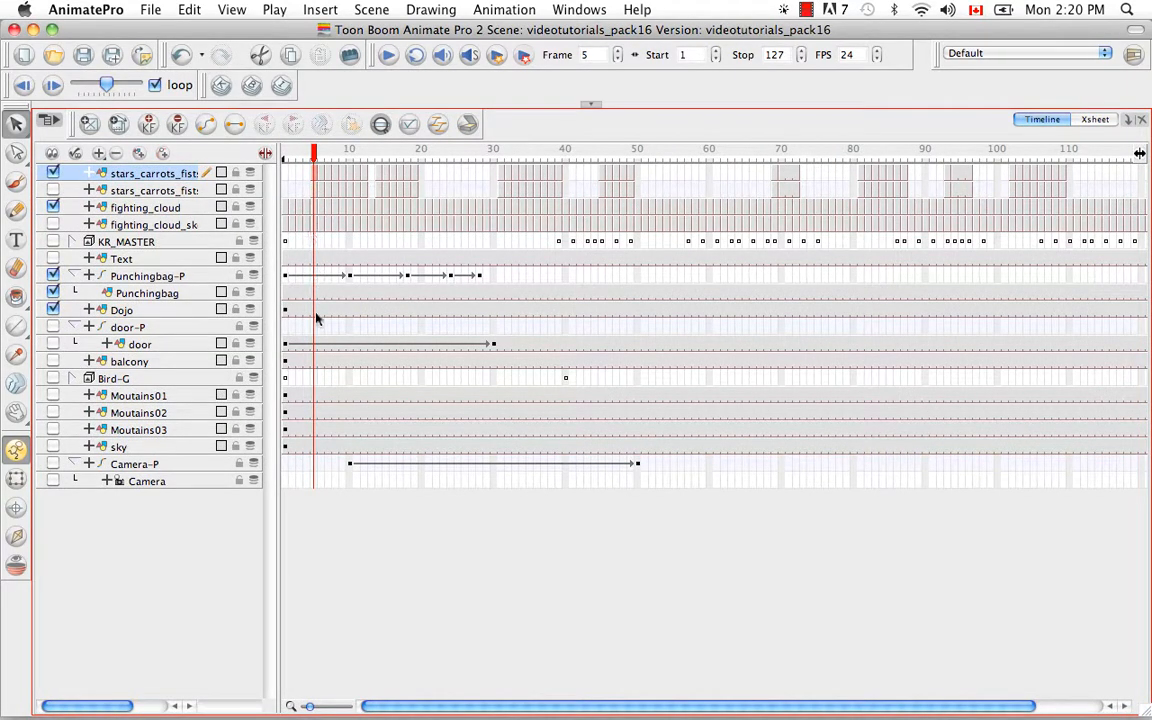
left_click(590, 104)
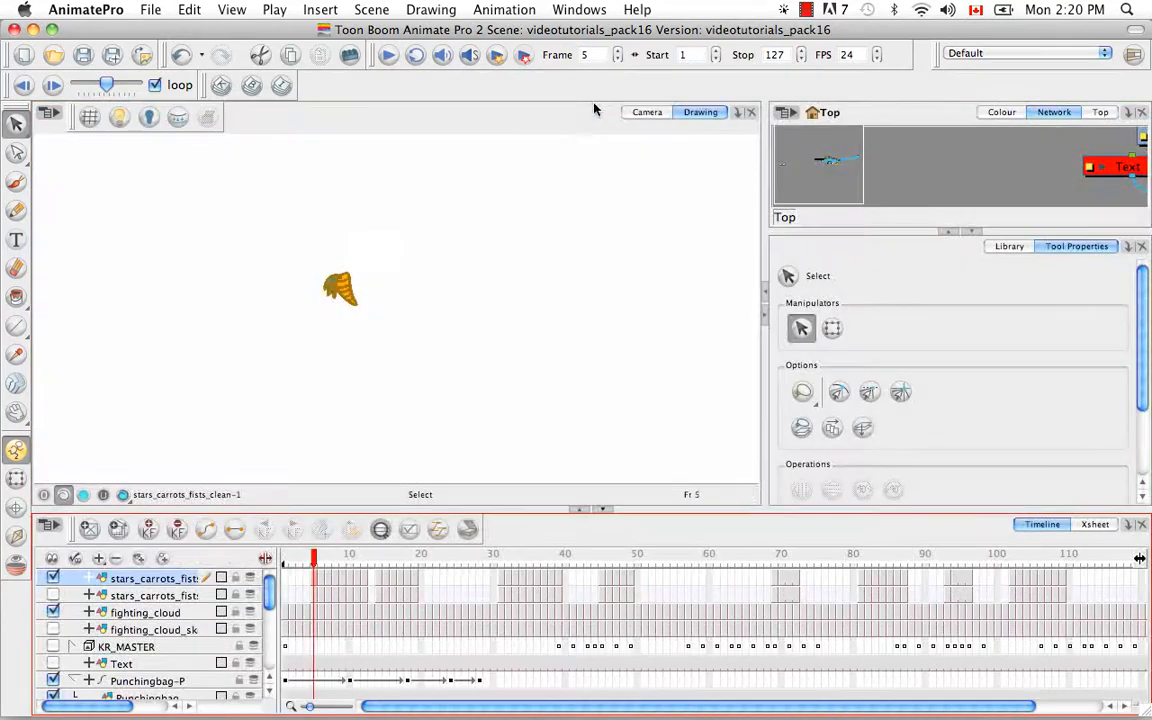
left_click(655, 112)
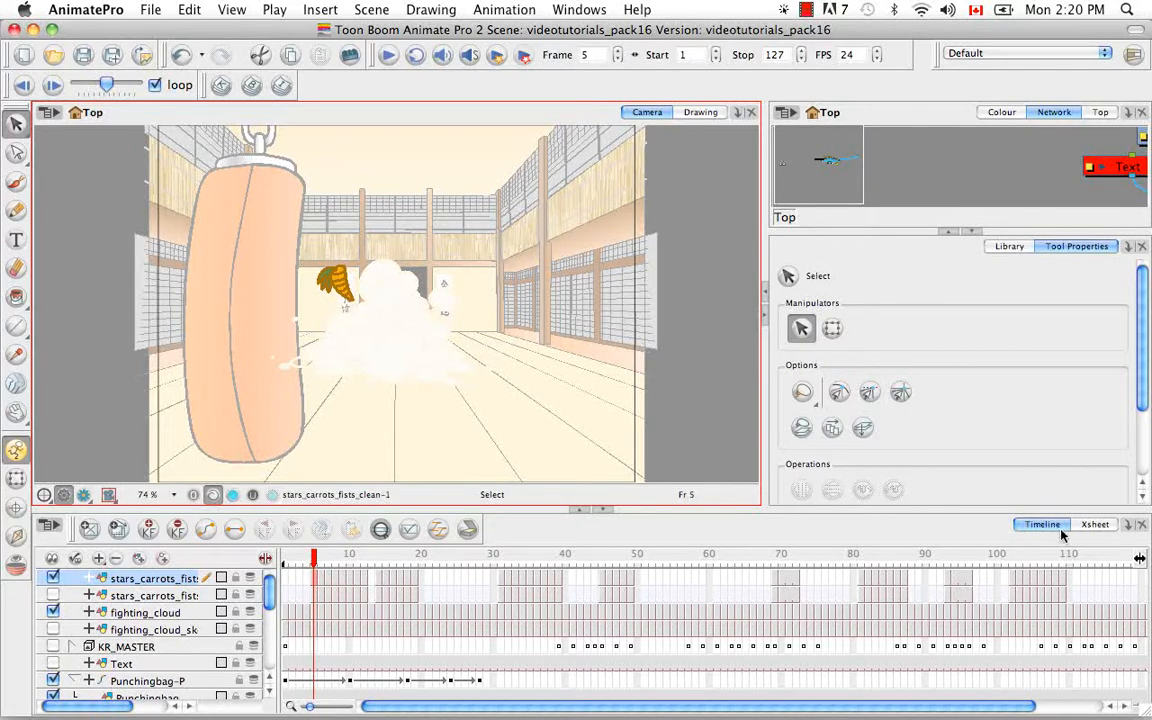
- Enlarge the Xsheet, move to frame 12, and check the current frame in the Timeline
left_click(1095, 524)
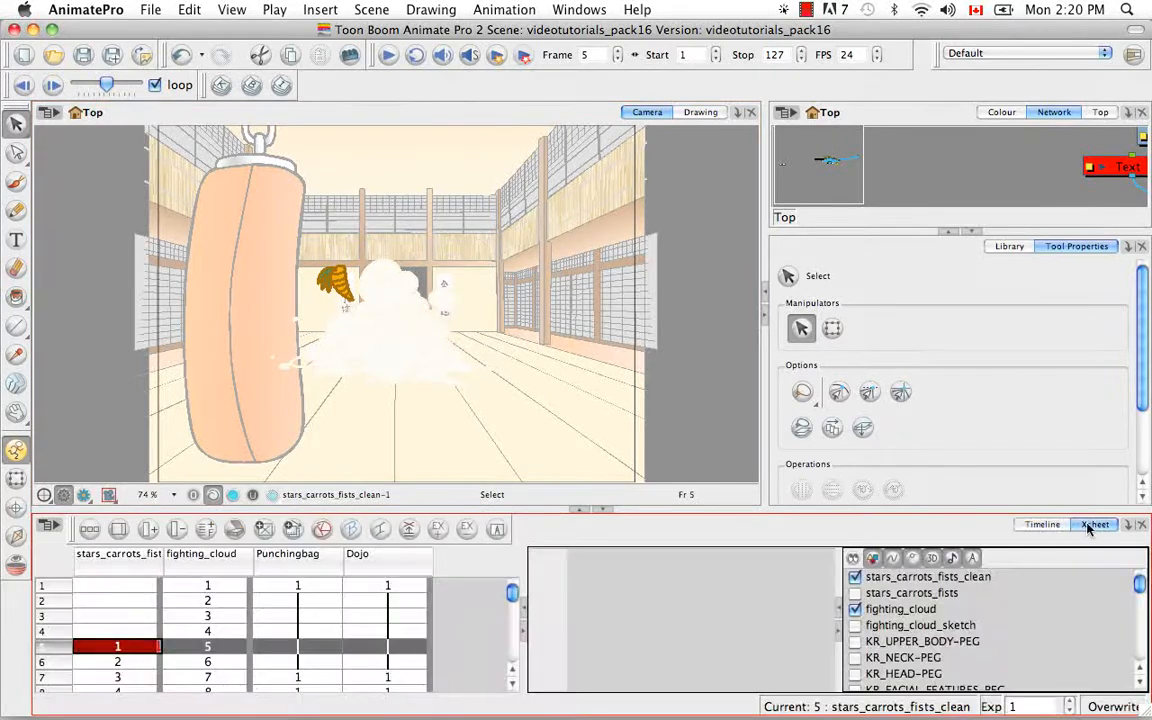
left_click(584, 511)
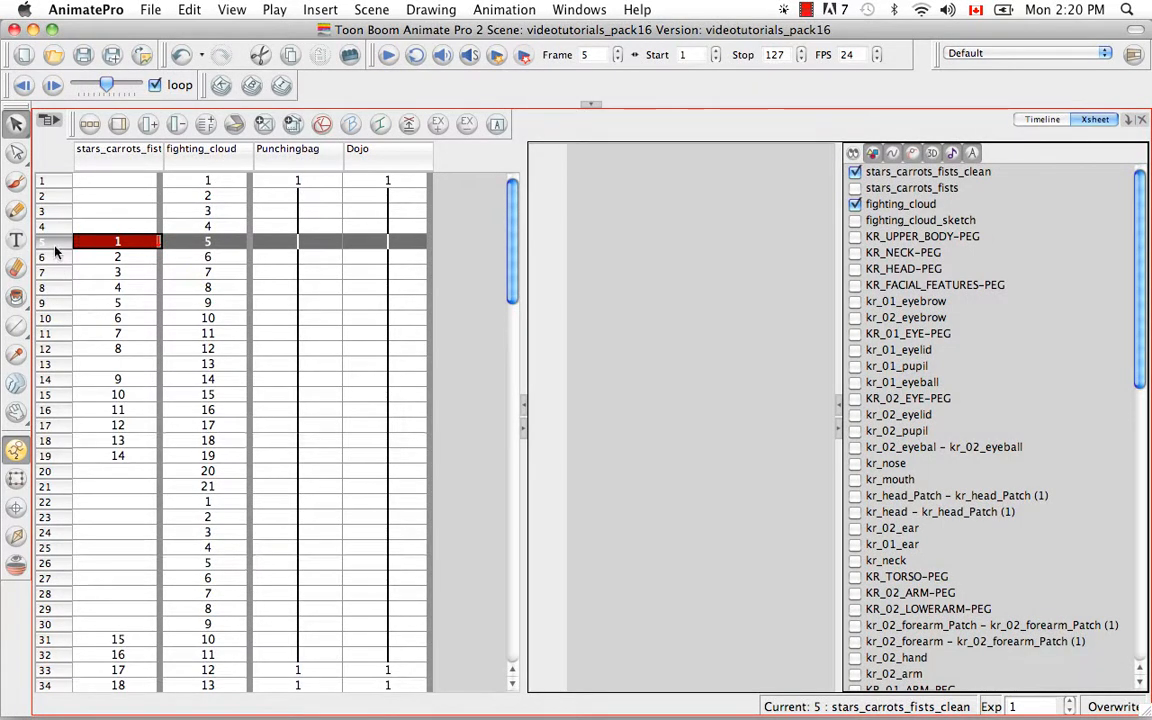
left_click(42, 348)
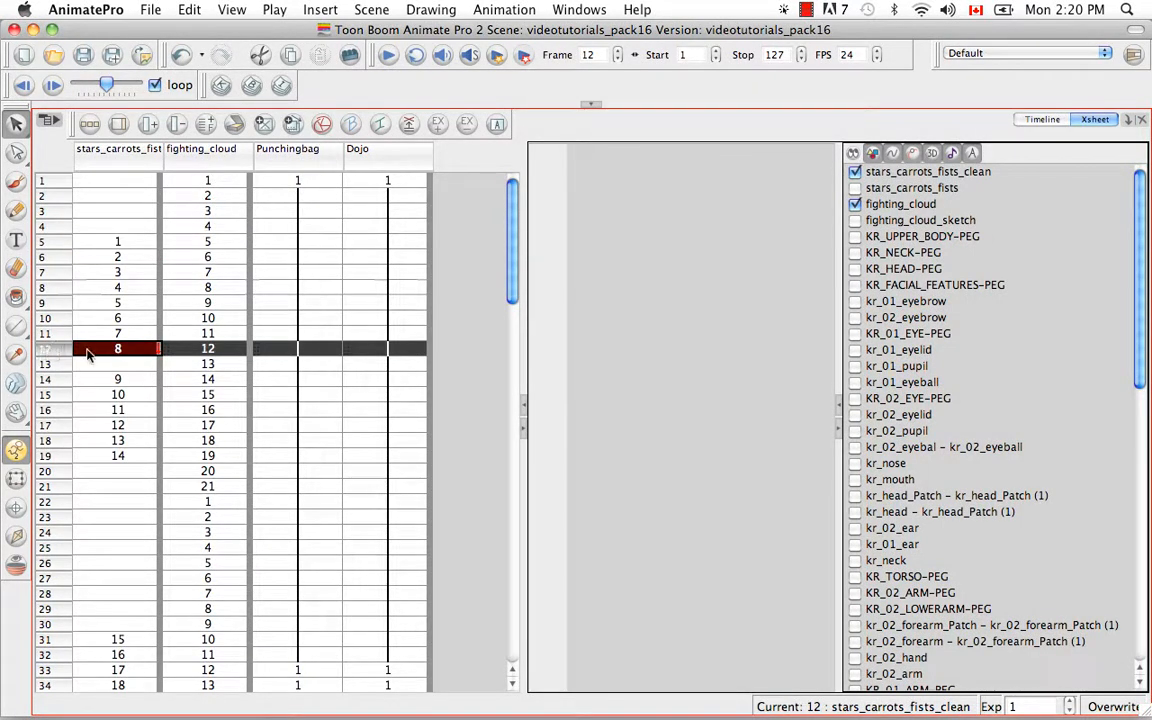
left_click(774, 253)
left_click(1057, 120)
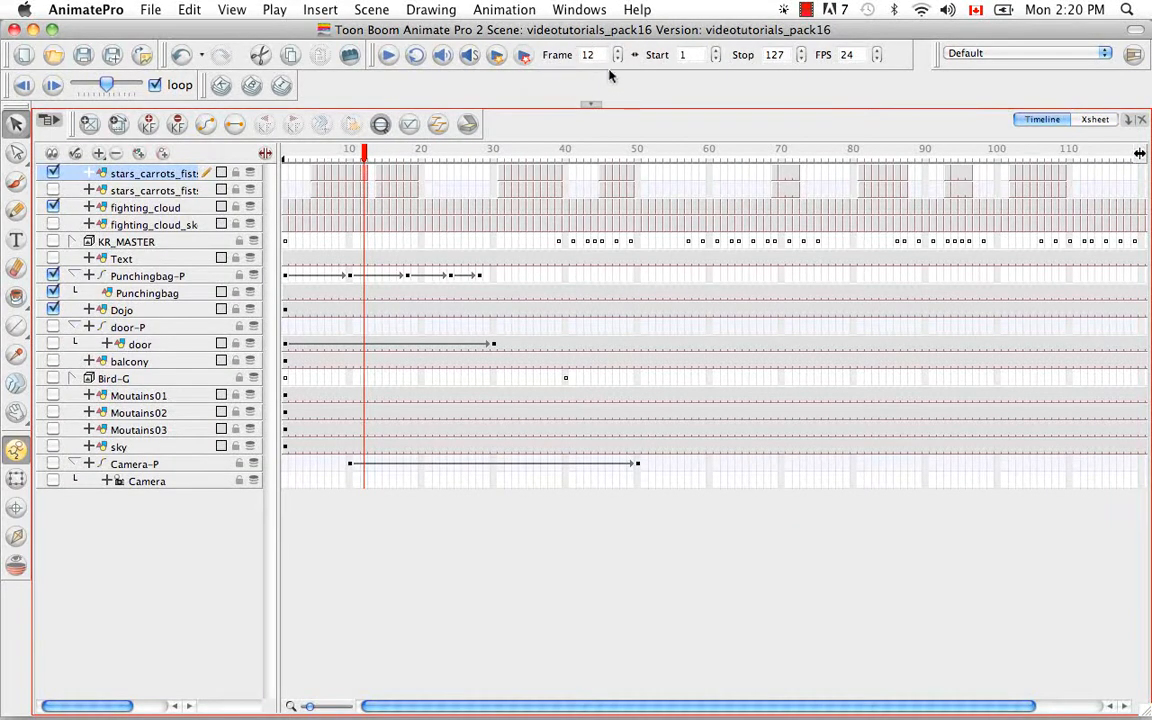
- Select frames 13 to 16 across all visible Xsheet columns
left_click(1095, 119)
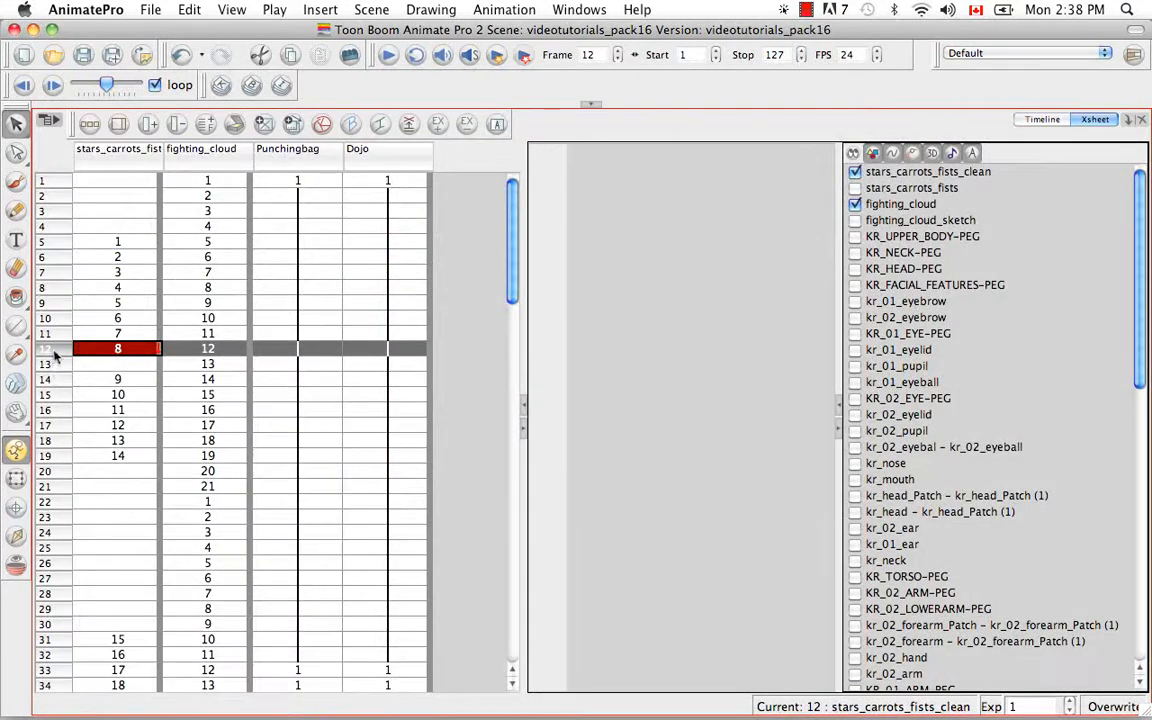
left_click_drag(53, 363, 58, 417)
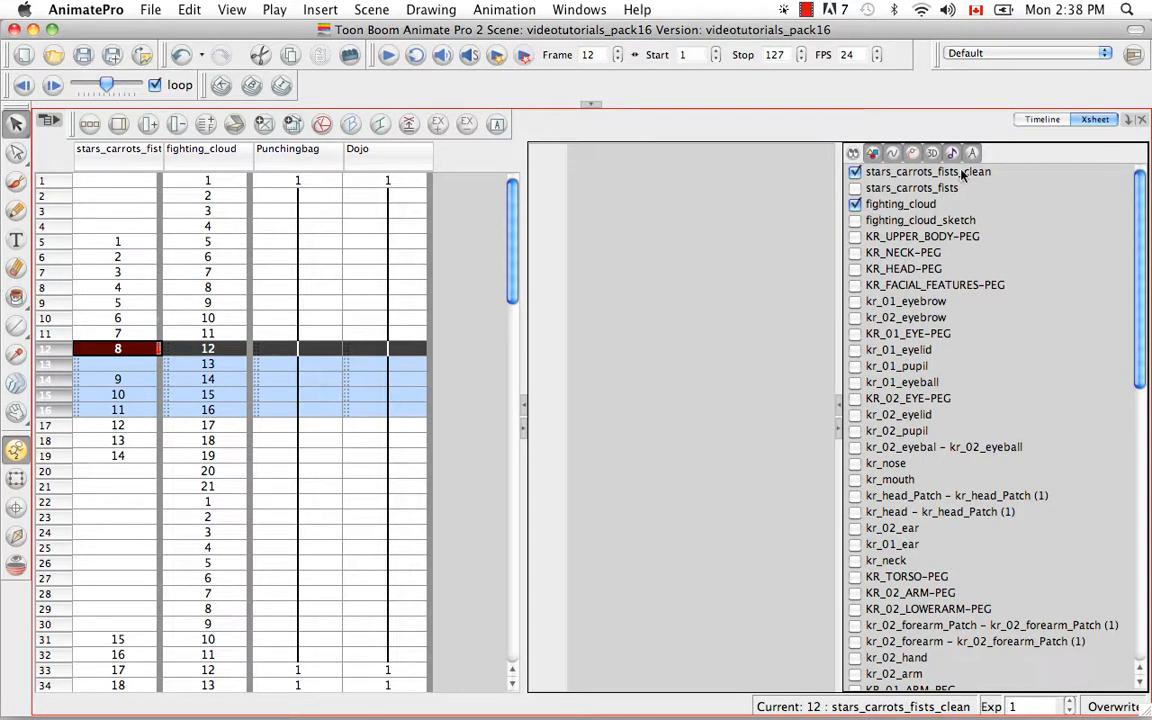
- Select frames 12 to 20 in the Timeline from the stars_carrots_fists_clean layer down to sky, and clear the selection
left_click(1060, 120)
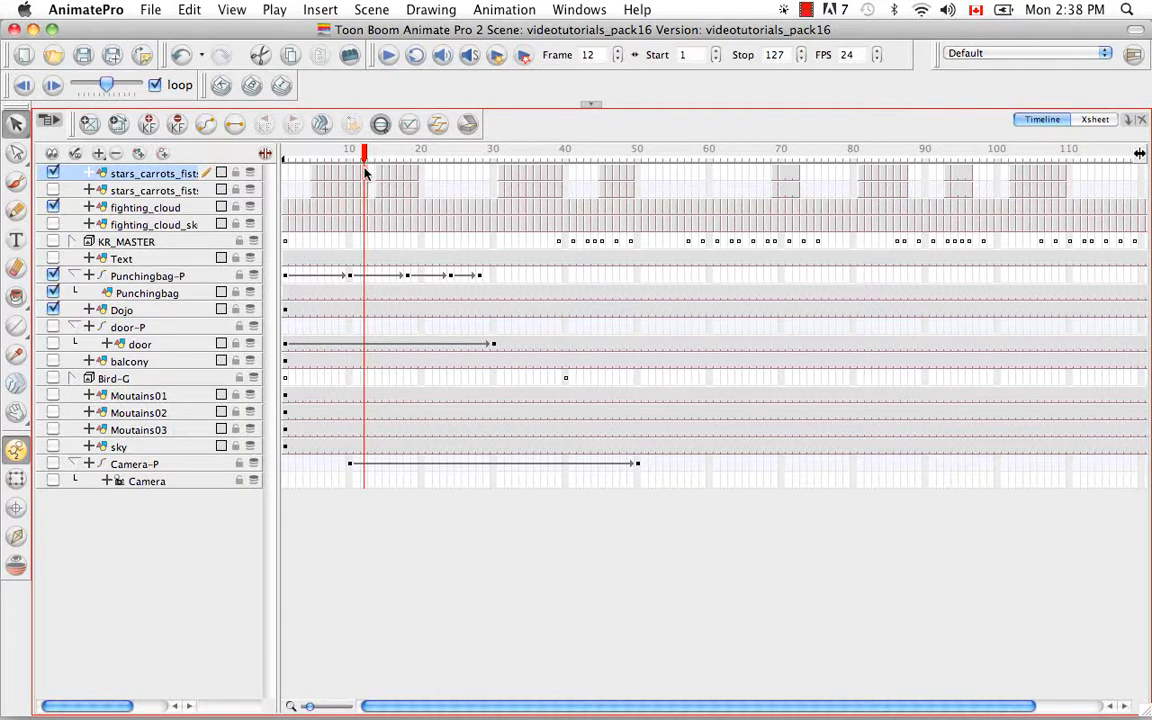
key("shift")
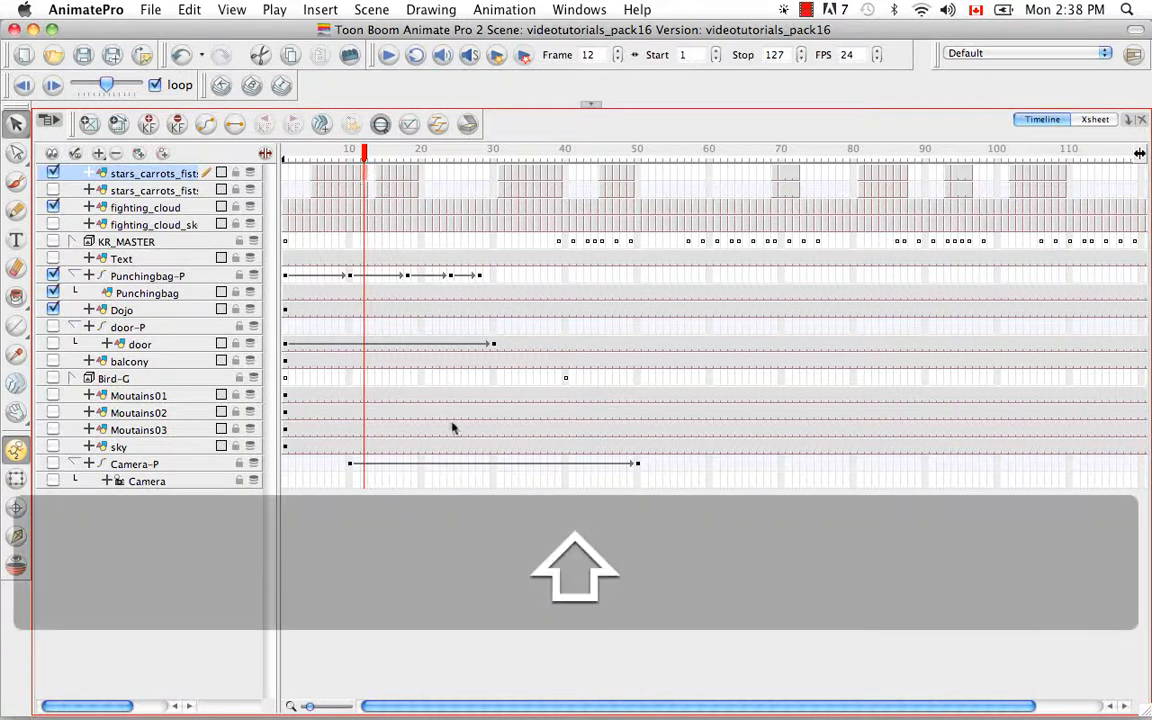
left_click(421, 452, "shift")
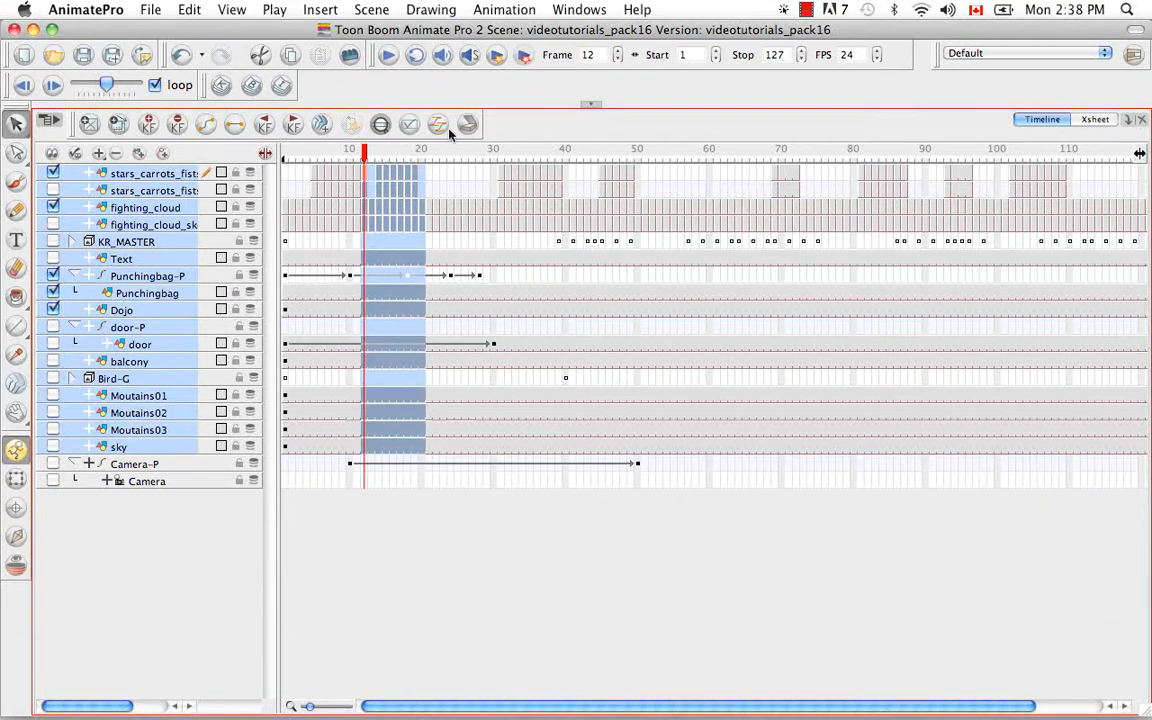
left_click(224, 540)
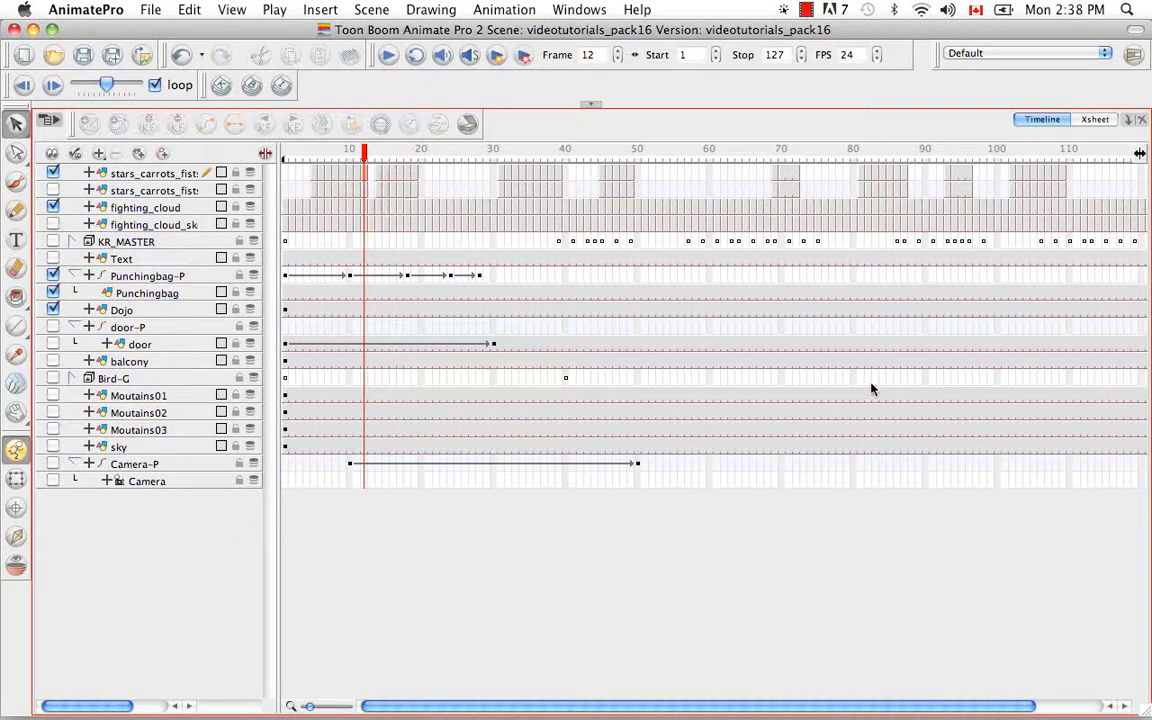
- Compare how the Xsheet and the Timeline lay out the scene's layers and exposures
left_click(1091, 119)
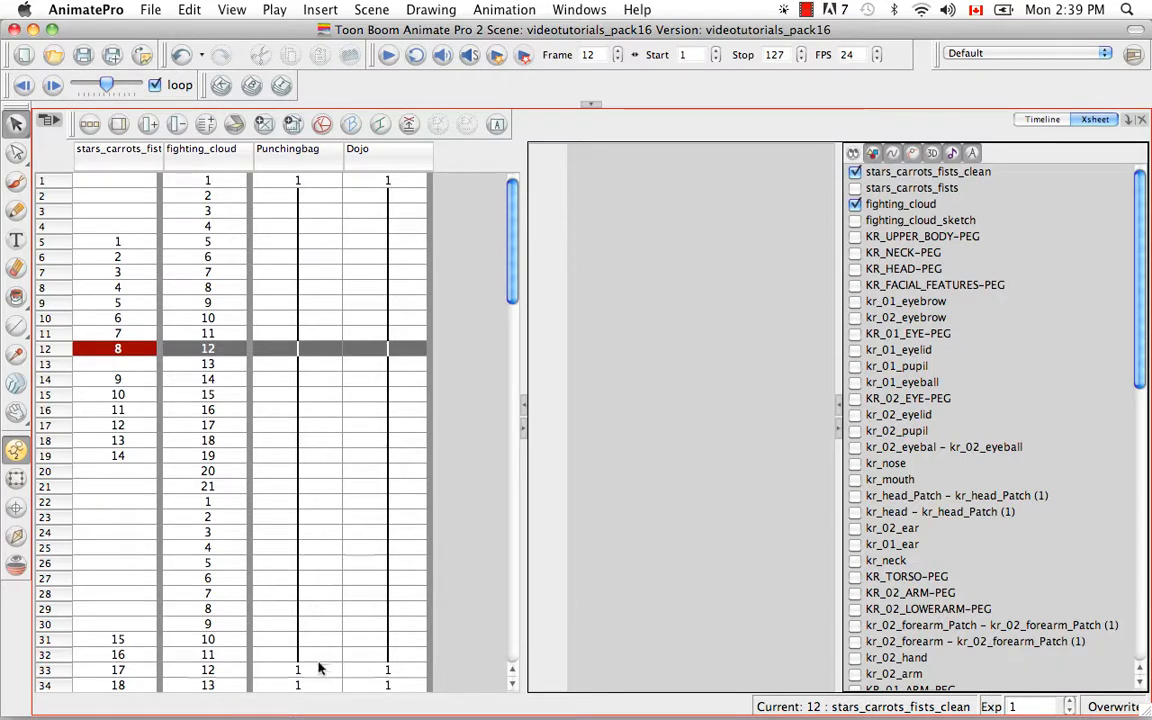
left_click(1050, 119)
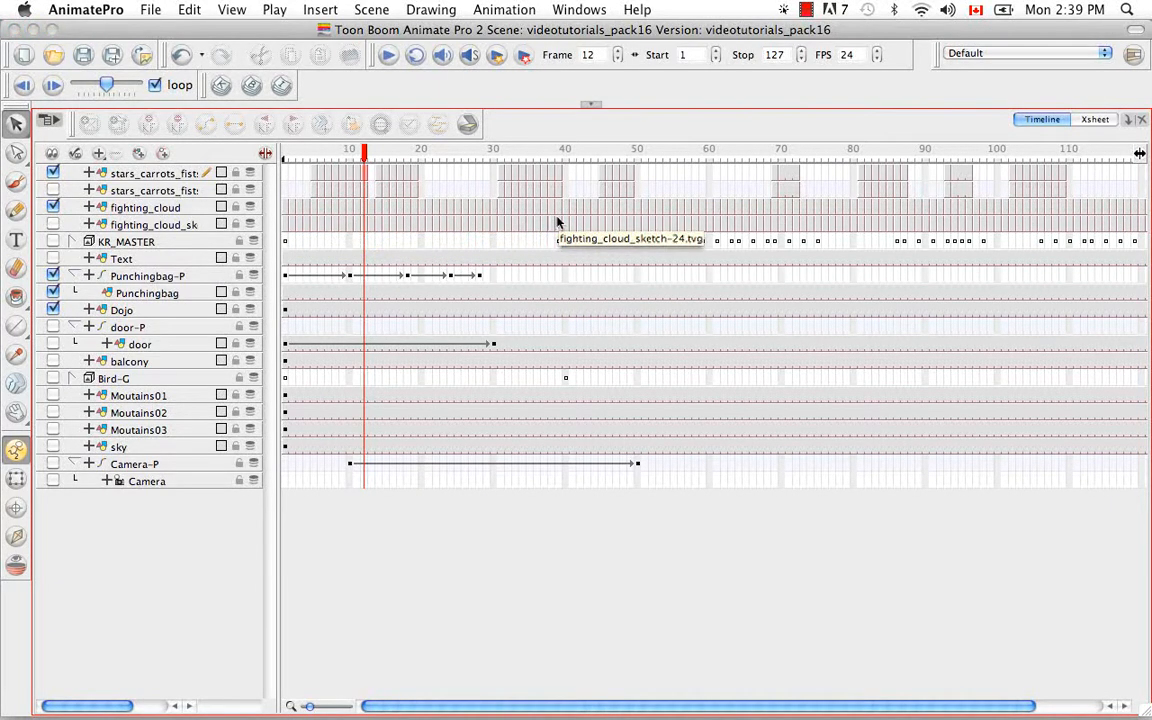
- In the Xsheet, lengthen the exposure of drawing 8 at frame 12 of stars_carrots_fists_clean step by step, and reduce it back to 1
left_click(1096, 119)
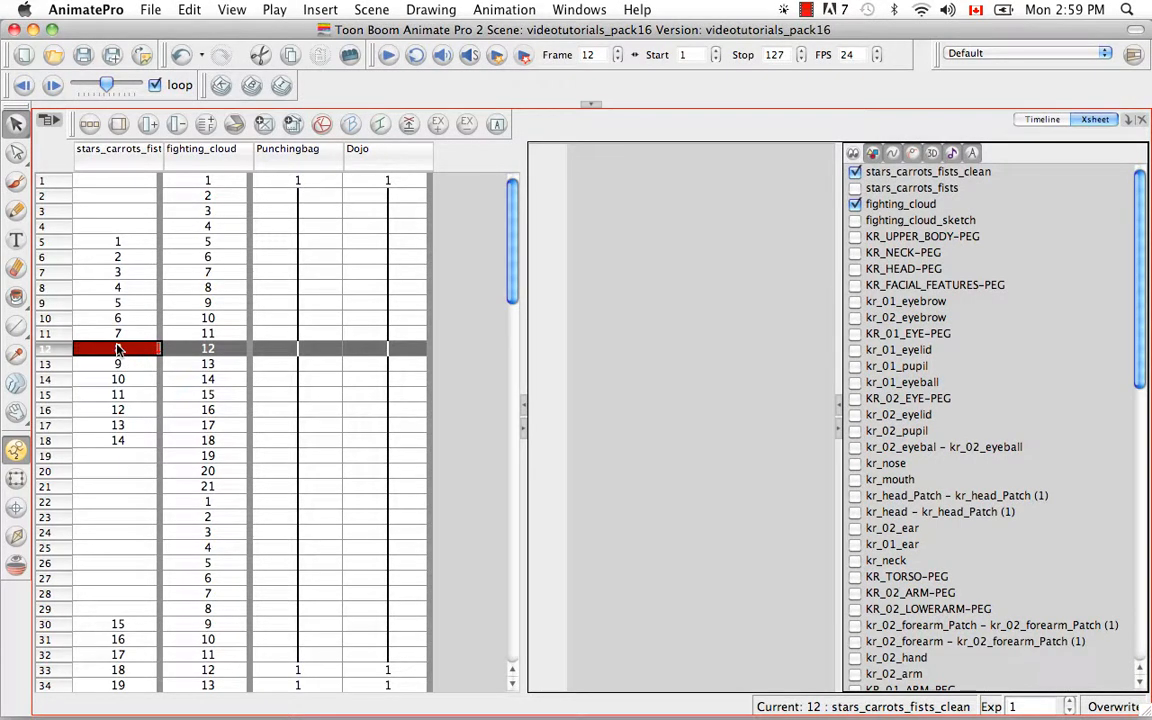
type("8")
left_click(1068, 703)
left_click(1068, 703)
left_click(1068, 703)
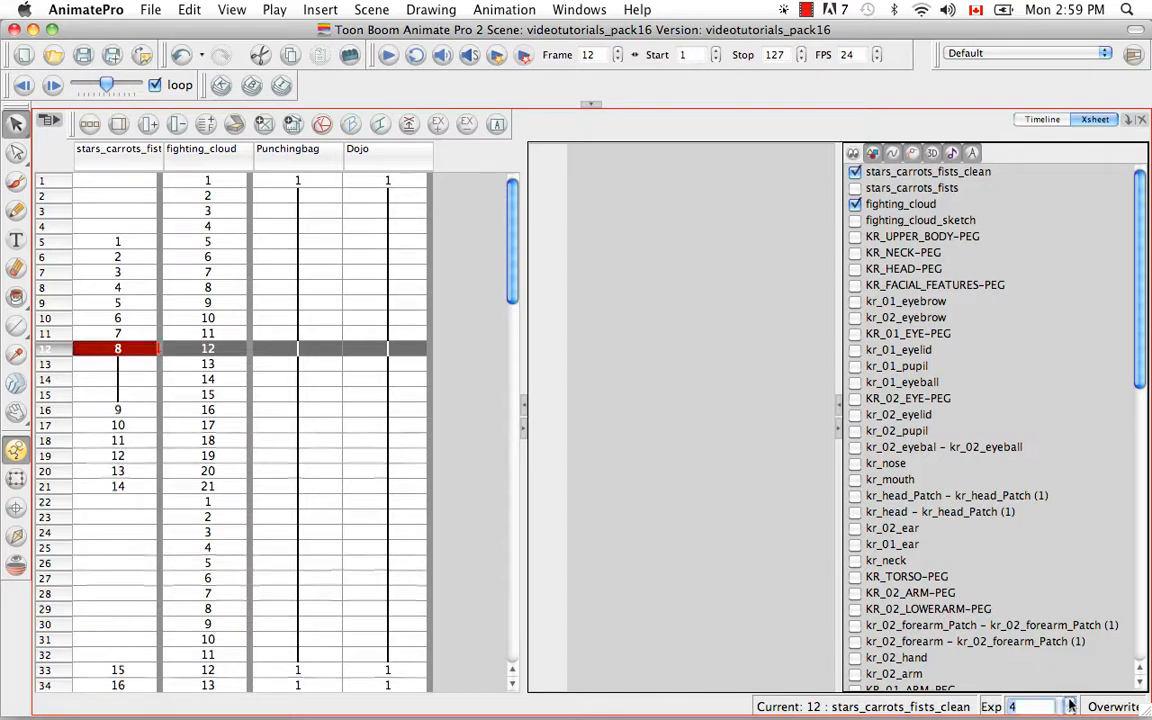
left_click(1068, 703)
left_click(1068, 710)
left_click(1068, 710)
left_click(1068, 710)
left_click(1068, 710)
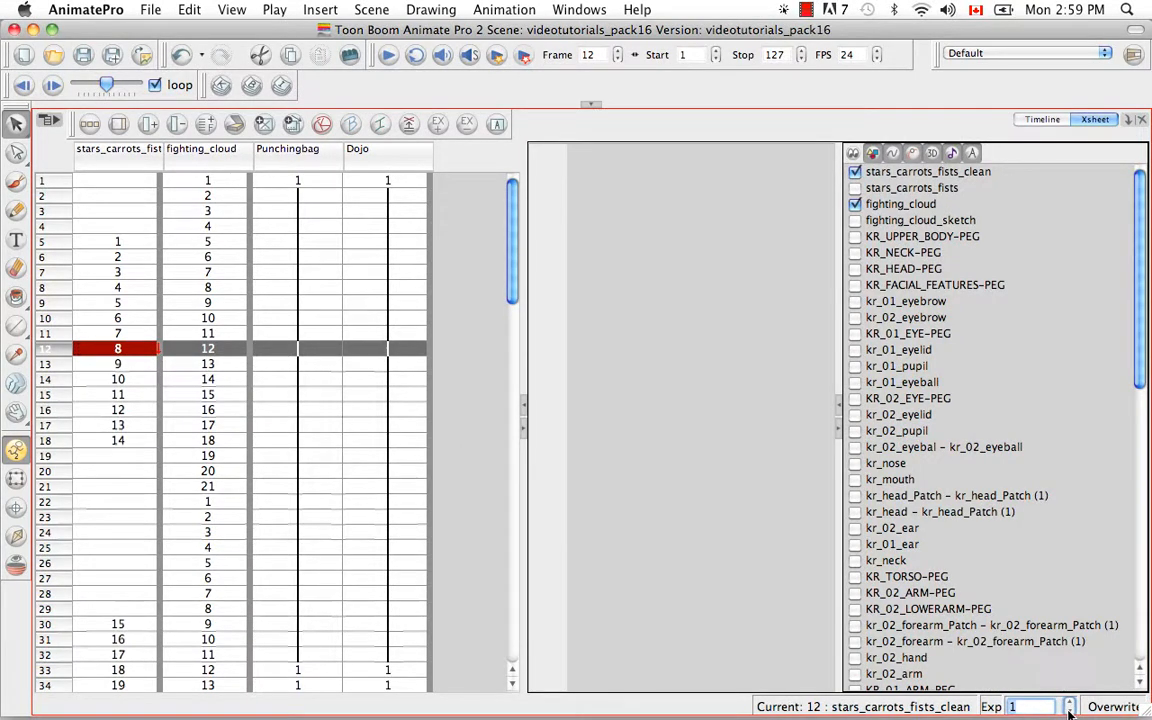
- Increase the exposure of drawing 8 at frame 12 three times, to 4 frames
left_click(443, 123)
left_click(443, 123)
left_click(443, 123)
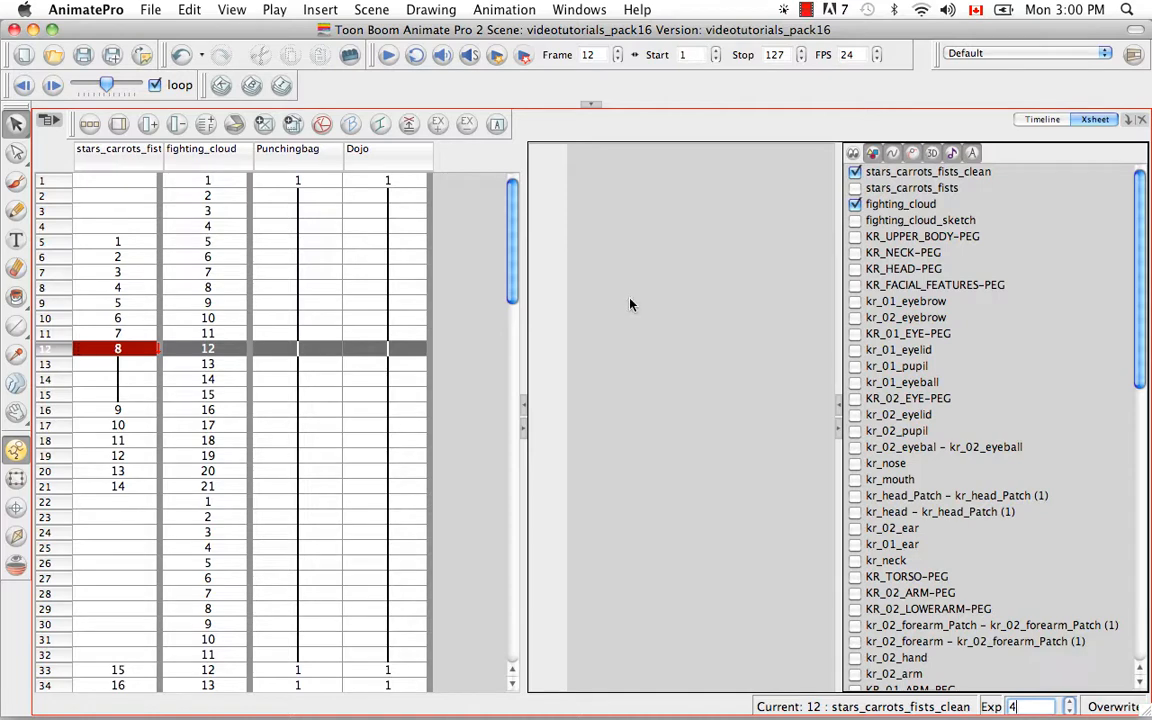
- Set the exposure of drawing 8 at frame 12 of stars_carrots_fists_clean to 30 frames
left_click(1013, 707)
double_click(1013, 707)
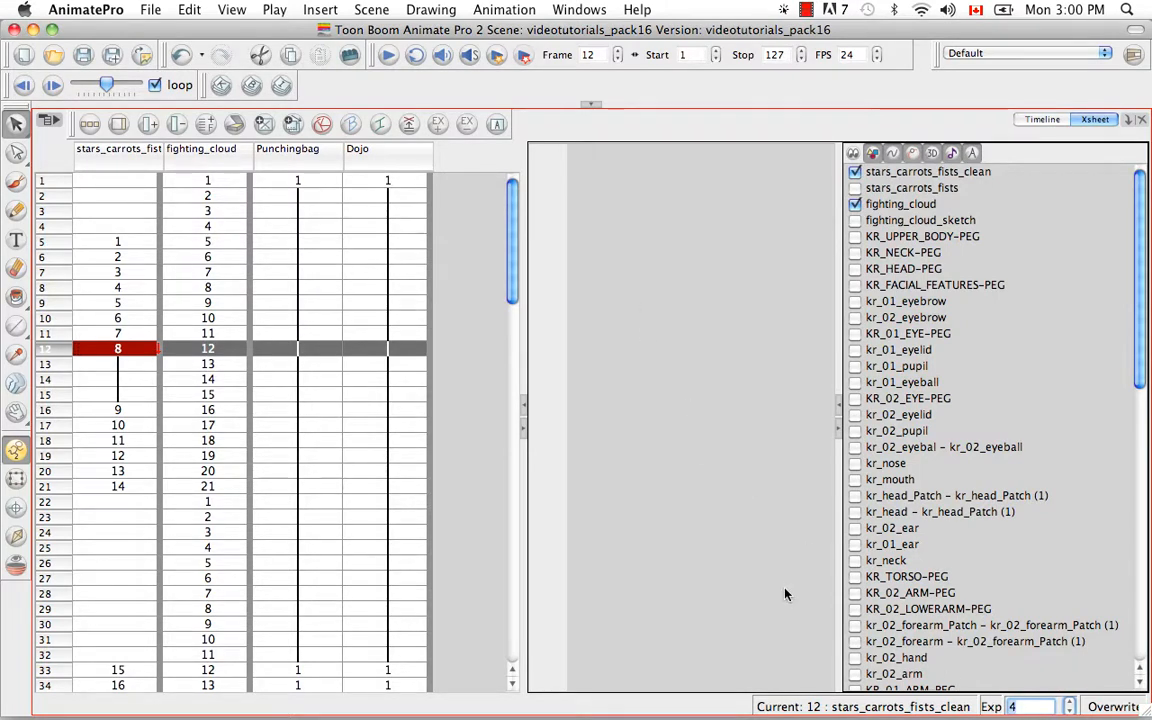
type("30")
key("Return")
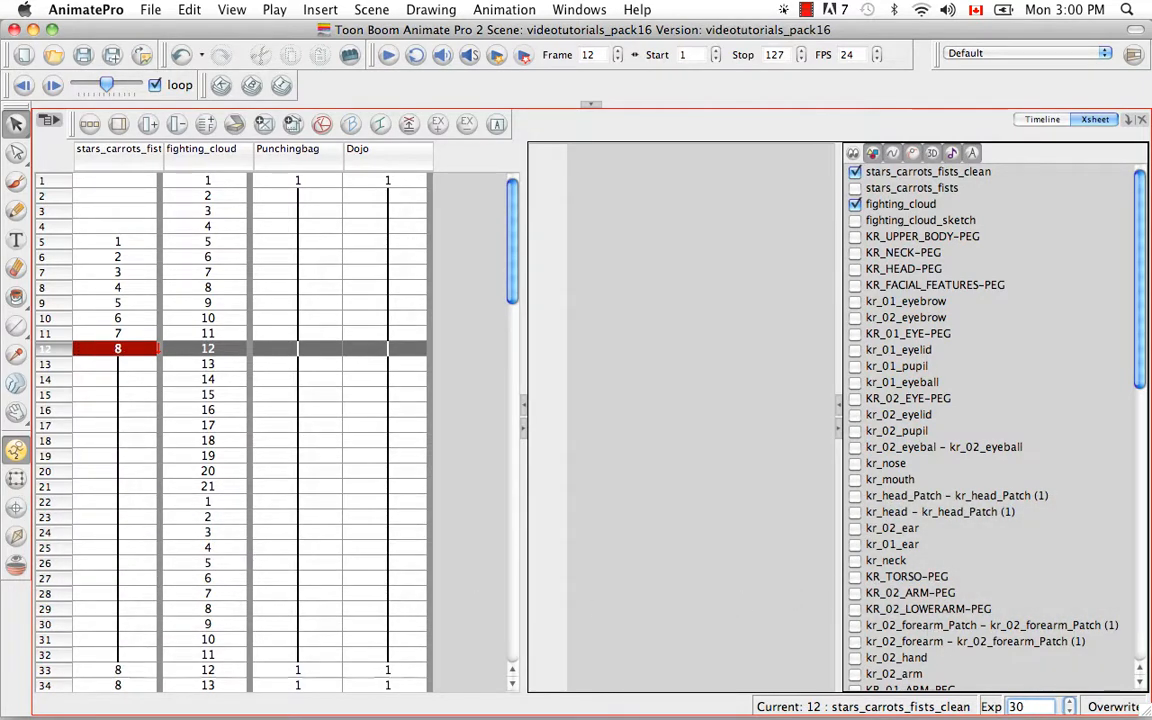
- Set the exposure of drawing 8 at frame 12 of stars_carrots_fists_clean to 1 frame
left_click_drag(1028, 707, 996, 708)
type("1")
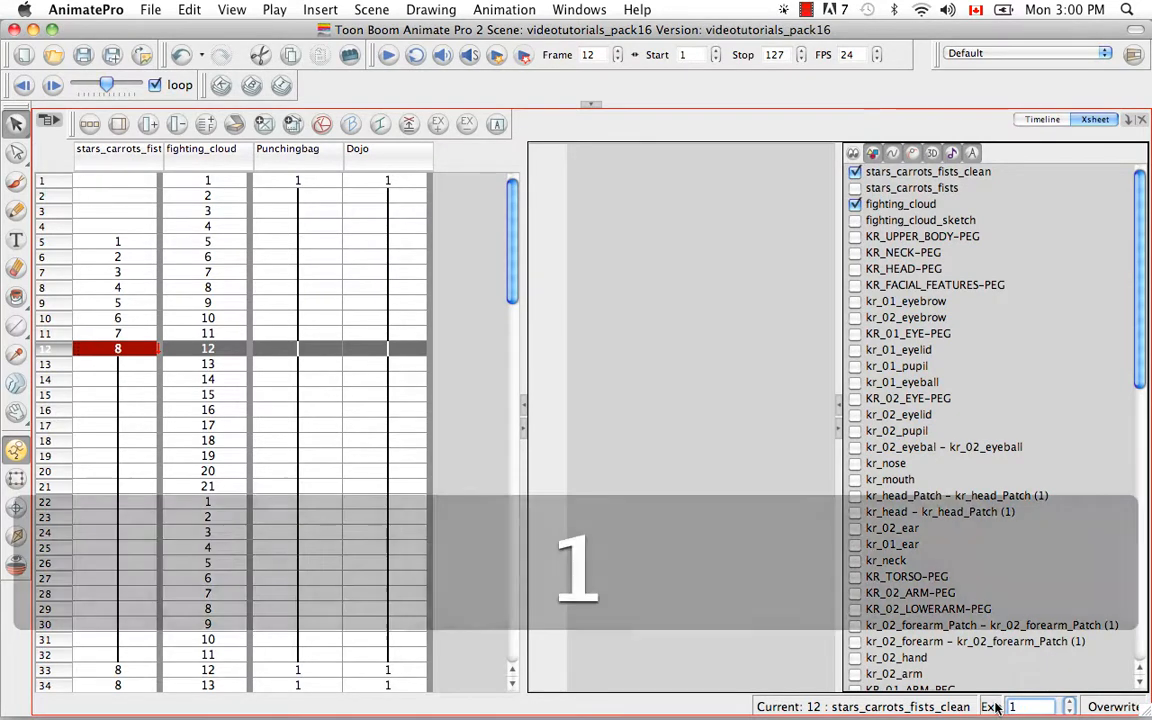
key("Return")
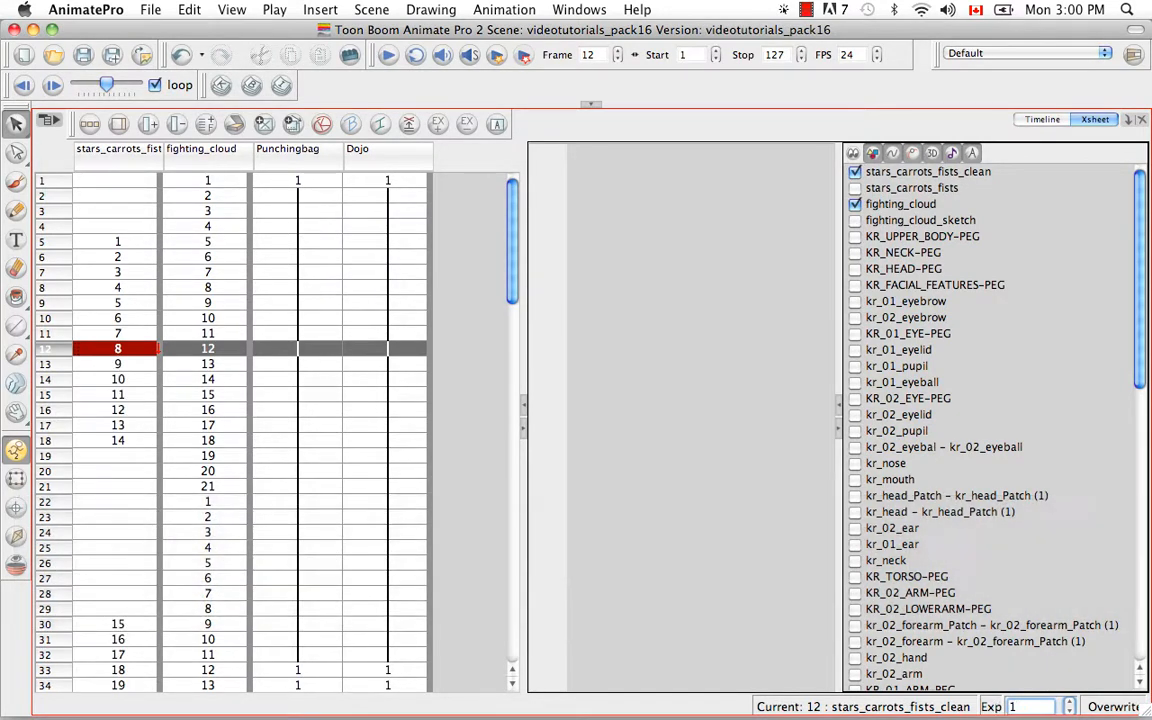
- Switch the Xsheet exposure mode from Overwrite to Insert and back to Overwrite, twice
left_click(1108, 707)
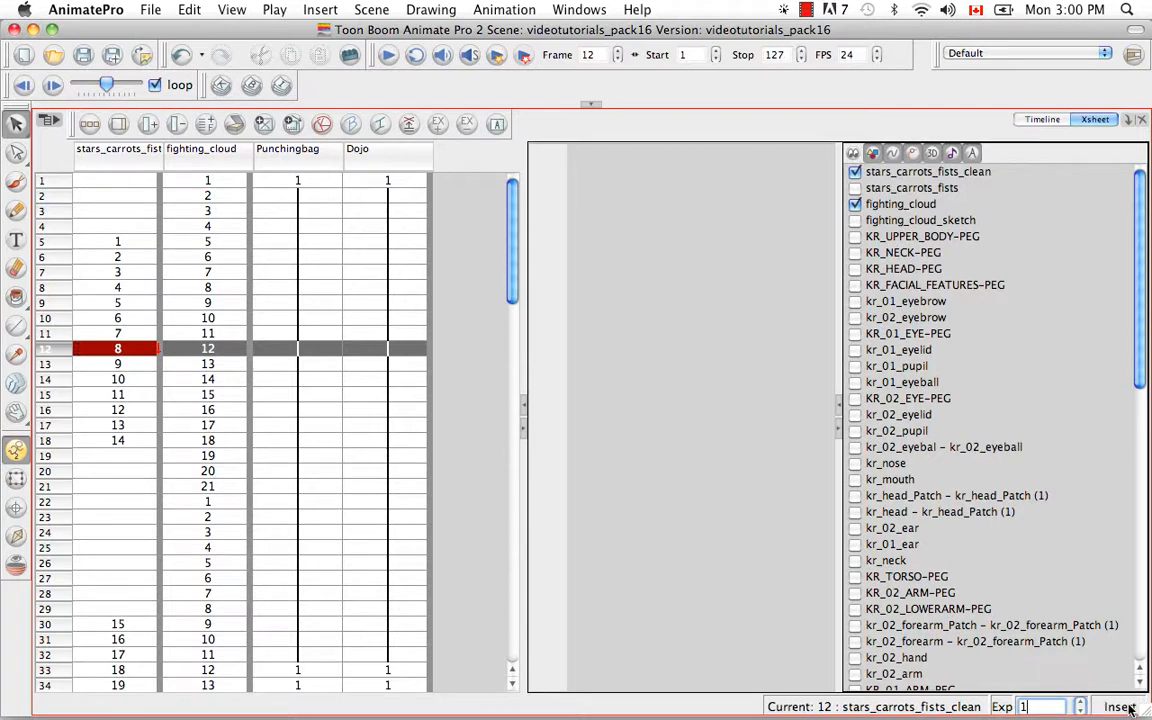
left_click(1120, 707)
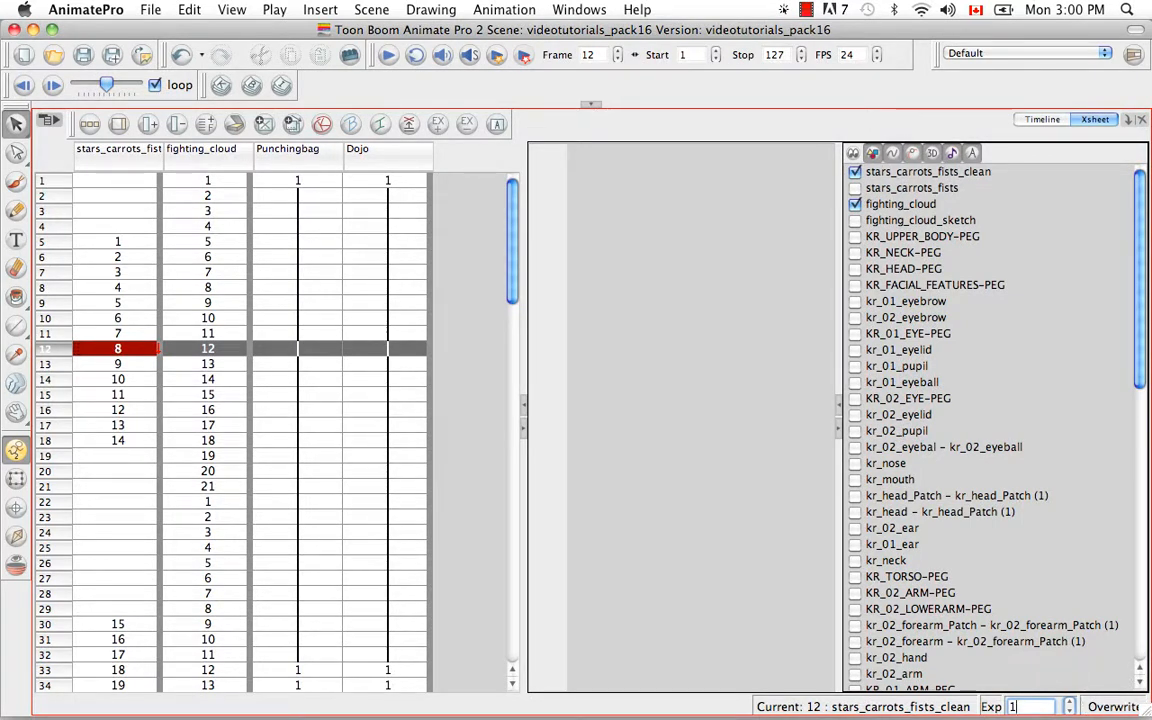
left_click(1115, 708)
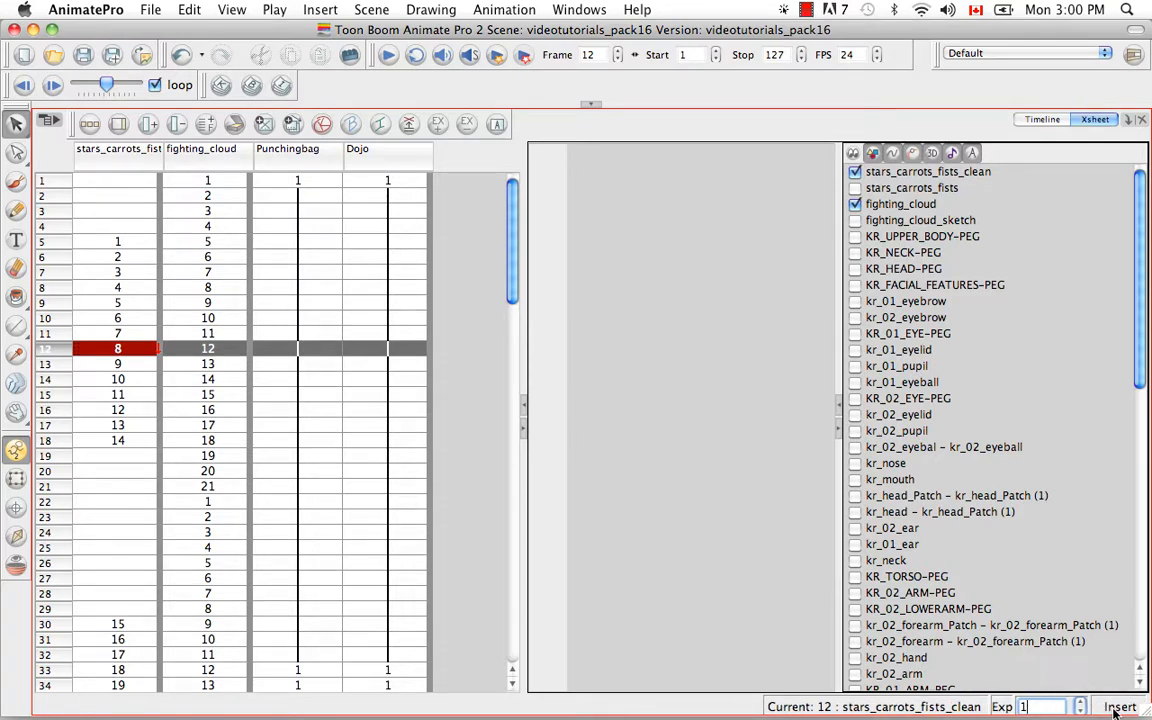
left_click(1115, 708)
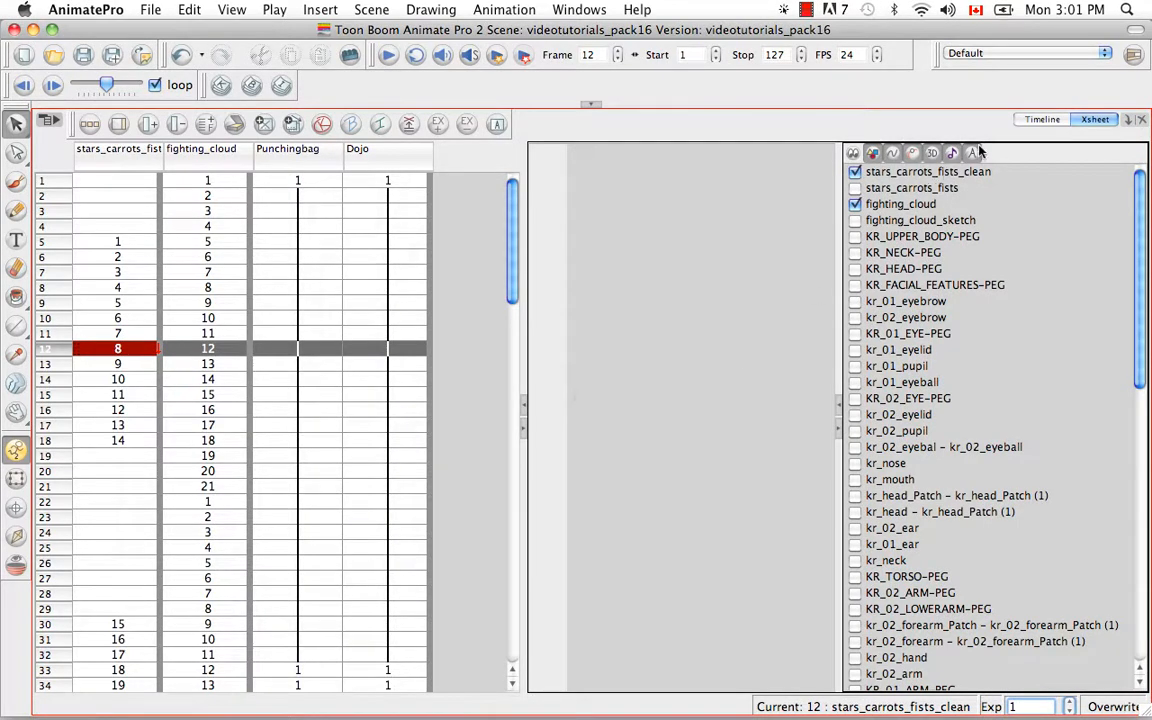
- Select the Punchingbag layer in the Timeline view and display its position function columns in the Xsheet
left_click(1035, 120)
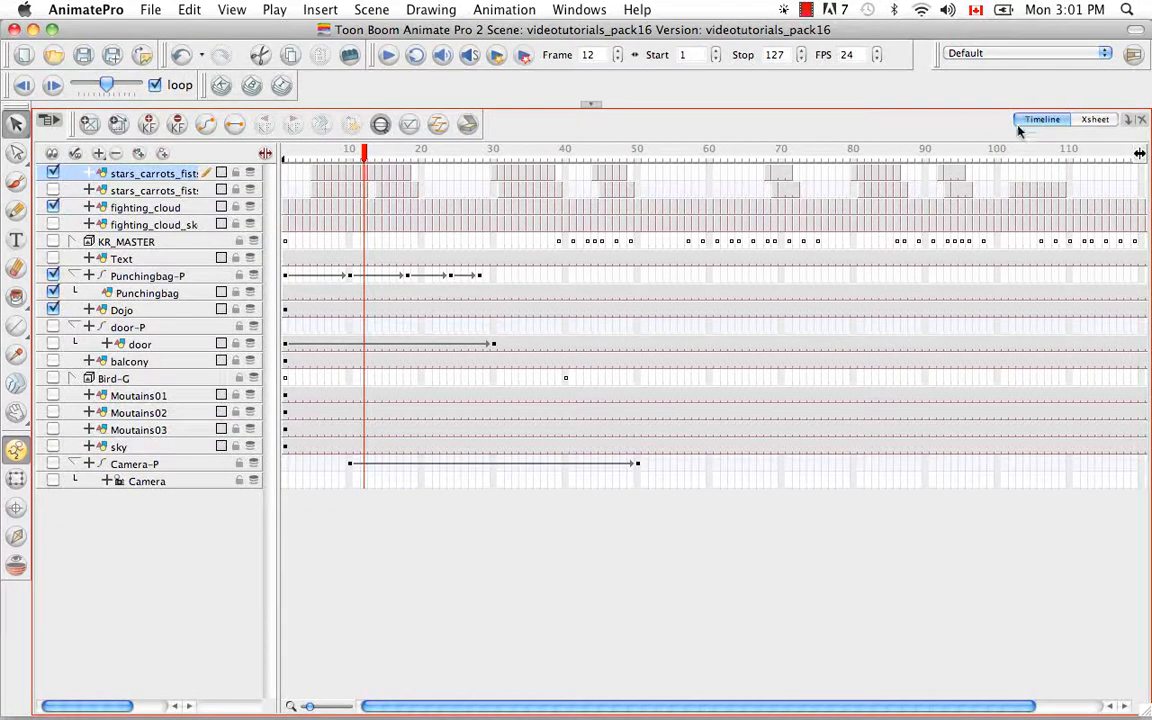
left_click(174, 296)
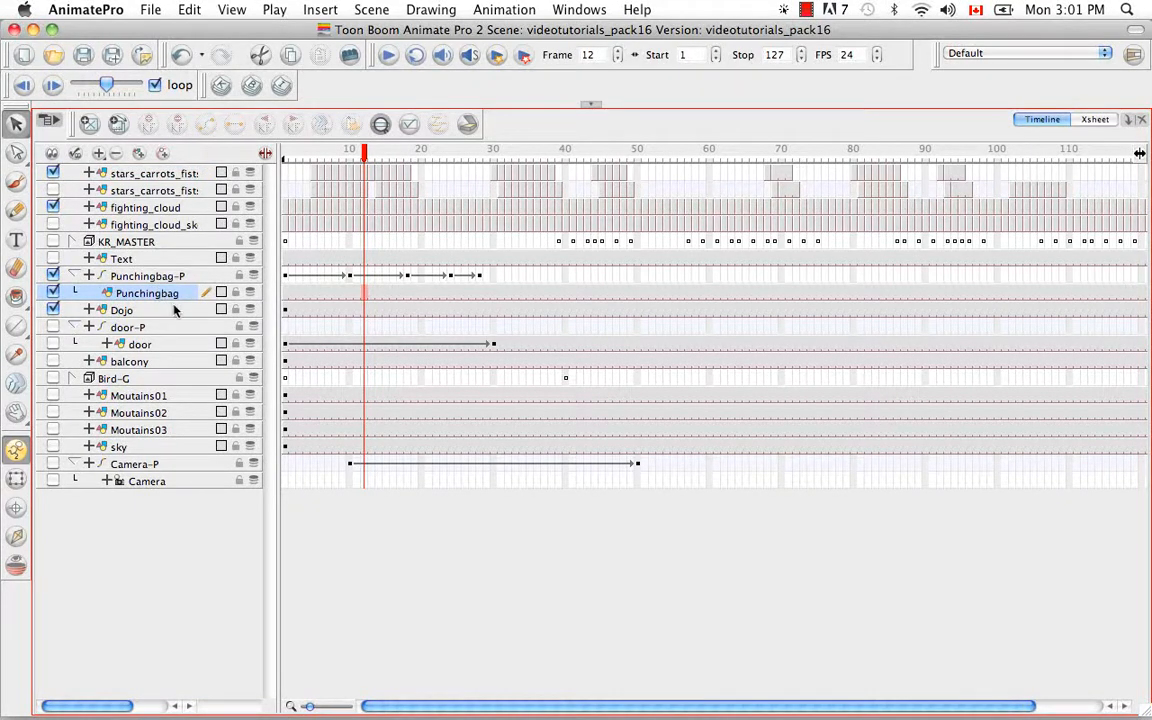
left_click(1094, 120)
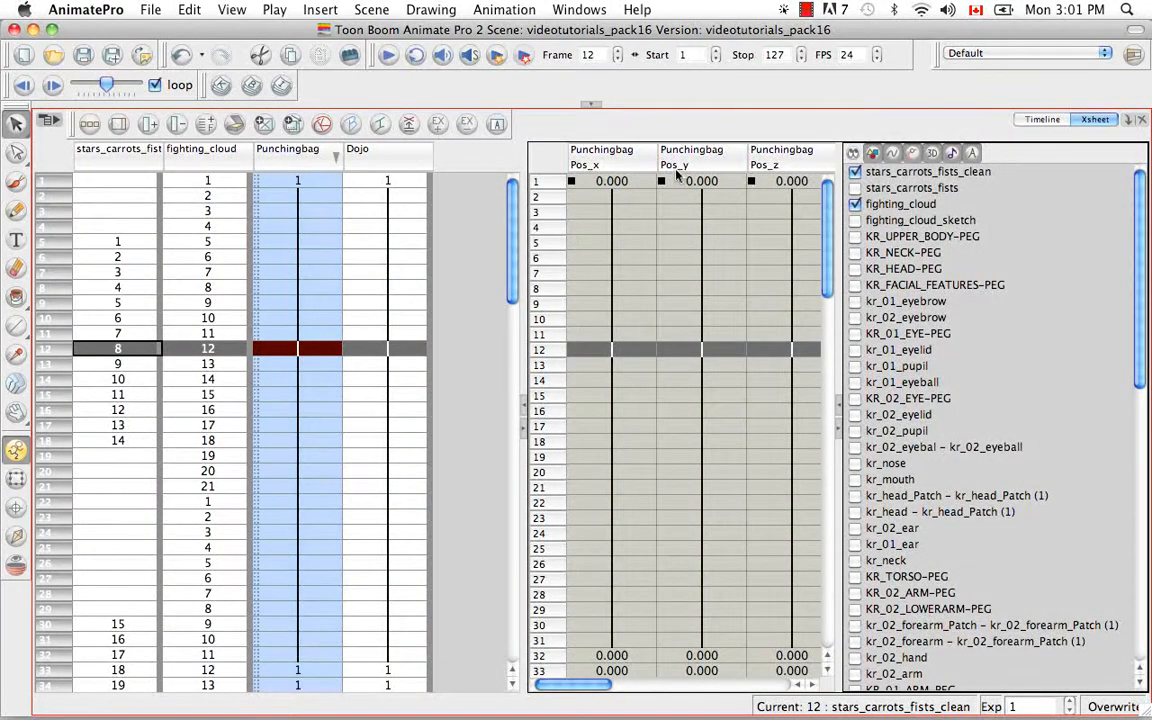
mouse_move(566, 685)
left_mouse_down()
mouse_move(759, 688)
mouse_move(563, 688)
left_mouse_up()
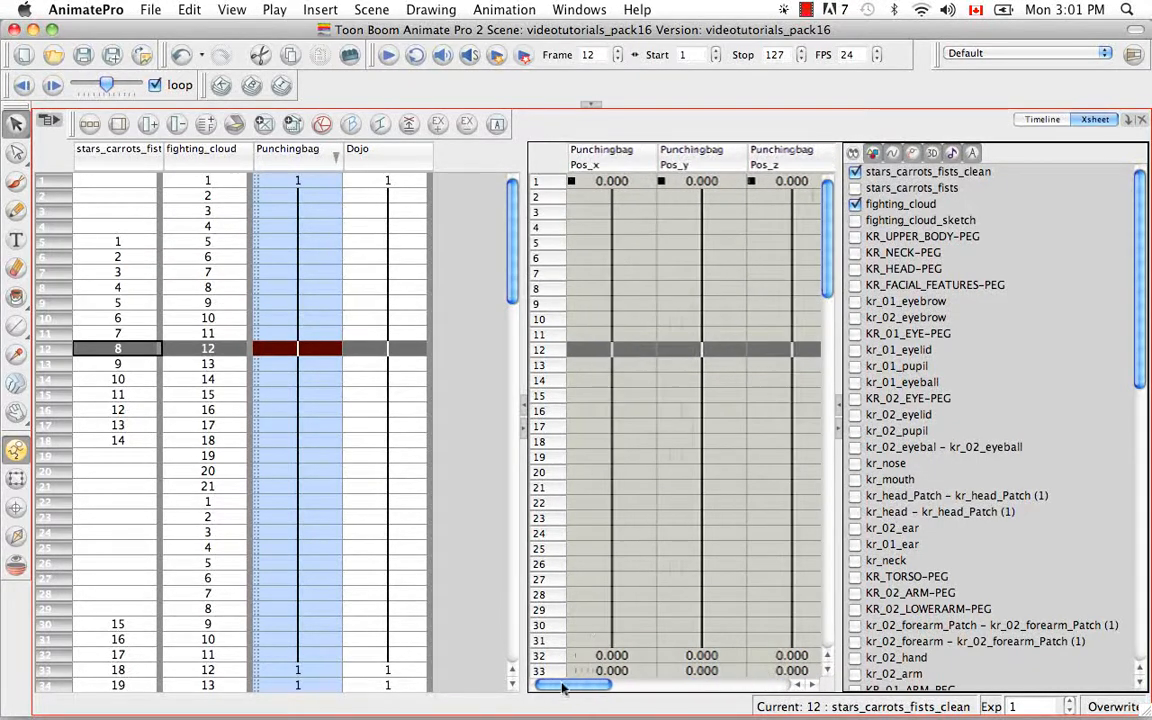
- In the Timeline view, enable Animate Using Animation Tools in the Punchingbag layer's advanced properties, and expand and collapse its parameter list
left_click(1045, 119)
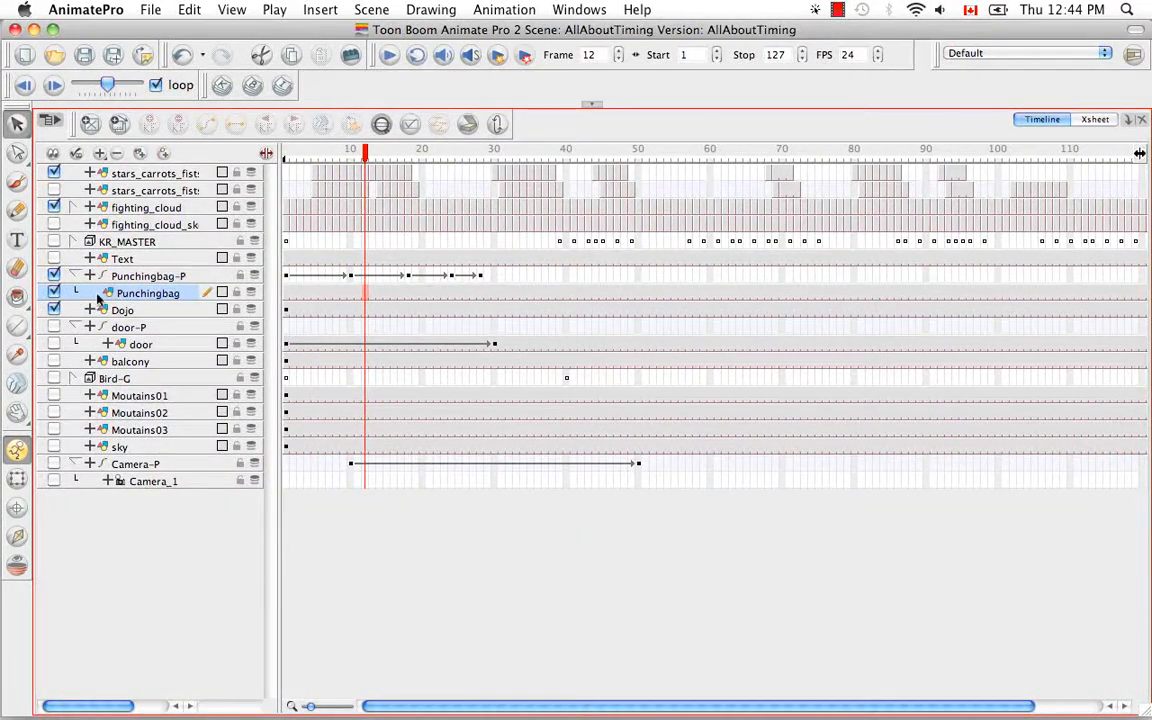
double_click(98, 297)
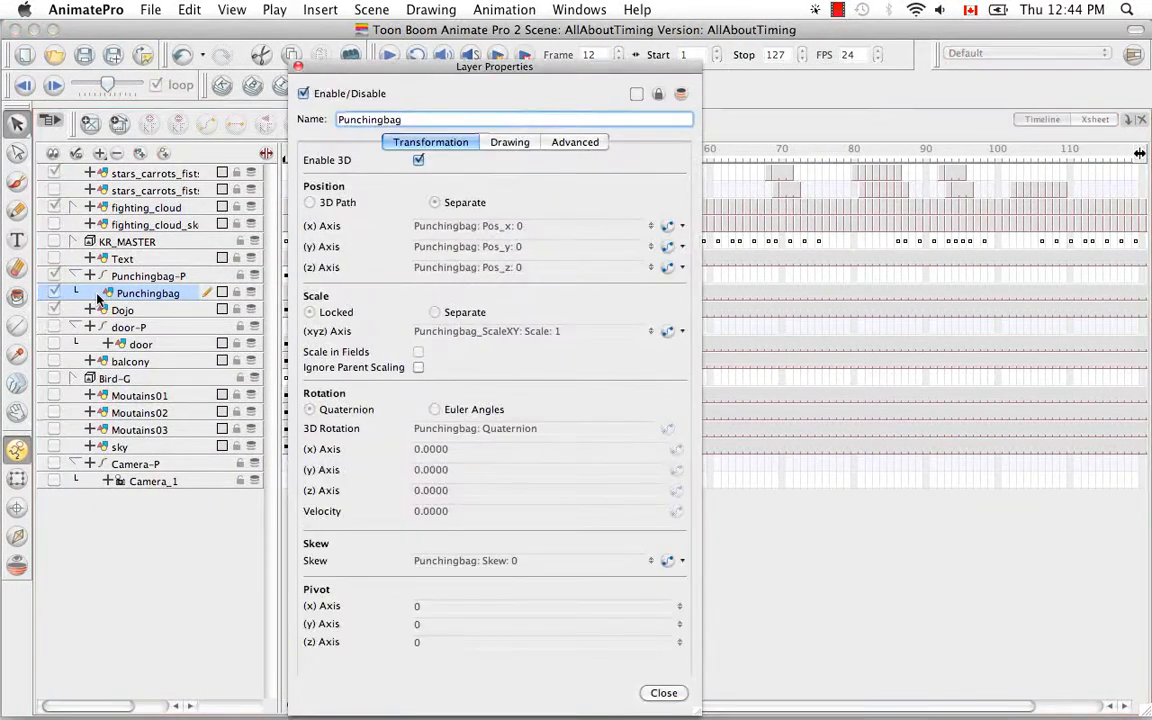
left_click(572, 146)
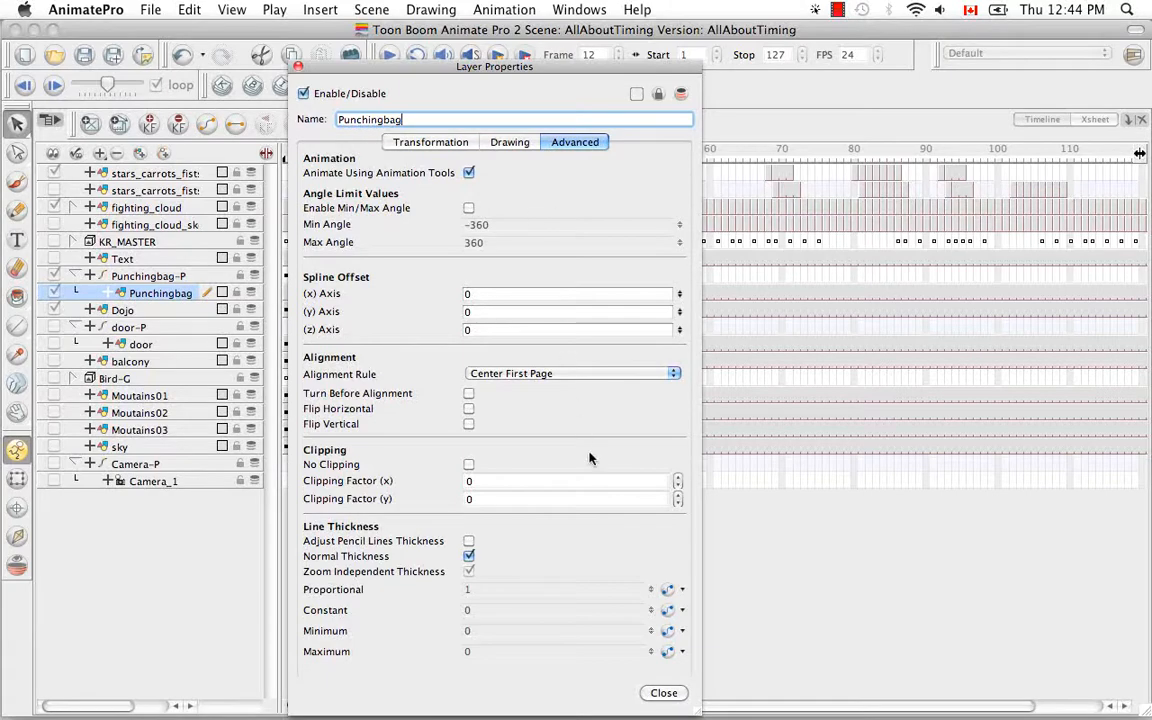
left_click(663, 692)
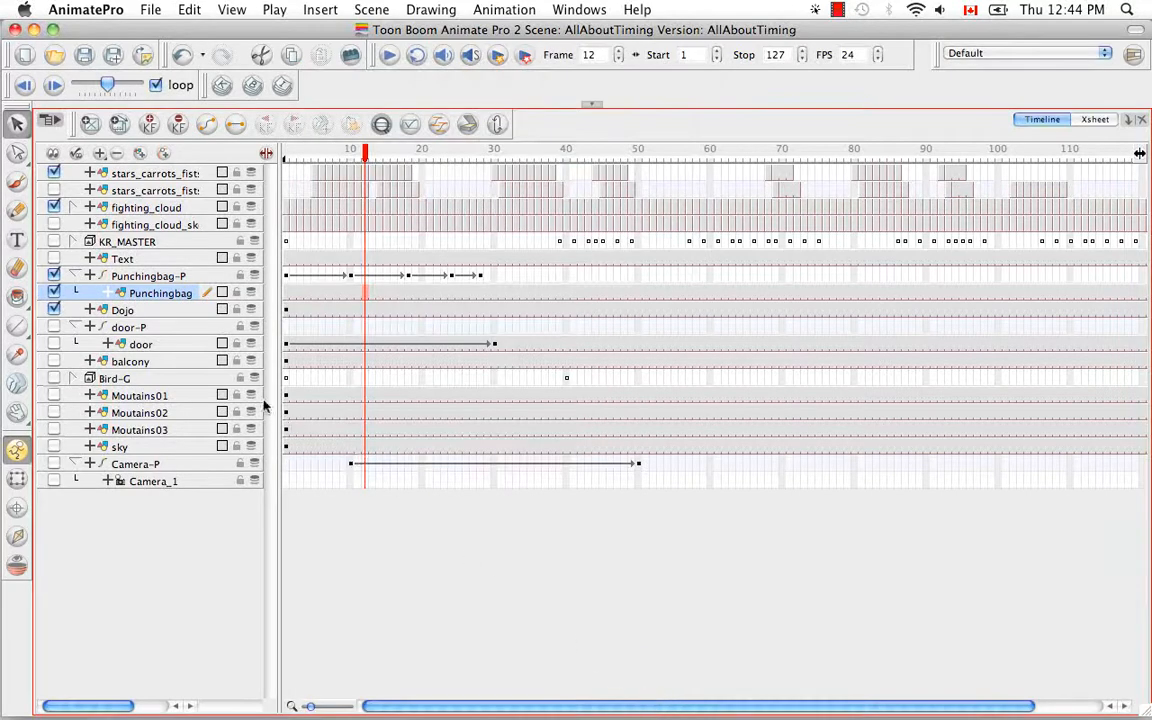
left_click(108, 292)
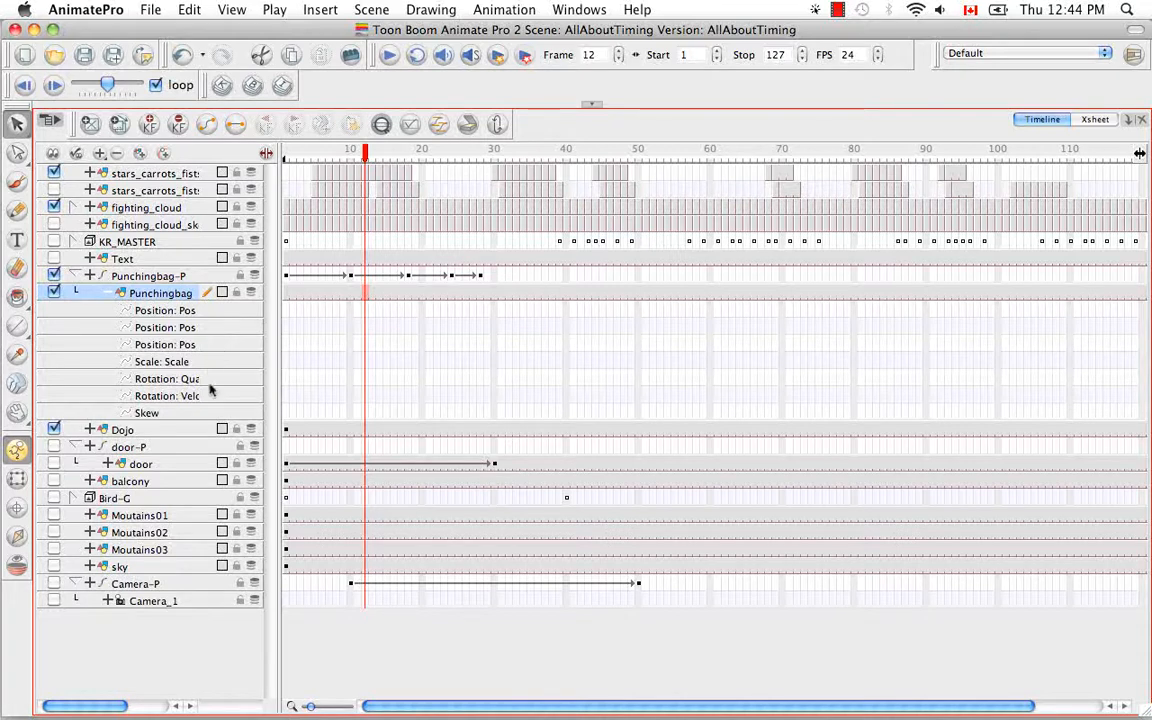
left_click(106, 293)
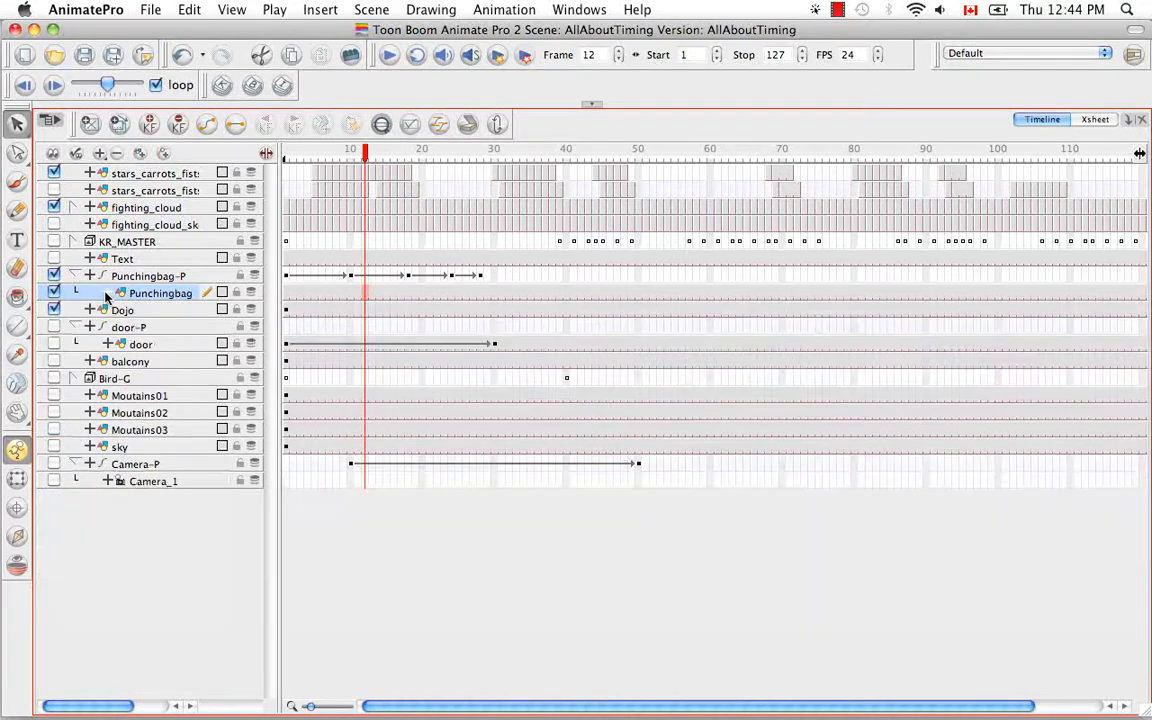